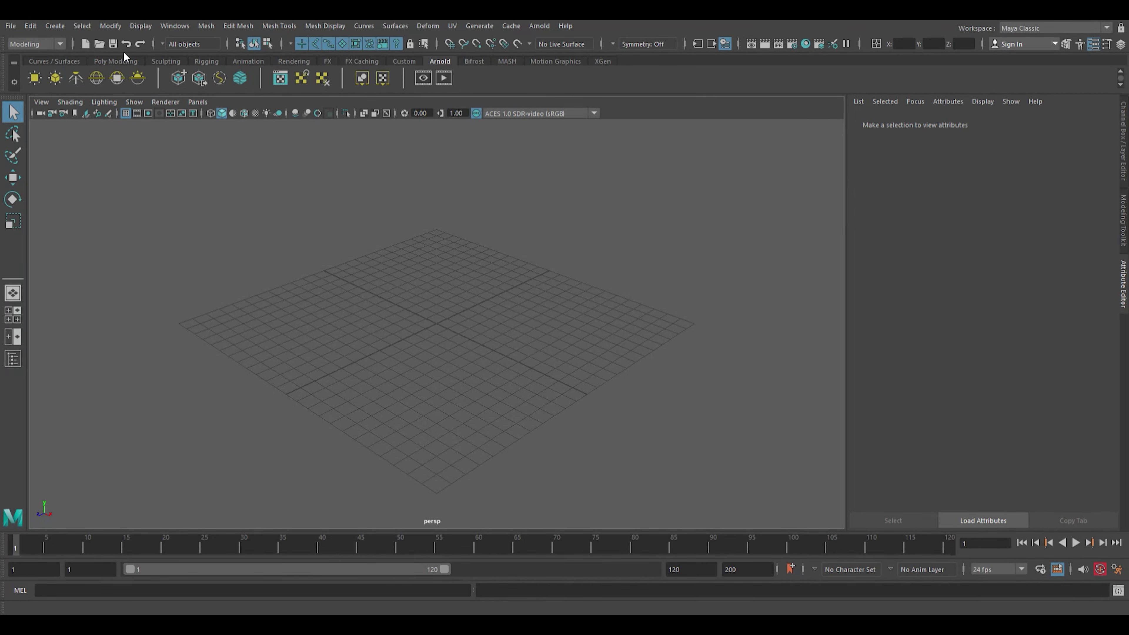
# Create a polygon cylinder, raise it above the grid and turn it 90° onto its side
pyautogui.click(116, 61)
pyautogui.click(76, 79)
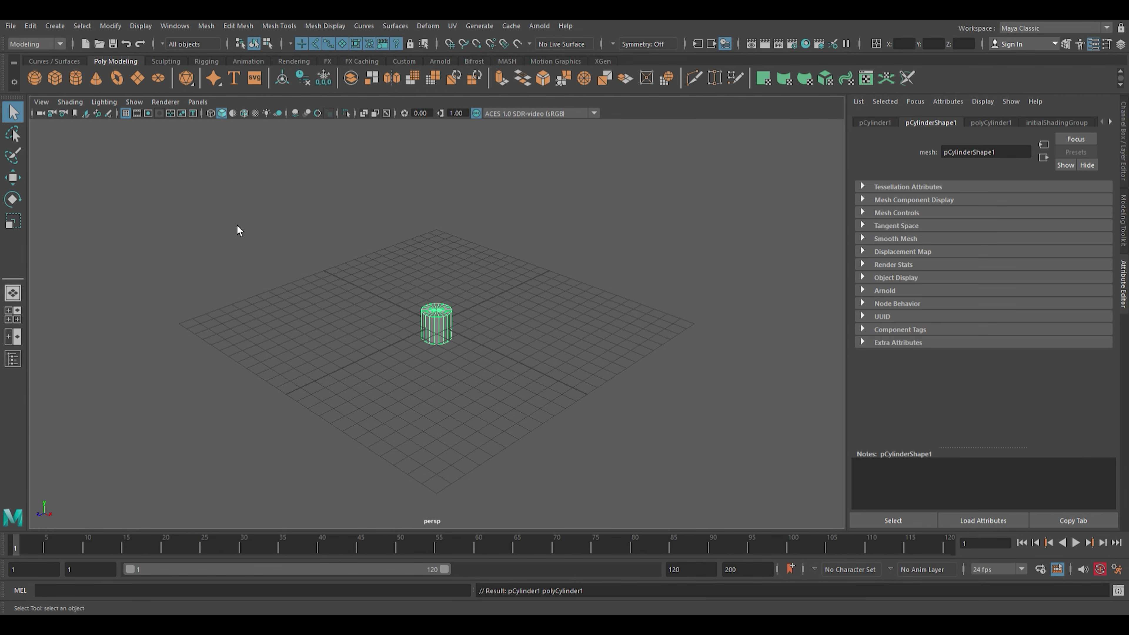
pyautogui.press('w')
pyautogui.moveTo(447, 276)
pyautogui.mouseDown()
pyautogui.moveTo(449, 257)
pyautogui.moveTo(368, 399)
pyautogui.mouseUp()
pyautogui.press('e')
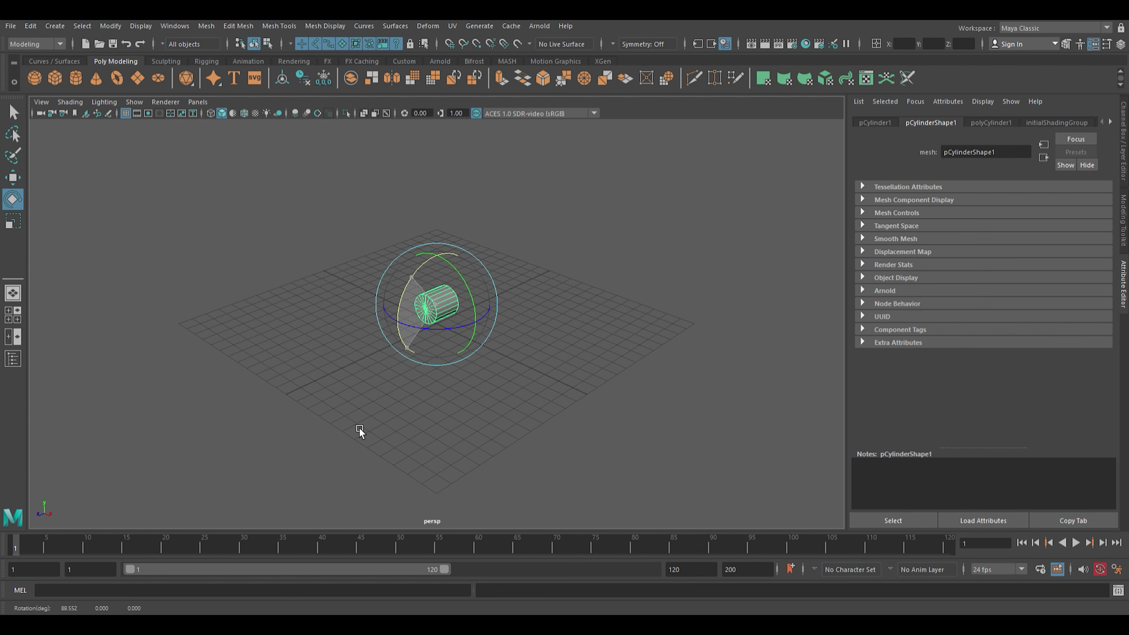
# Scale the cylinder into a long, thin horizontal rod
pyautogui.press('r')
pyautogui.moveTo(398, 320)
pyautogui.mouseDown()
pyautogui.moveTo(41, 463)
pyautogui.moveTo(58, 456)
pyautogui.mouseUp()
pyautogui.moveTo(456, 348); pyautogui.dragTo(388, 387)
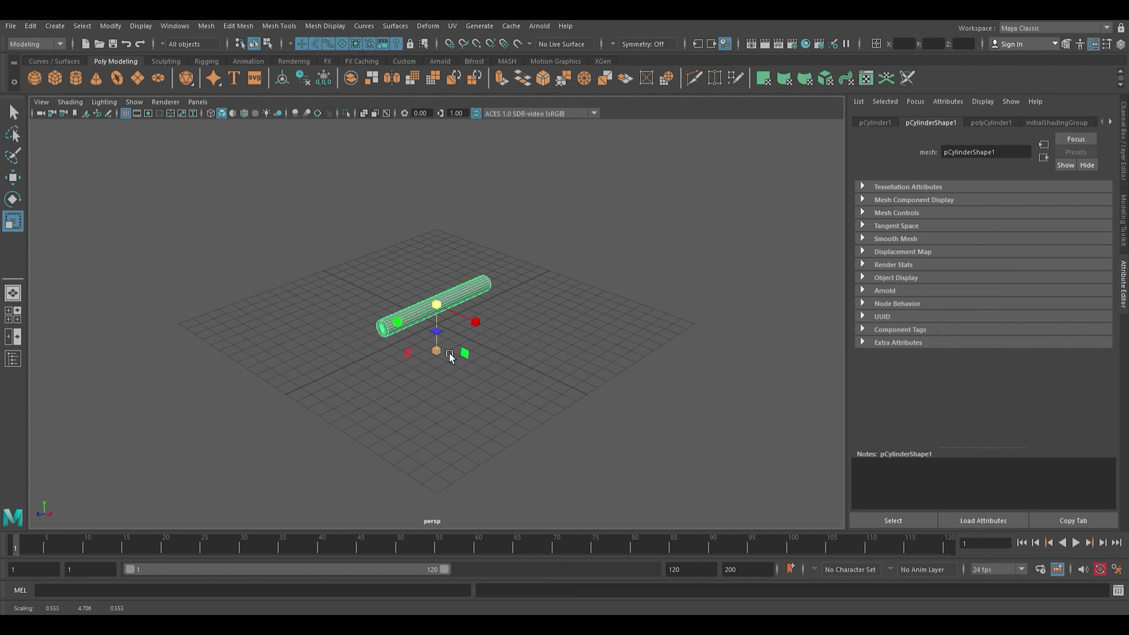
pyautogui.moveTo(446, 351)
pyautogui.mouseDown()
pyautogui.moveTo(443, 340)
pyautogui.moveTo(479, 383)
pyautogui.moveTo(512, 381)
pyautogui.mouseUp()
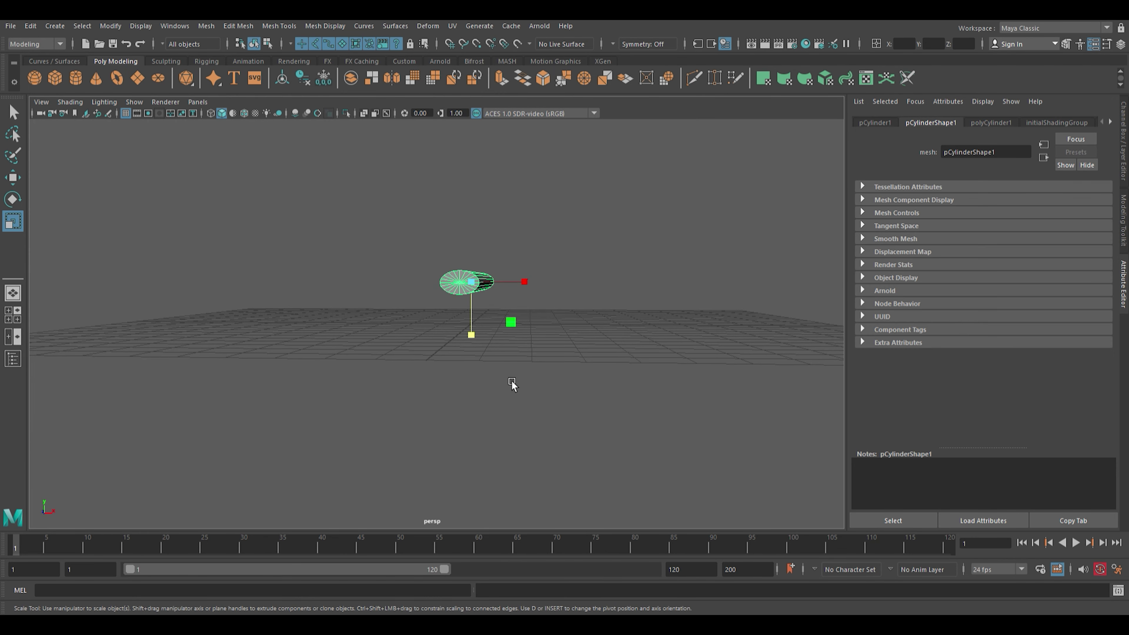
pyautogui.moveTo(536, 285)
pyautogui.mouseDown()
pyautogui.moveTo(519, 287)
pyautogui.moveTo(383, 465)
pyautogui.moveTo(438, 379)
pyautogui.moveTo(398, 375)
pyautogui.mouseUp()
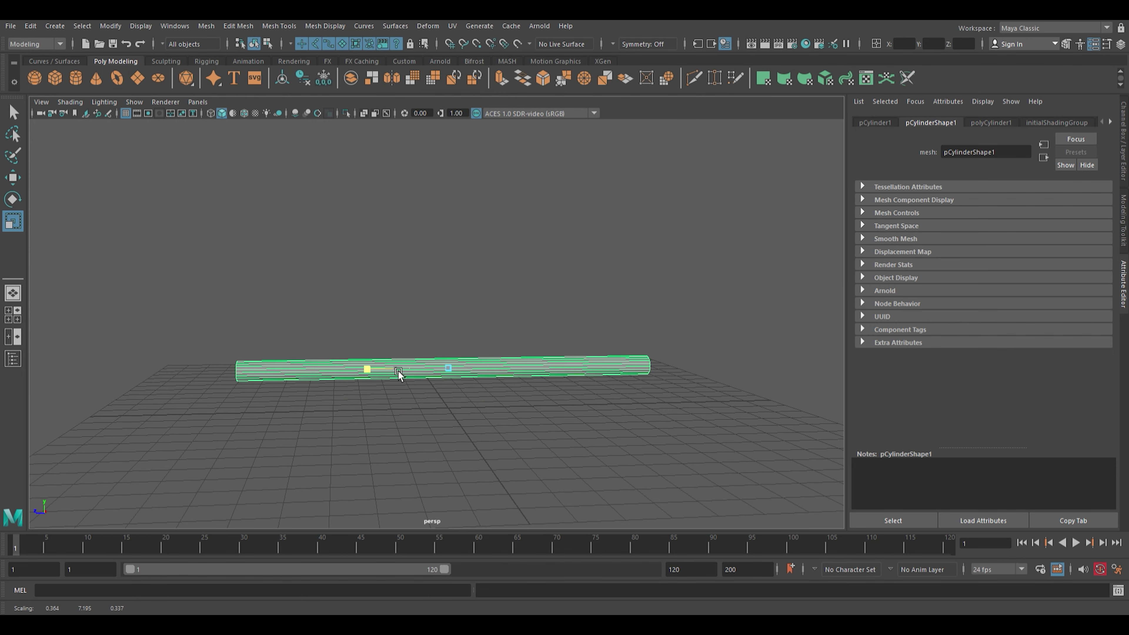
# Insert two edge loops across the rod close to one of its ends
pyautogui.press('w')
pyautogui.keyDown('alt'); pyautogui.moveTo(416, 378); pyautogui.dragTo(526, 413, button='right'); pyautogui.keyUp('alt')
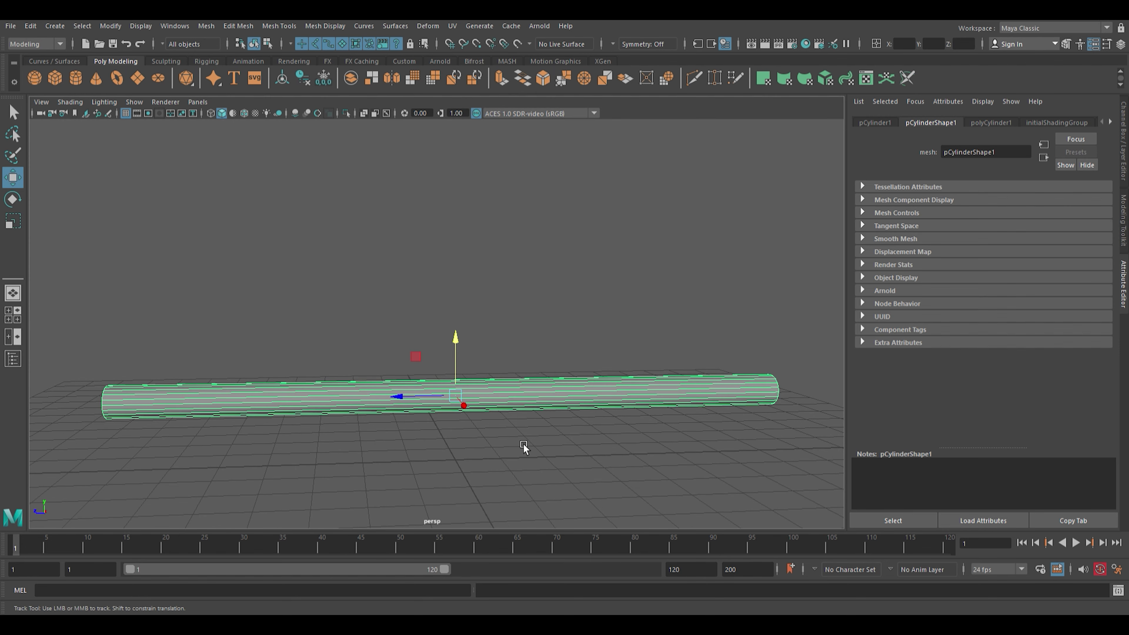
pyautogui.moveTo(523, 443)
pyautogui.keyDown('alt'); pyautogui.mouseDown()
pyautogui.moveTo(495, 431)
pyautogui.moveTo(423, 458)
pyautogui.moveTo(523, 402)
pyautogui.mouseUp(); pyautogui.keyUp('alt')
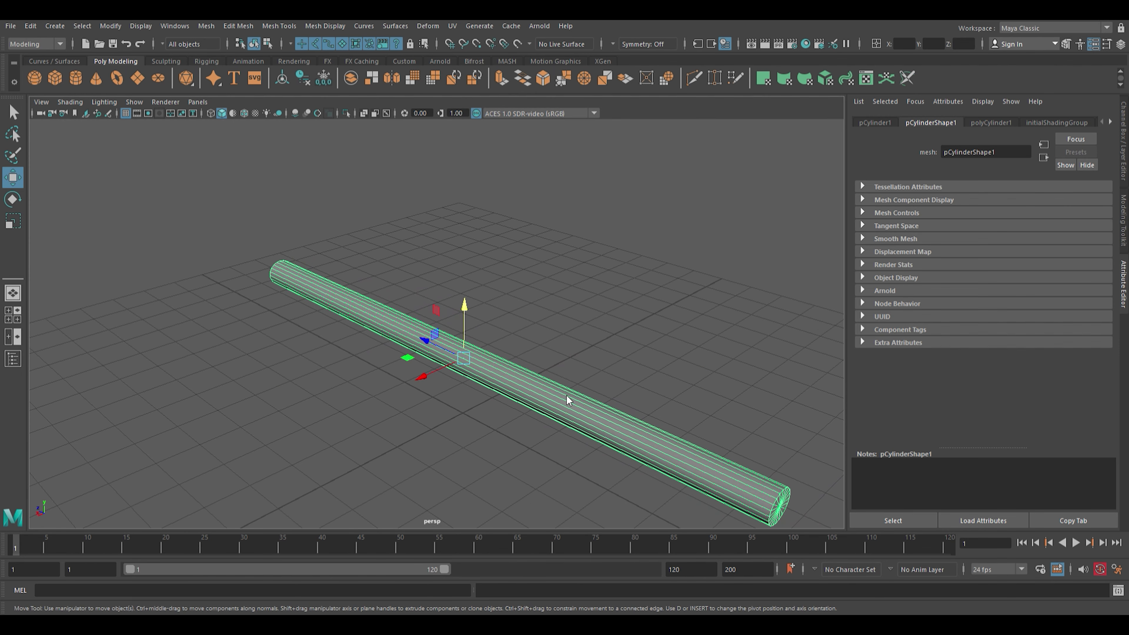
pyautogui.keyDown('shift'); pyautogui.moveTo(519, 338); pyautogui.dragTo(591, 405, button='right'); pyautogui.keyUp('shift')
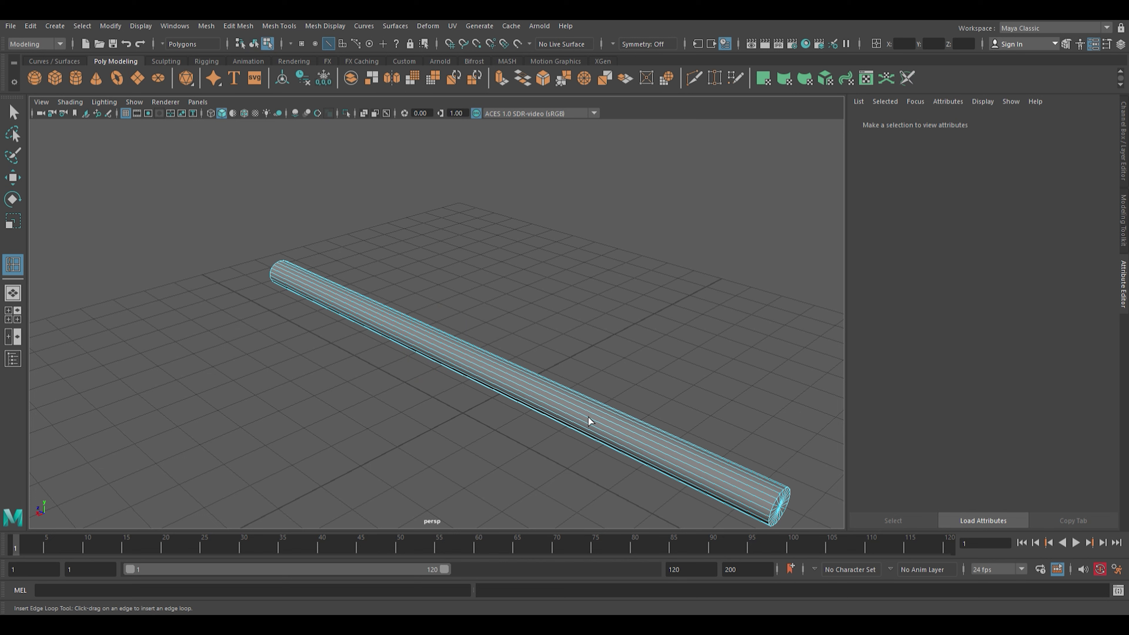
pyautogui.moveTo(589, 418); pyautogui.dragTo(576, 418)
pyautogui.moveTo(757, 496); pyautogui.dragTo(757, 496)
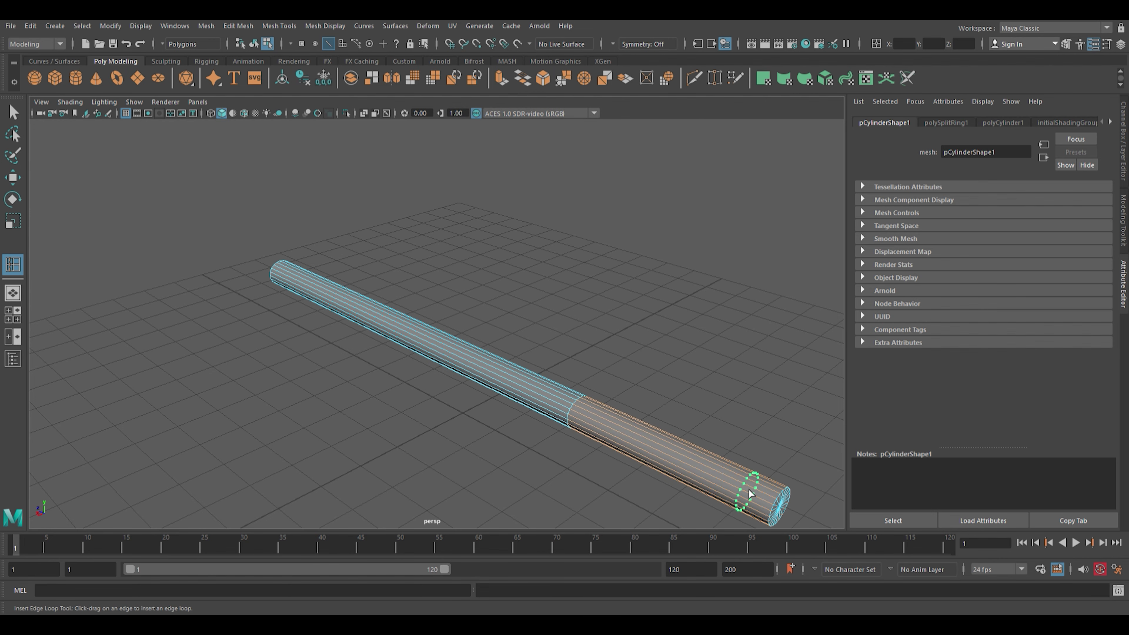
pyautogui.moveTo(749, 493); pyautogui.dragTo(749, 493)
# Extrude the face band between the two loops and drag it along Local Translate Z
pyautogui.press('w')
pyautogui.moveTo(664, 319)
pyautogui.keyDown('alt'); pyautogui.mouseDown(button='middle')
pyautogui.moveTo(643, 316)
pyautogui.moveTo(587, 227)
pyautogui.mouseUp(button='middle'); pyautogui.keyUp('alt')
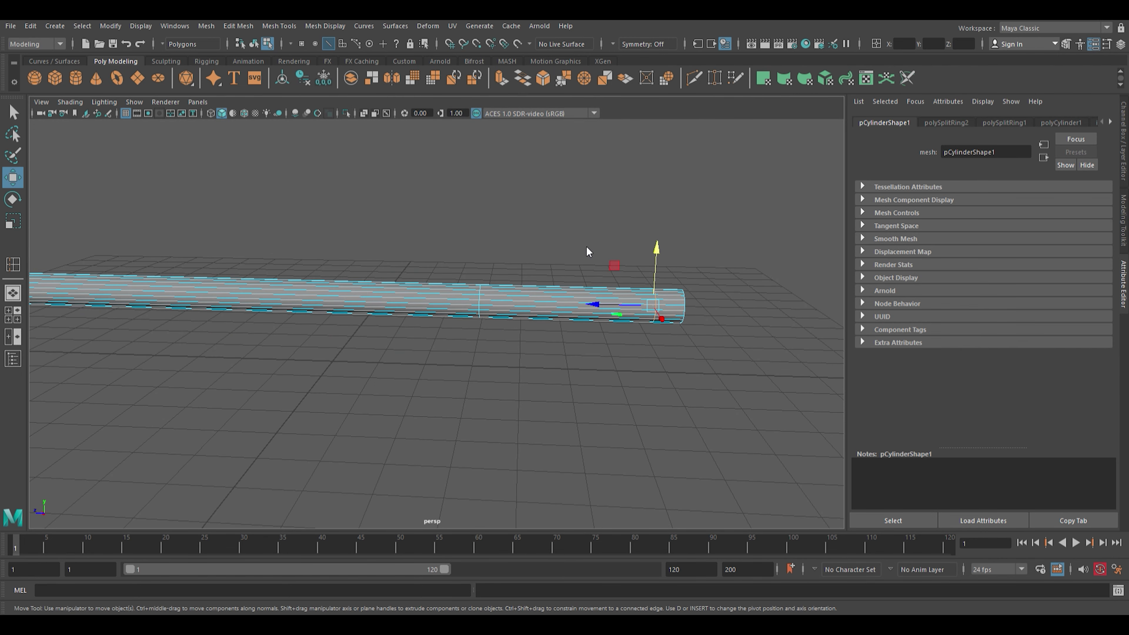
pyautogui.press('F11')
pyautogui.moveTo(557, 257); pyautogui.dragTo(645, 388)
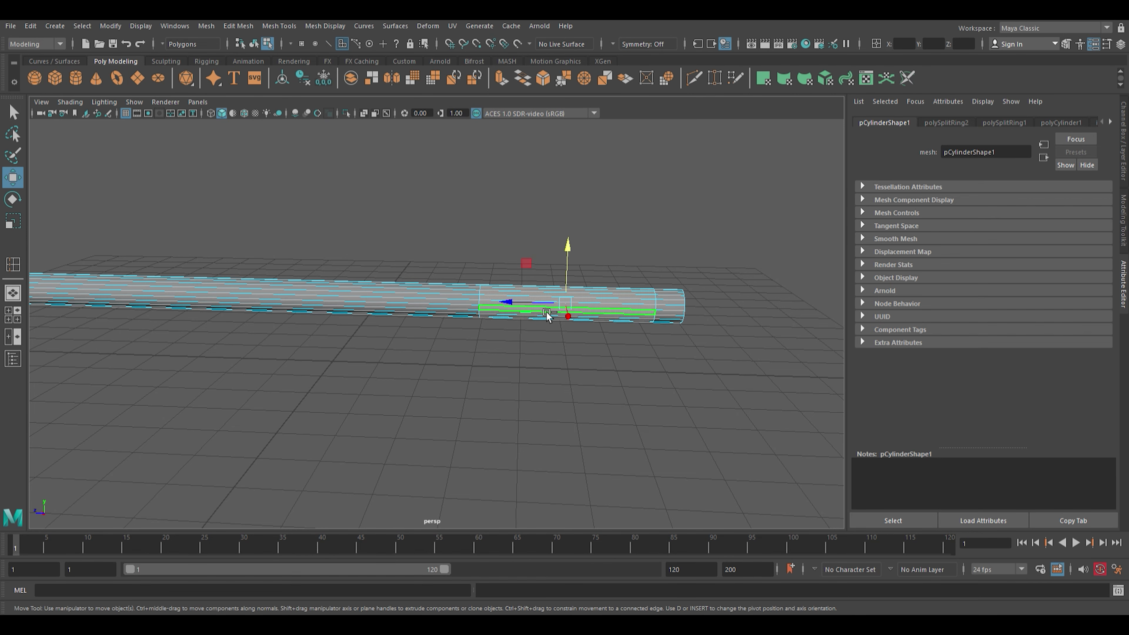
pyautogui.hotkey('ctrl', 'e')
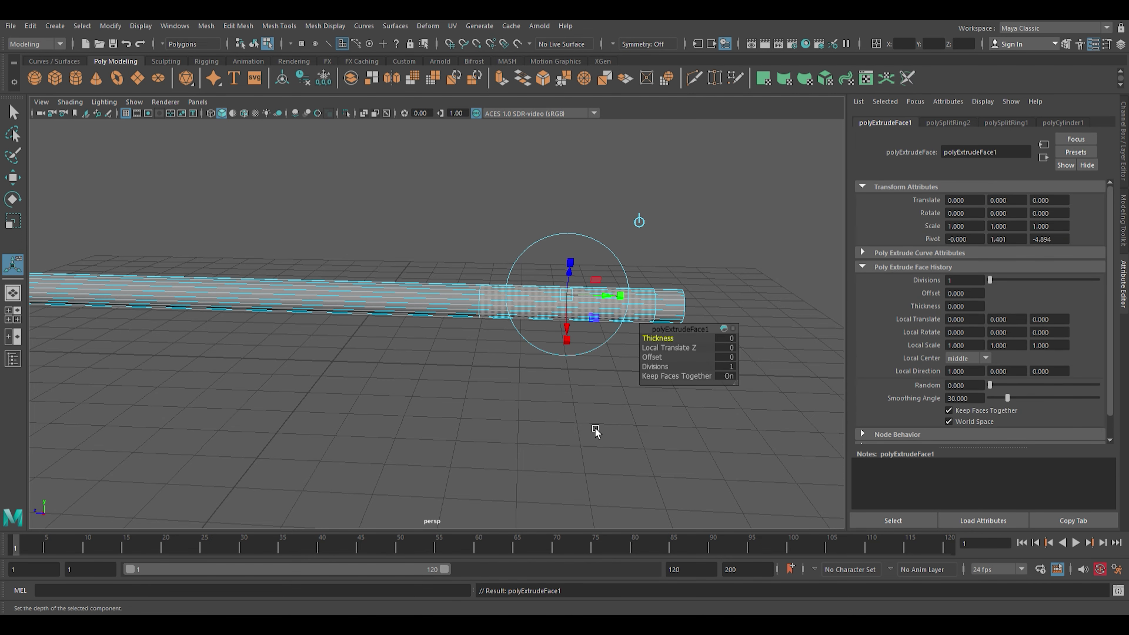
pyautogui.moveTo(582, 391)
pyautogui.keyDown('alt'); pyautogui.mouseDown(button='middle')
pyautogui.moveTo(570, 435)
pyautogui.moveTo(496, 453)
pyautogui.mouseUp(button='middle'); pyautogui.keyUp('alt')
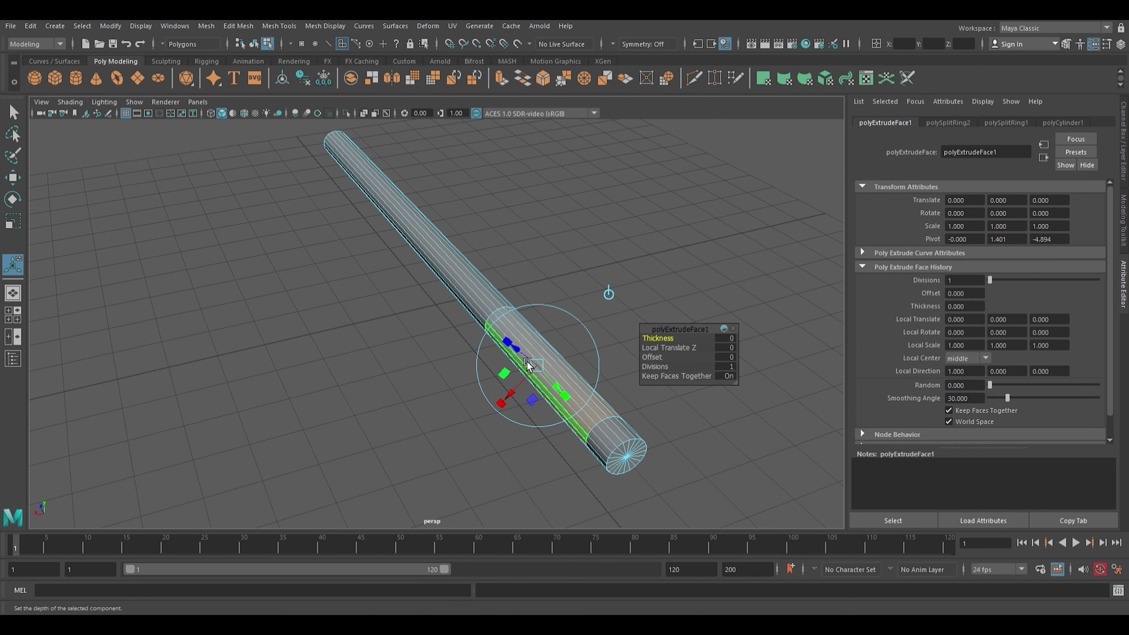
pyautogui.moveTo(527, 356)
pyautogui.mouseDown()
pyautogui.moveTo(534, 362)
pyautogui.moveTo(521, 354)
pyautogui.mouseUp()
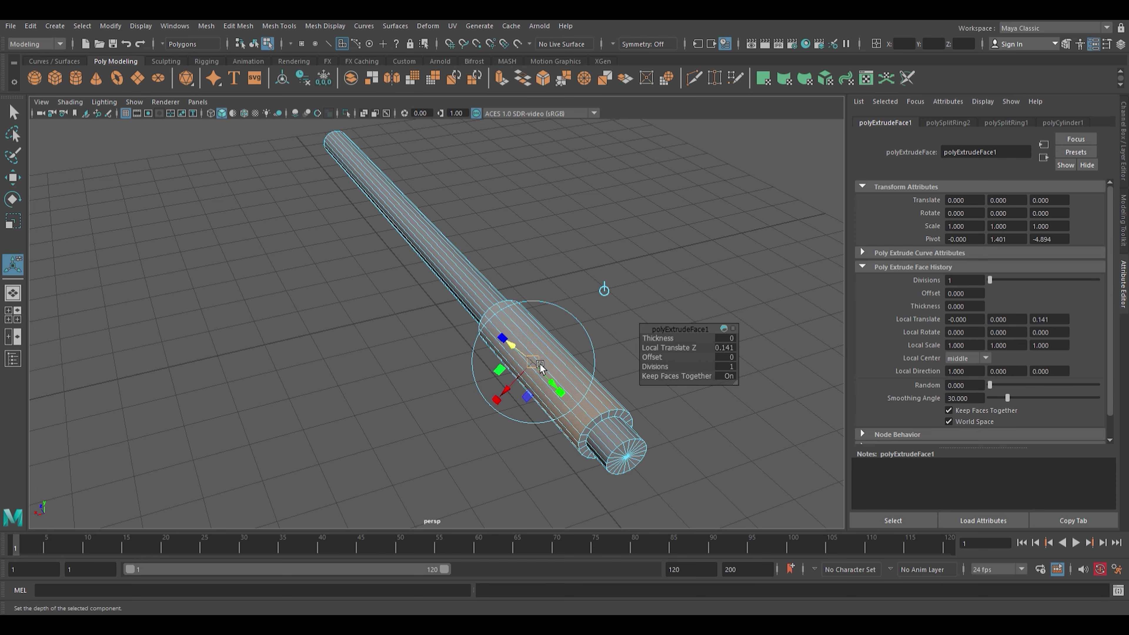
pyautogui.press('w')
pyautogui.click(574, 241)
pyautogui.keyDown('alt'); pyautogui.moveTo(574, 240); pyautogui.dragTo(385, 338); pyautogui.keyUp('alt')
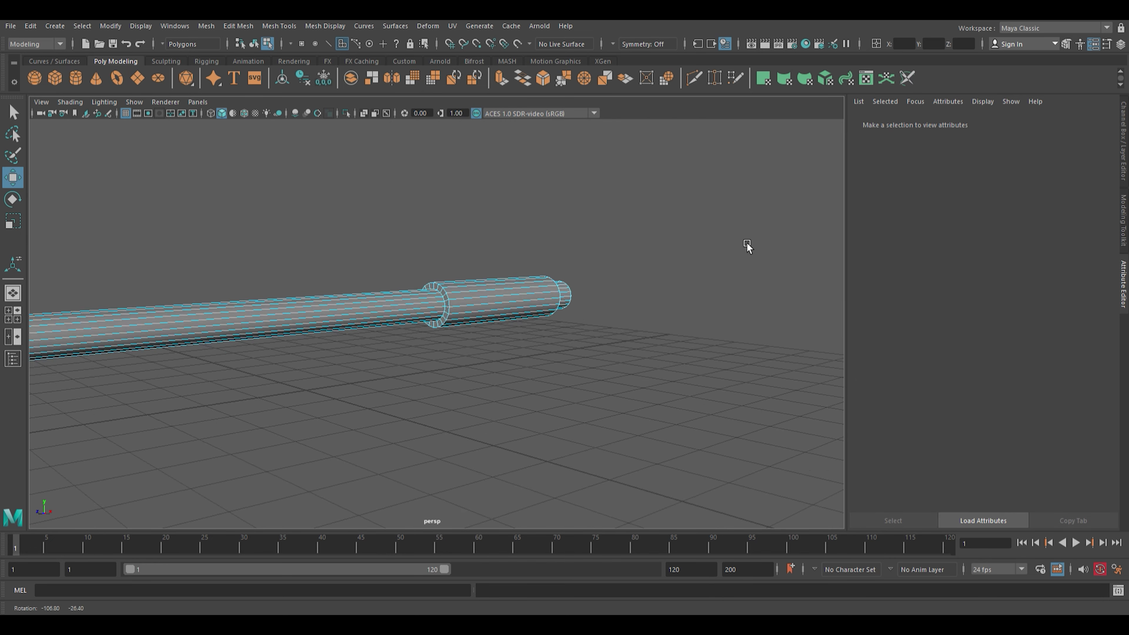
pyautogui.click(433, 279)
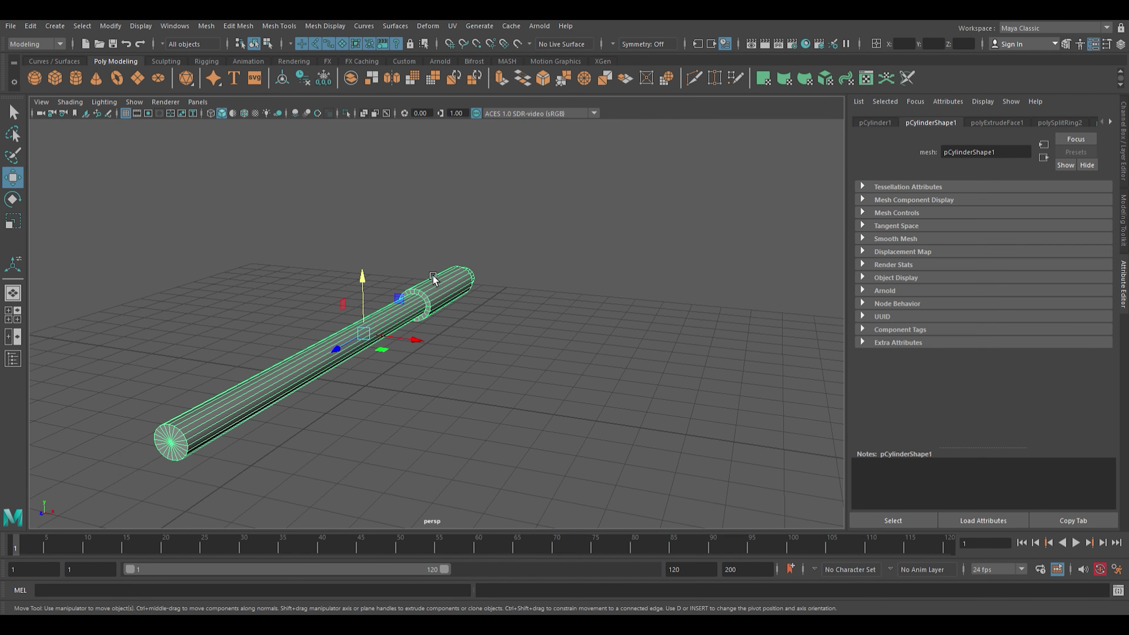
pyautogui.scroll(-2, 384, 341)
pyautogui.scroll(-2, 413, 326)
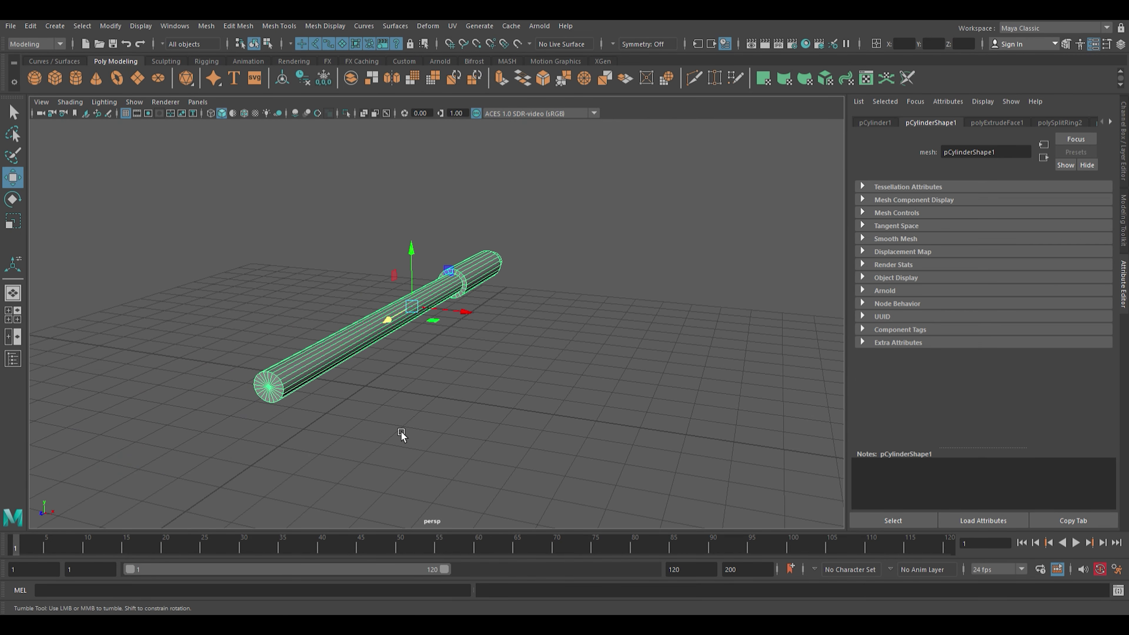
pyautogui.moveTo(401, 431)
pyautogui.keyDown('alt'); pyautogui.mouseDown()
pyautogui.moveTo(328, 434)
pyautogui.moveTo(397, 433)
pyautogui.mouseUp(); pyautogui.keyUp('alt')
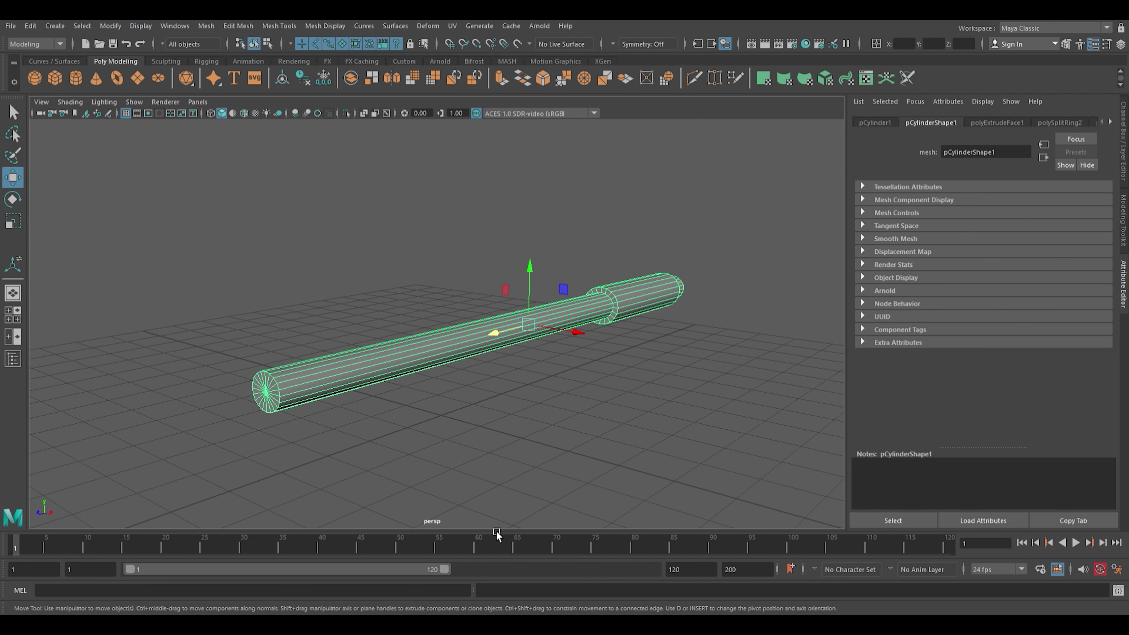
pyautogui.click(427, 448)
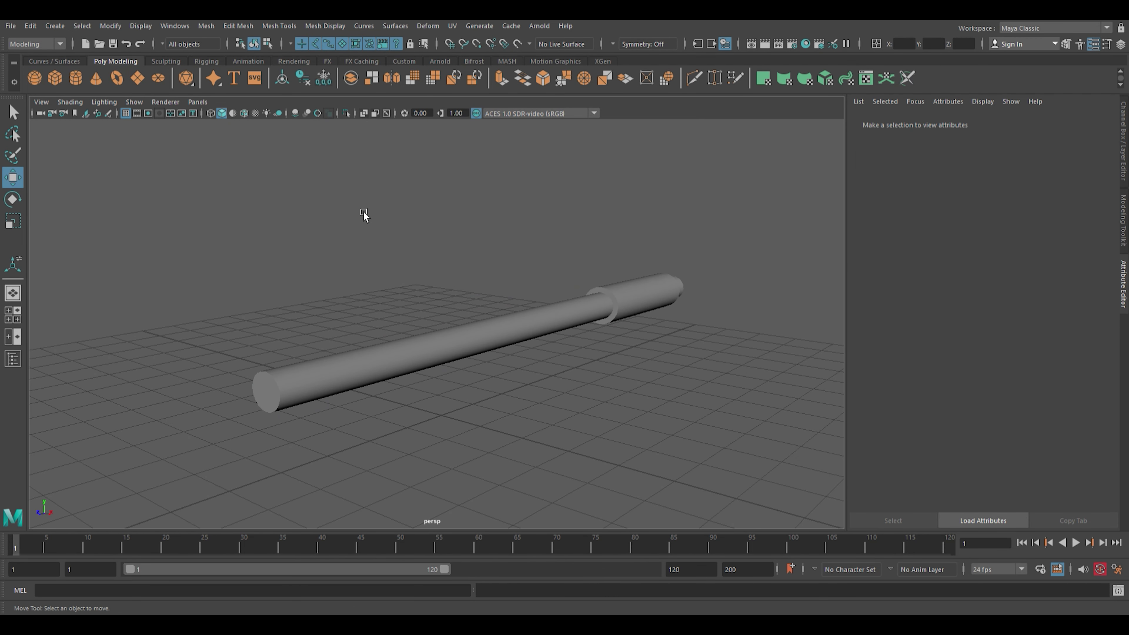
# Create a polygon sphere at the origin beneath the rod
pyautogui.click(34, 78)
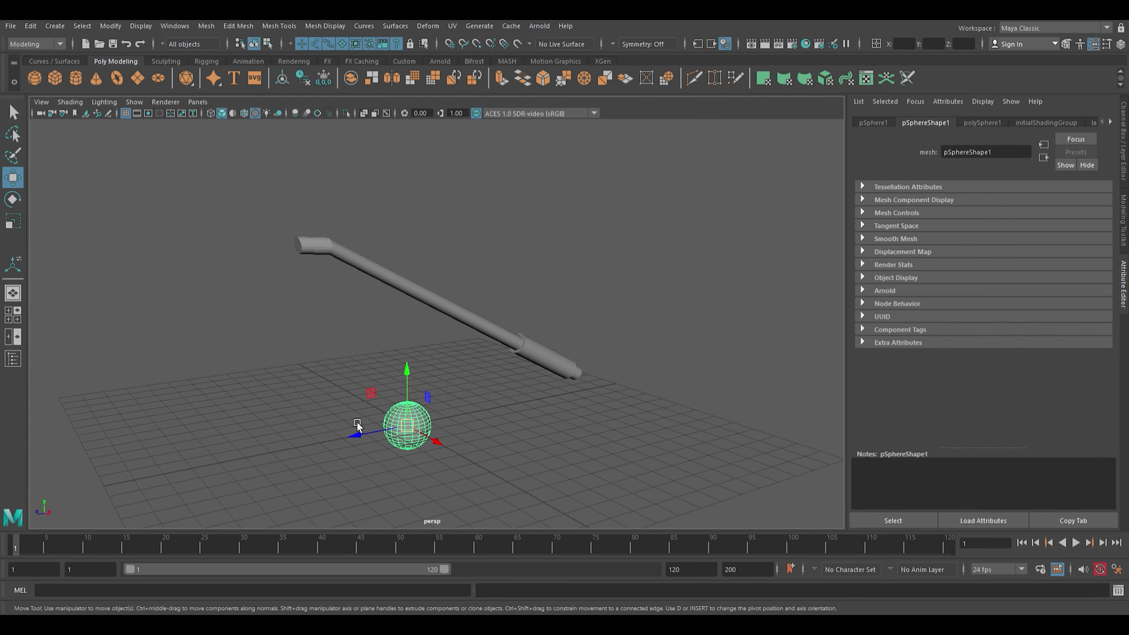
pyautogui.keyDown('alt'); pyautogui.moveTo(338, 418); pyautogui.dragTo(368, 417); pyautogui.keyUp('alt')
pyautogui.moveTo(504, 443)
pyautogui.keyDown('alt'); pyautogui.mouseDown()
pyautogui.moveTo(387, 333)
pyautogui.moveTo(397, 271)
pyautogui.mouseUp(); pyautogui.keyUp('alt')
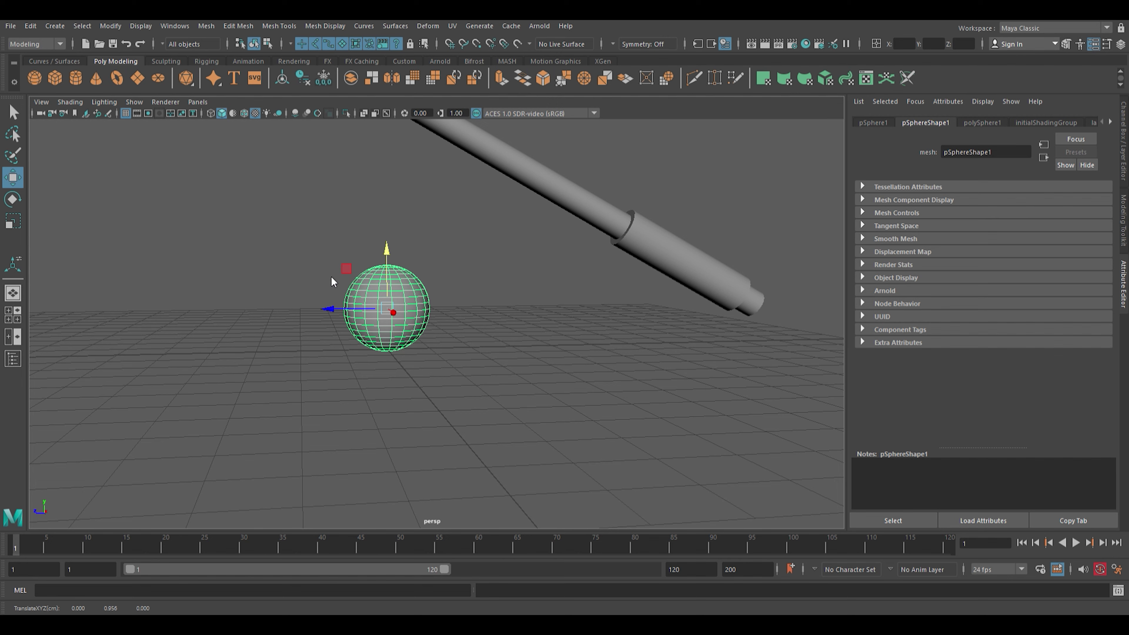
pyautogui.click(306, 249)
# Delete and restore the sphere's upper faces, then show persp and side panes together
pyautogui.moveTo(467, 301); pyautogui.dragTo(532, 304)
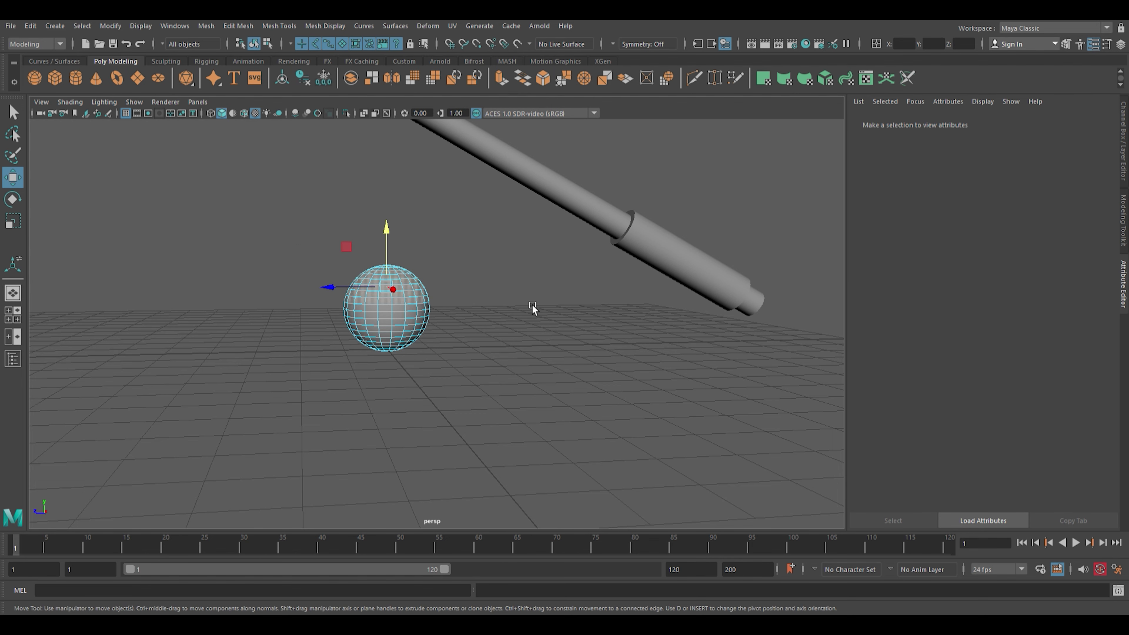
pyautogui.press('Delete')
pyautogui.moveTo(485, 360)
pyautogui.keyDown('alt'); pyautogui.mouseDown()
pyautogui.moveTo(480, 404)
pyautogui.moveTo(460, 367)
pyautogui.moveTo(474, 377)
pyautogui.moveTo(401, 386)
pyautogui.moveTo(445, 395)
pyautogui.mouseUp(); pyautogui.keyUp('alt')
pyautogui.hotkey('ctrl', 'z')
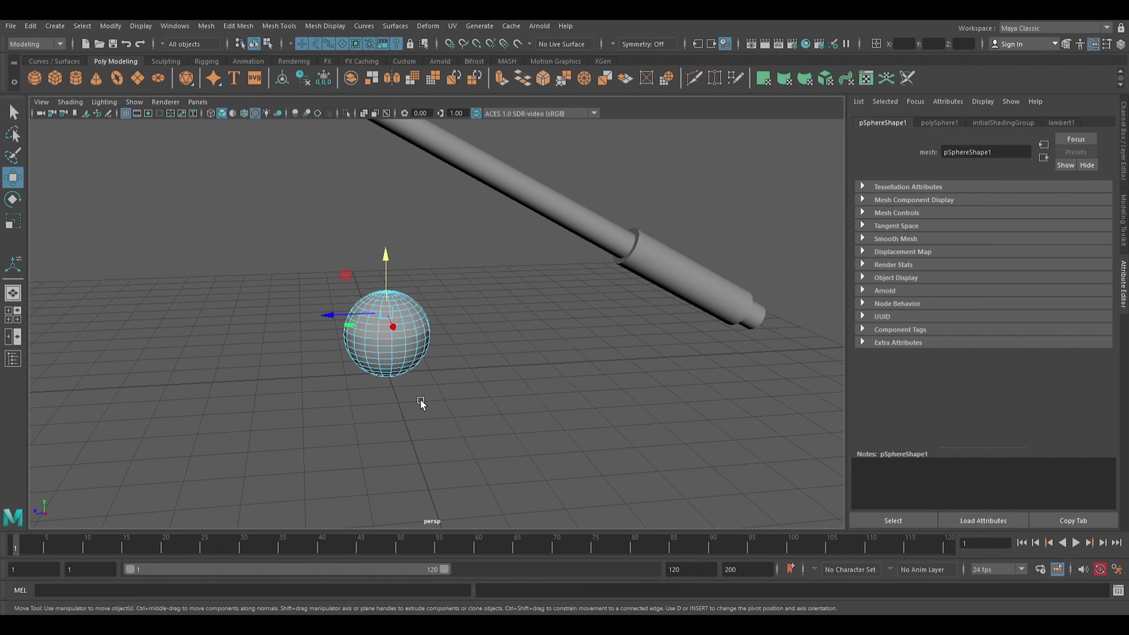
pyautogui.press('space')
pyautogui.scroll(-5, 525, 370)
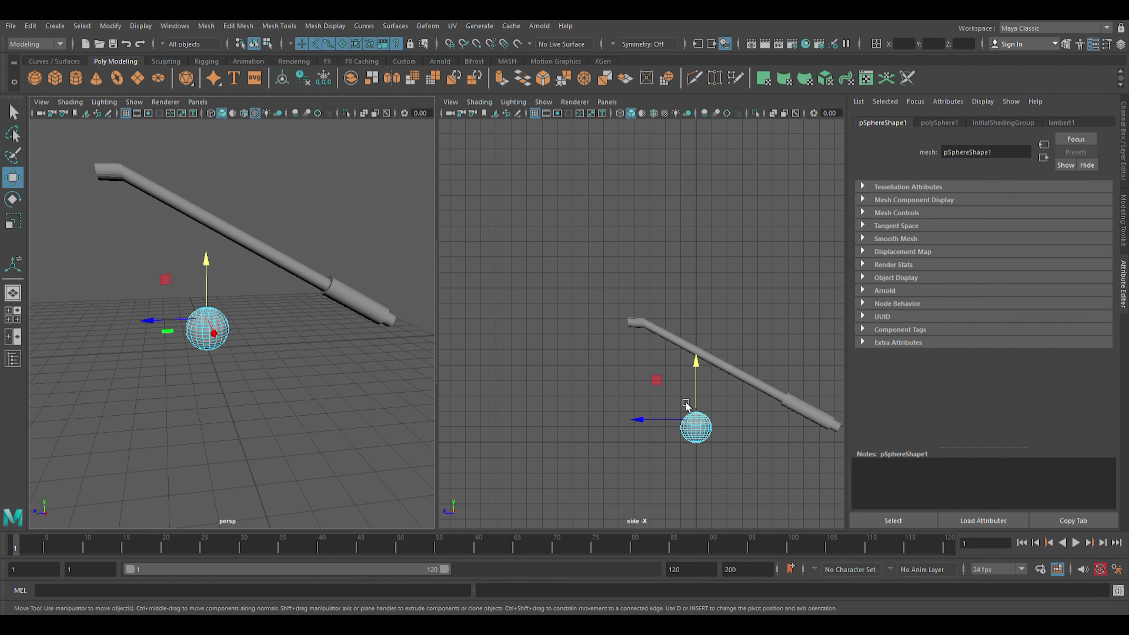
# Frame the sphere in the side view and delete its upper faces
pyautogui.moveTo(696, 398); pyautogui.dragTo(700, 383)
pyautogui.hotkey('ctrl', 'z')
pyautogui.scroll(1, 701, 427)
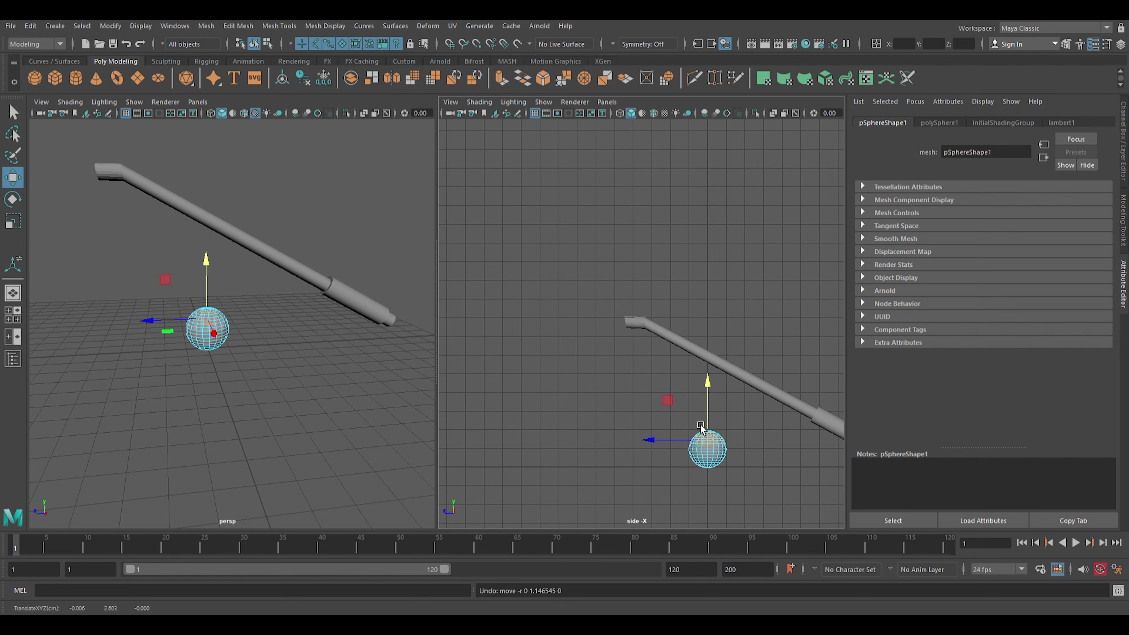
pyautogui.scroll(2, 698, 430)
pyautogui.moveTo(690, 434)
pyautogui.keyDown('alt'); pyautogui.mouseDown(button='middle')
pyautogui.moveTo(631, 348)
pyautogui.moveTo(615, 277)
pyautogui.mouseUp(button='middle'); pyautogui.keyUp('alt')
pyautogui.scroll(2, 574, 293)
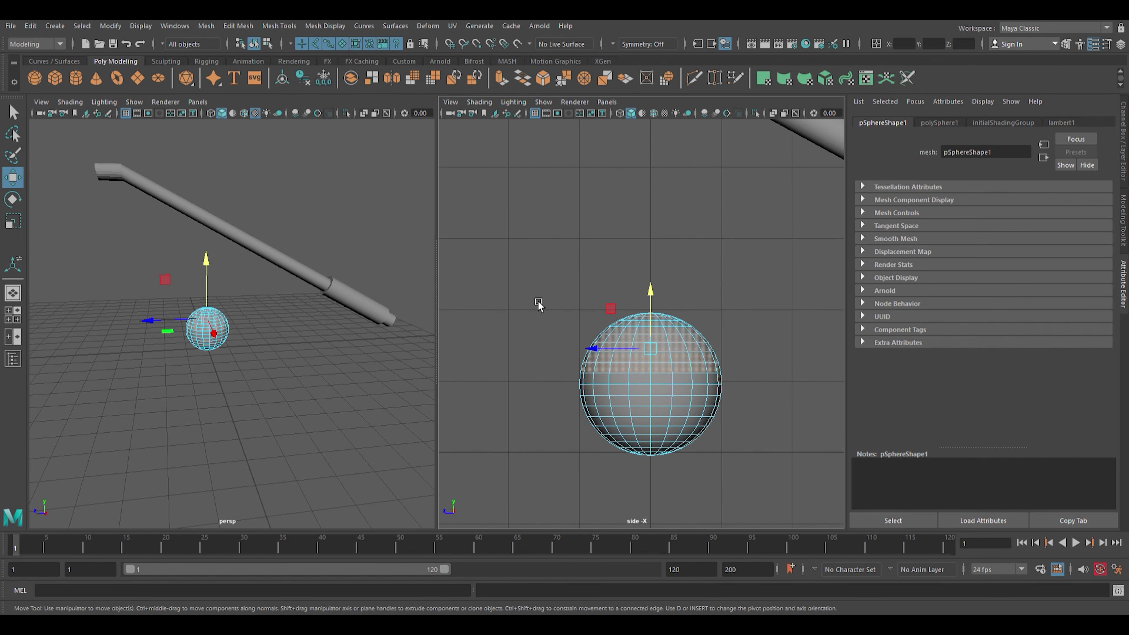
pyautogui.moveTo(539, 303); pyautogui.dragTo(774, 378)
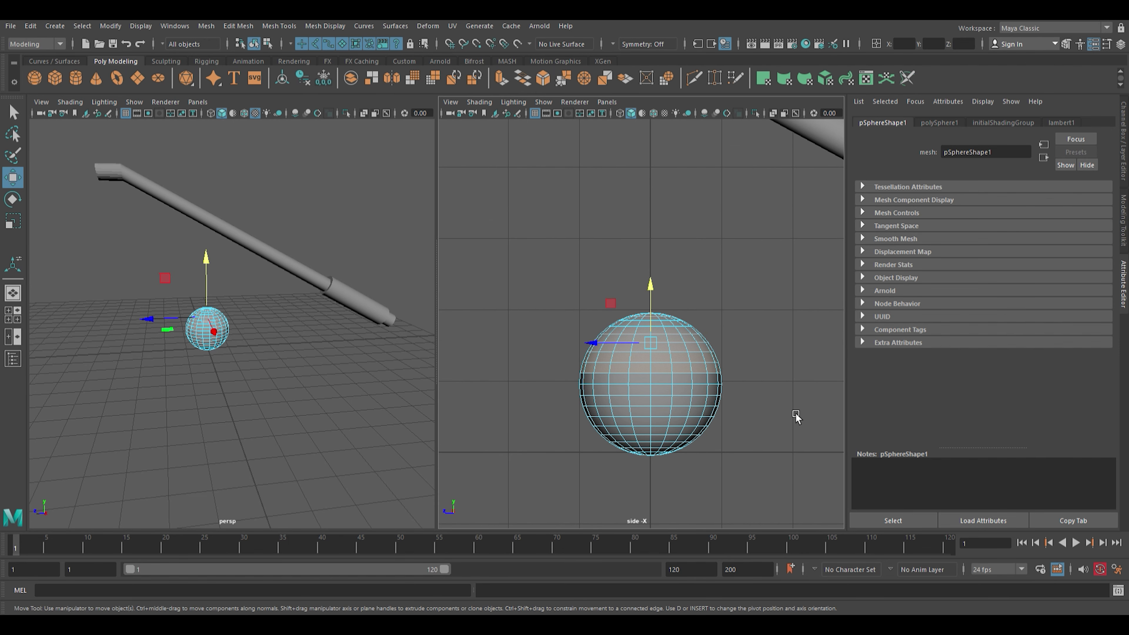
pyautogui.press('Delete')
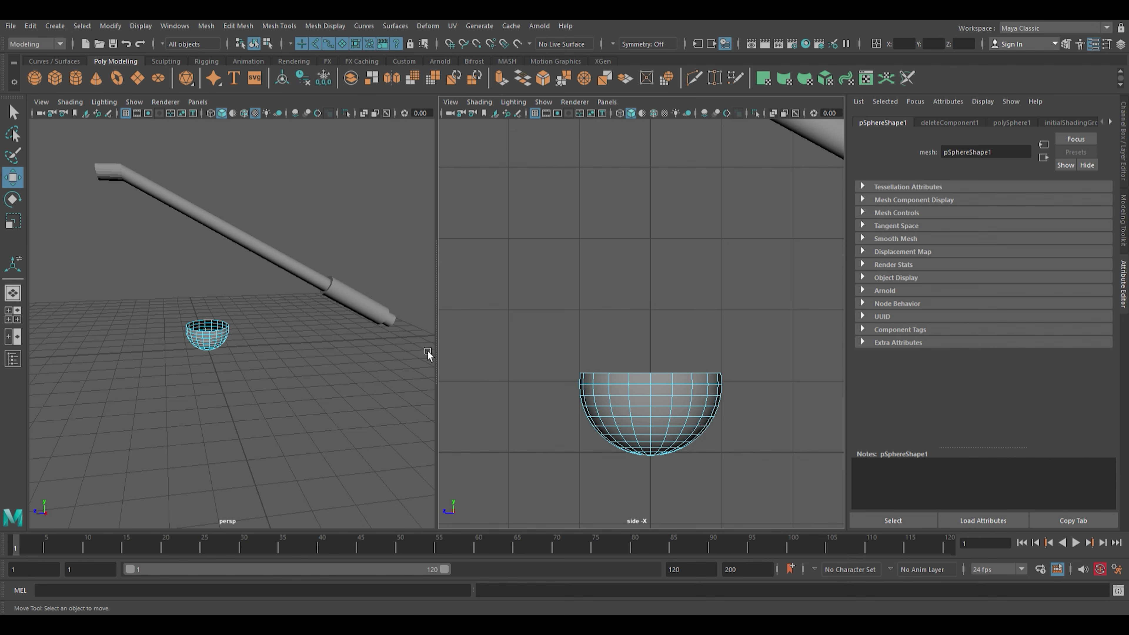
# Delete the sphere's lower faces, leaving a thin open band, and select the band
pyautogui.press('space')
pyautogui.press('space')
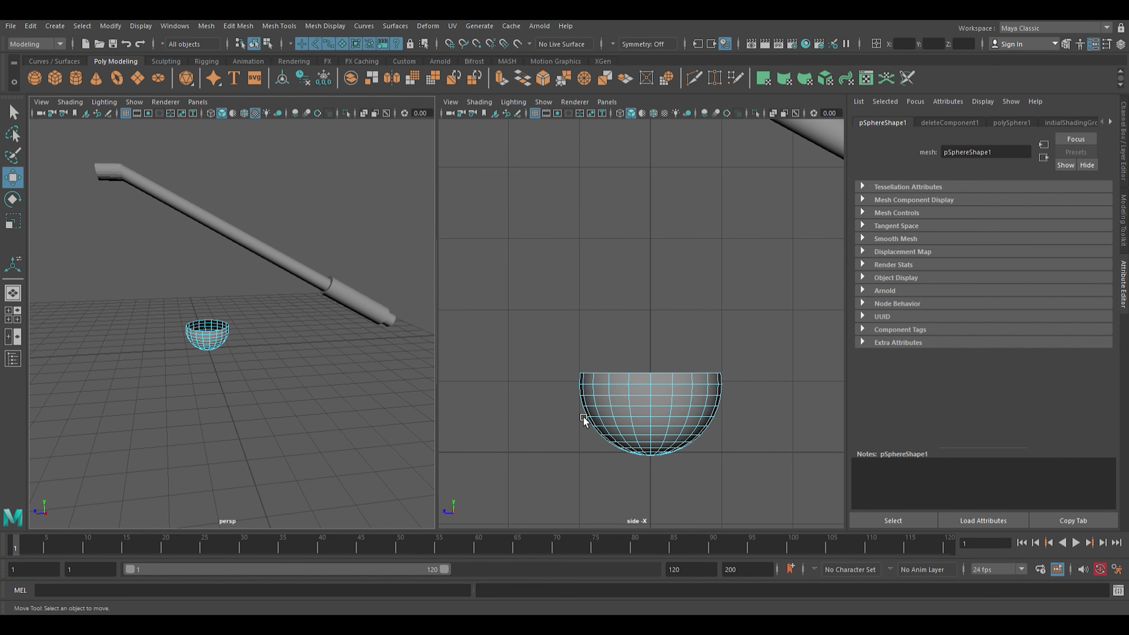
pyautogui.moveTo(583, 416); pyautogui.dragTo(813, 513)
pyautogui.press('Delete')
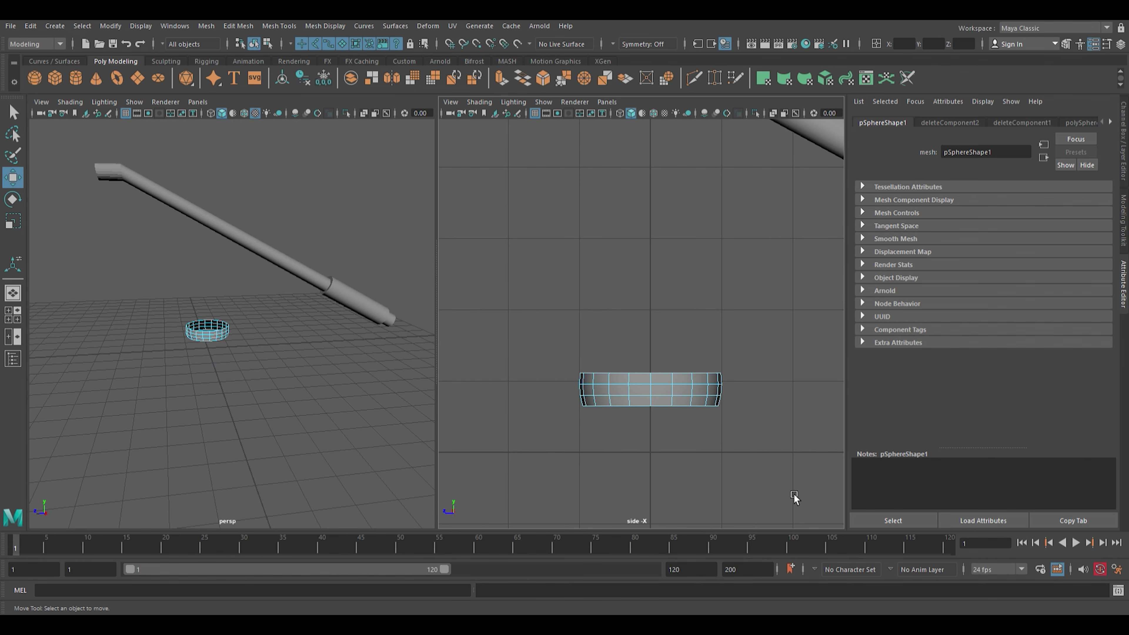
pyautogui.scroll(1, 734, 478)
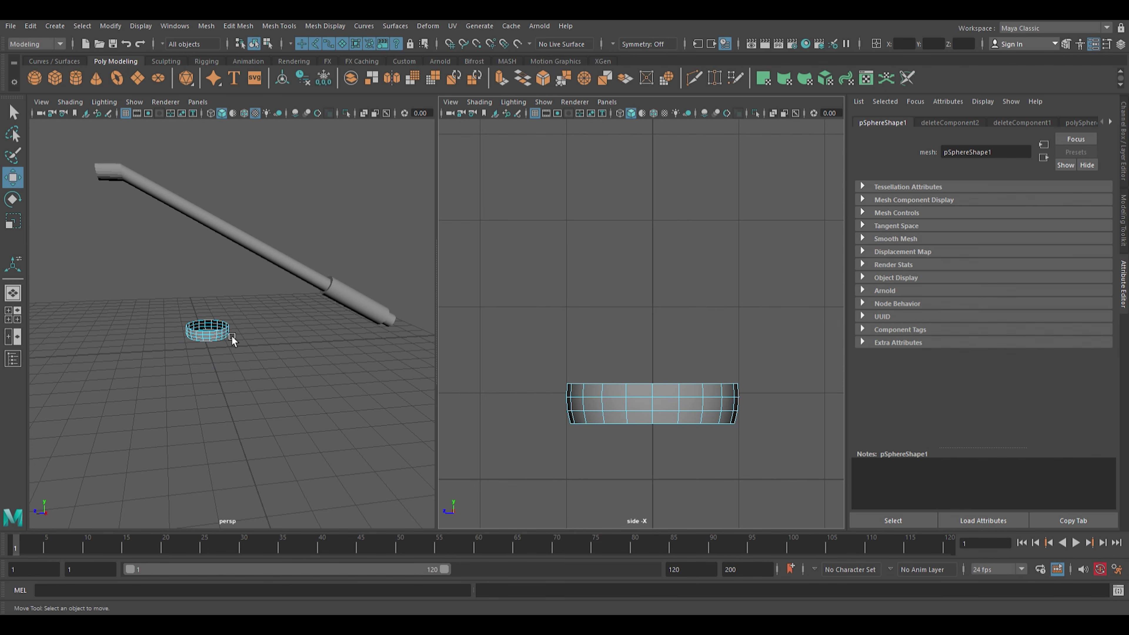
pyautogui.click(223, 333)
# In a single full-size persp view, move the band along Z and X to the tube's bent end
pyautogui.press('F8')
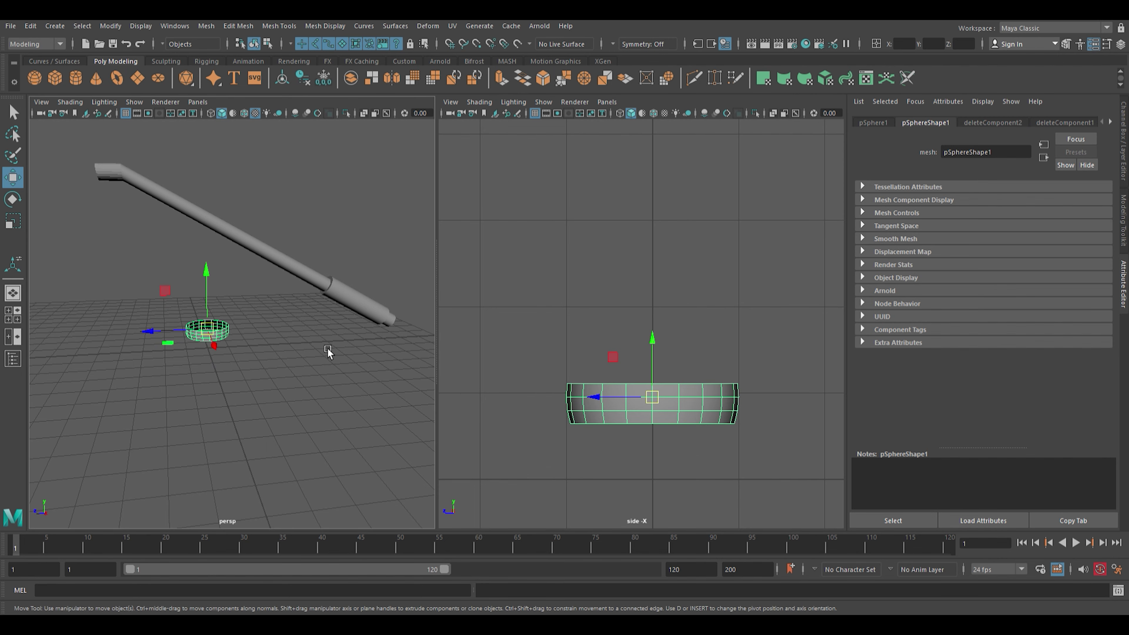
pyautogui.press('space')
pyautogui.moveTo(391, 400)
pyautogui.keyDown('alt'); pyautogui.mouseDown()
pyautogui.moveTo(502, 471)
pyautogui.moveTo(260, 474)
pyautogui.moveTo(271, 472)
pyautogui.moveTo(286, 142)
pyautogui.moveTo(353, 322)
pyautogui.moveTo(301, 405)
pyautogui.moveTo(319, 379)
pyautogui.mouseUp(); pyautogui.keyUp('alt')
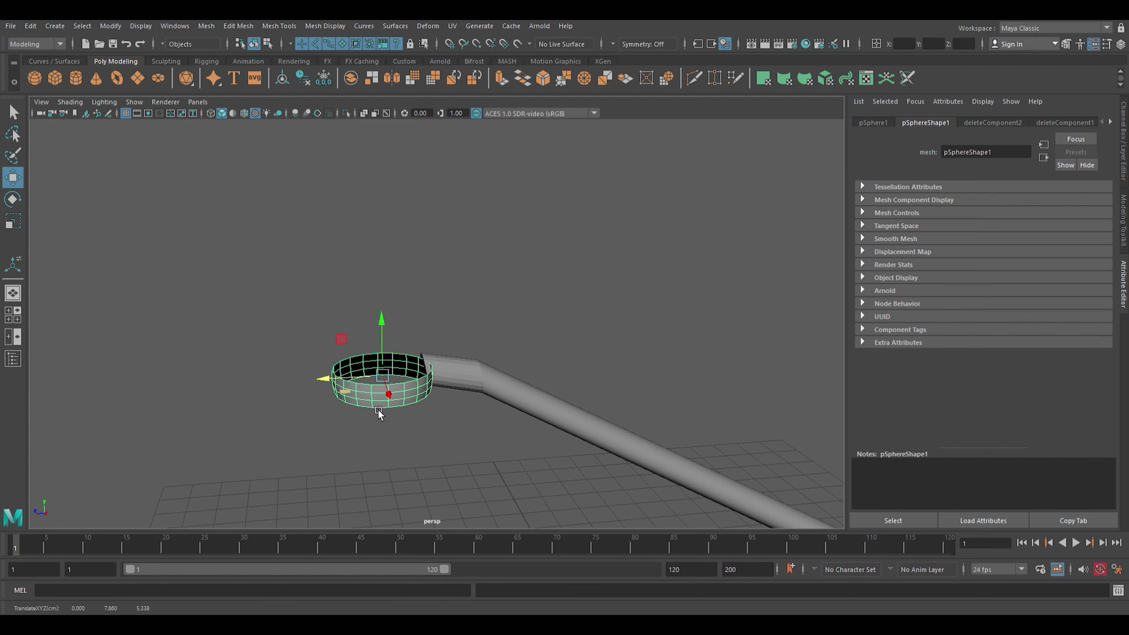
pyautogui.keyDown('alt'); pyautogui.moveTo(378, 414); pyautogui.dragTo(435, 486); pyautogui.keyUp('alt')
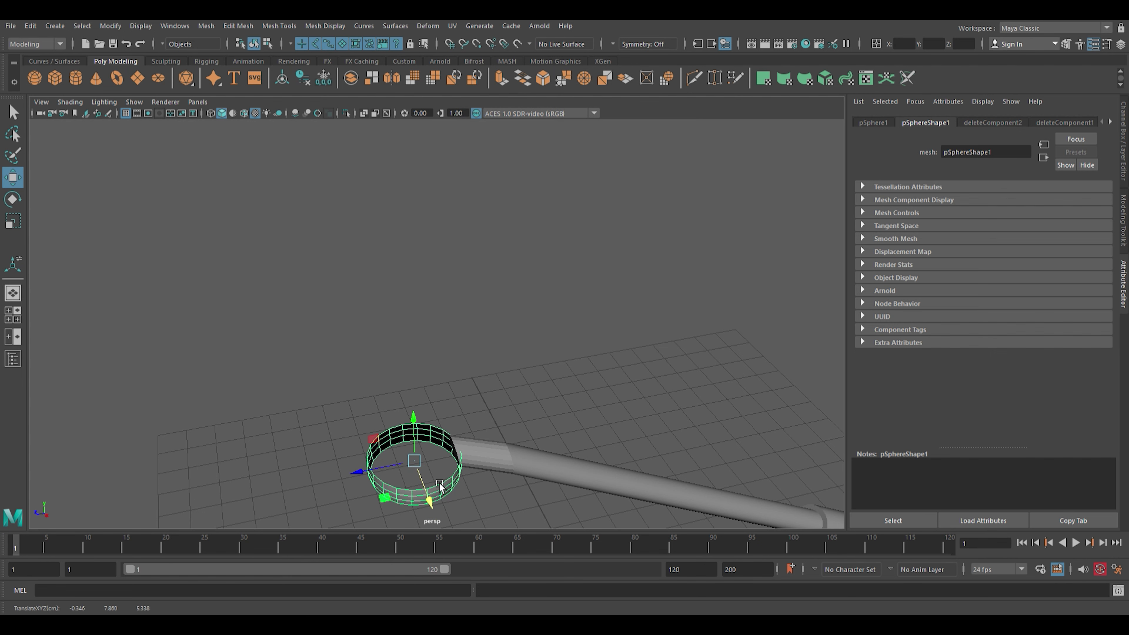
# Select the ring, delete it, and undo the deletion
pyautogui.click(514, 470)
pyautogui.click(531, 403)
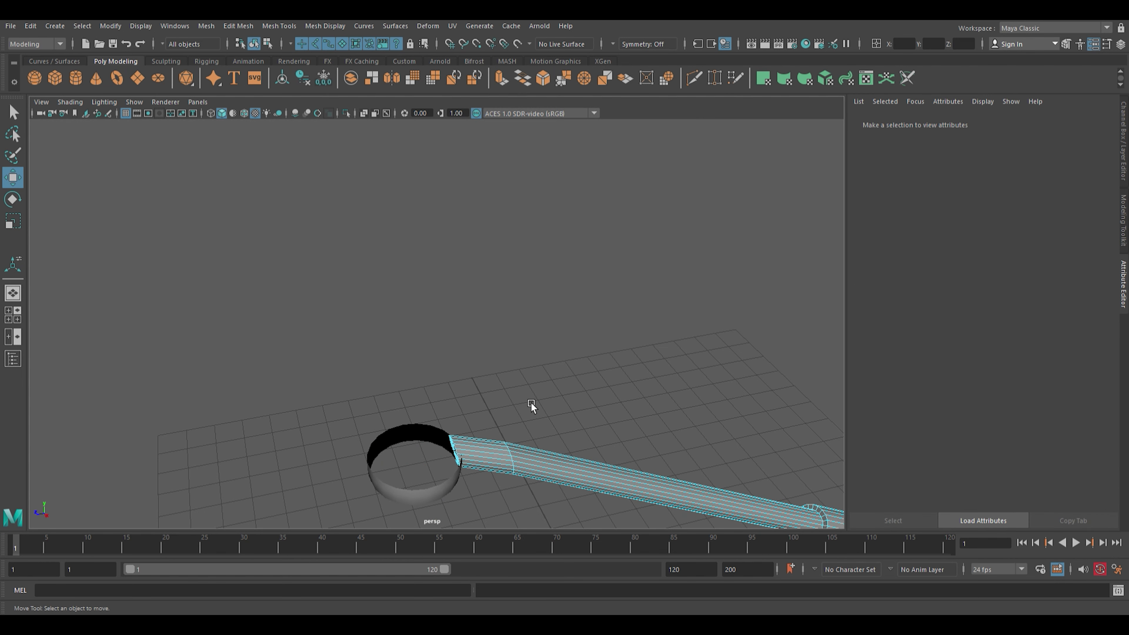
pyautogui.moveTo(485, 463); pyautogui.dragTo(502, 514)
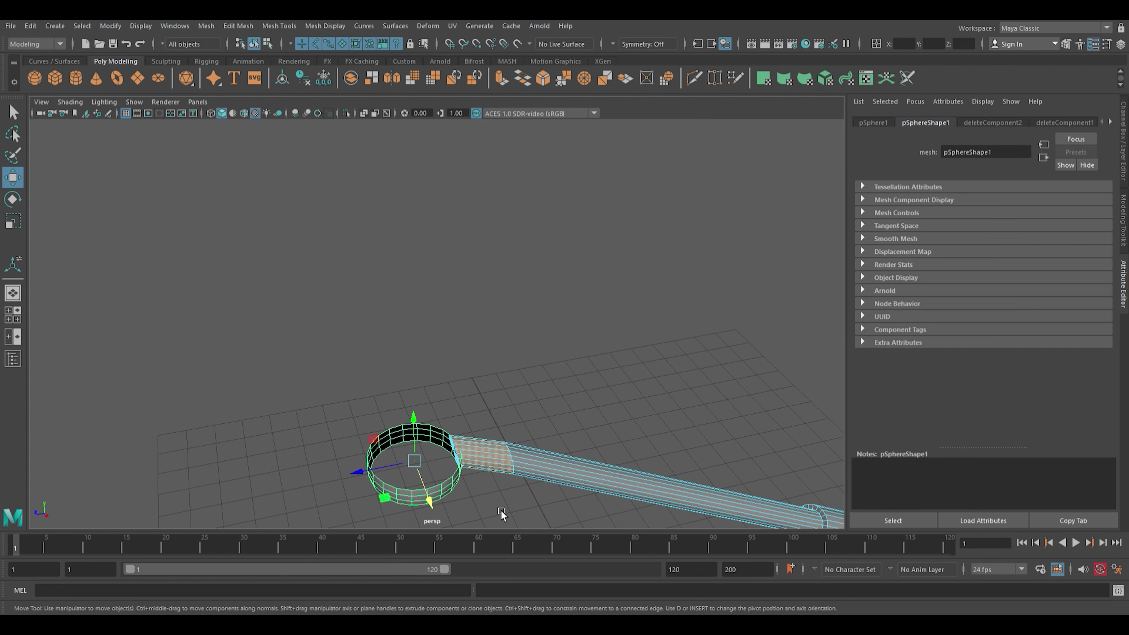
pyautogui.press('Delete')
pyautogui.hotkey('ctrl', 'z')
# Delete the tube's bent-end faces and the leftover strip beside the ring
pyautogui.moveTo(492, 455); pyautogui.dragTo(500, 493)
pyautogui.press('Delete')
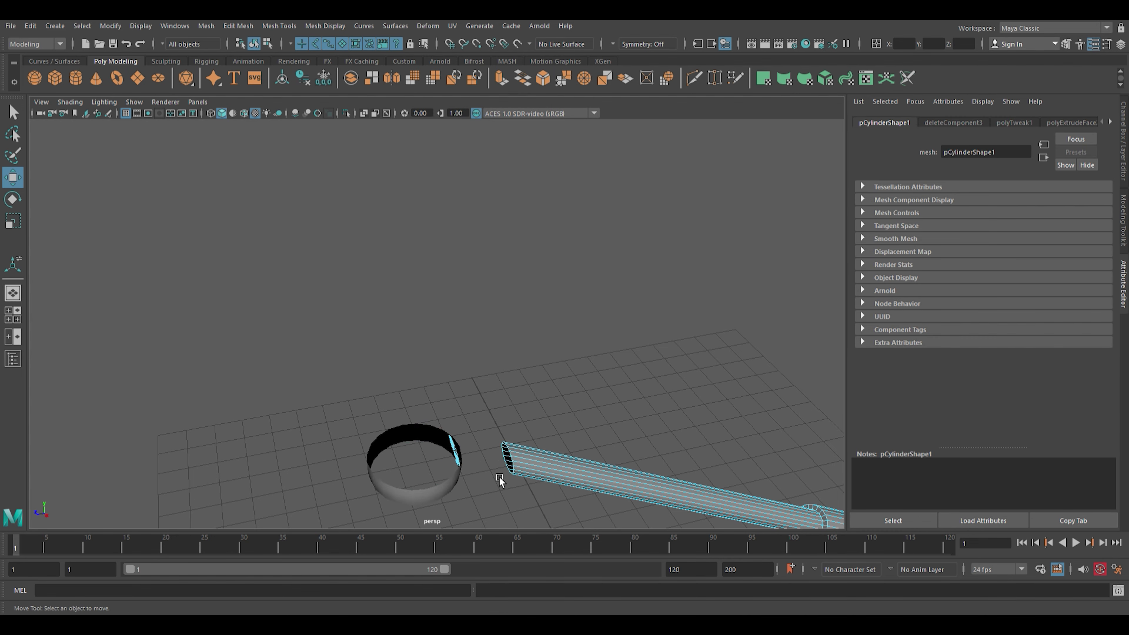
pyautogui.click(465, 457)
pyautogui.press('Delete')
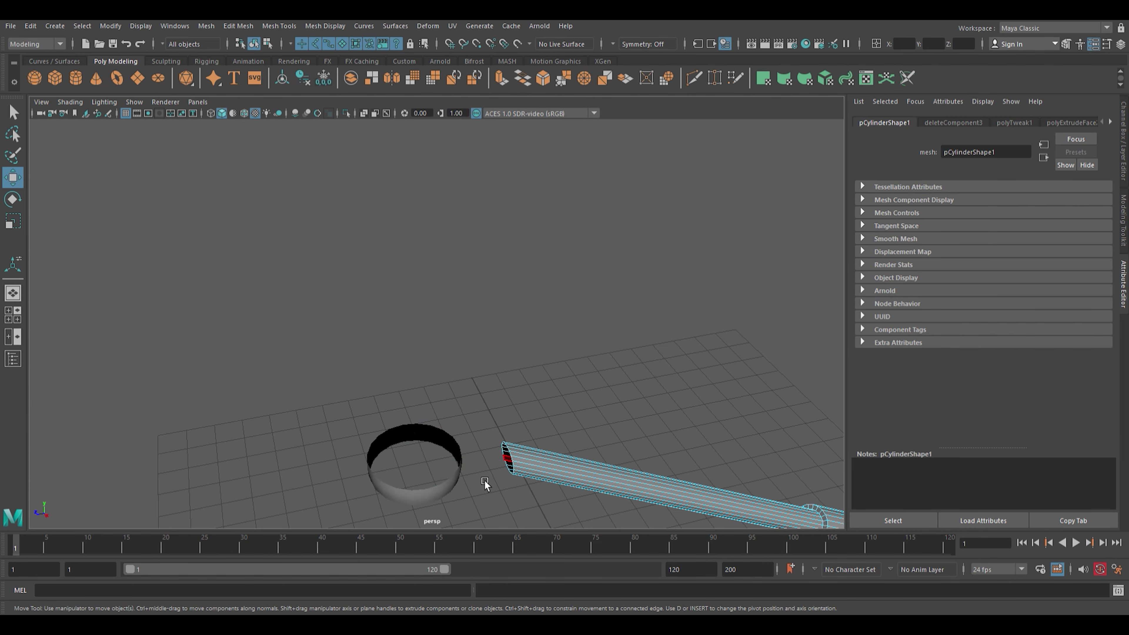
pyautogui.doubleClick(506, 452)
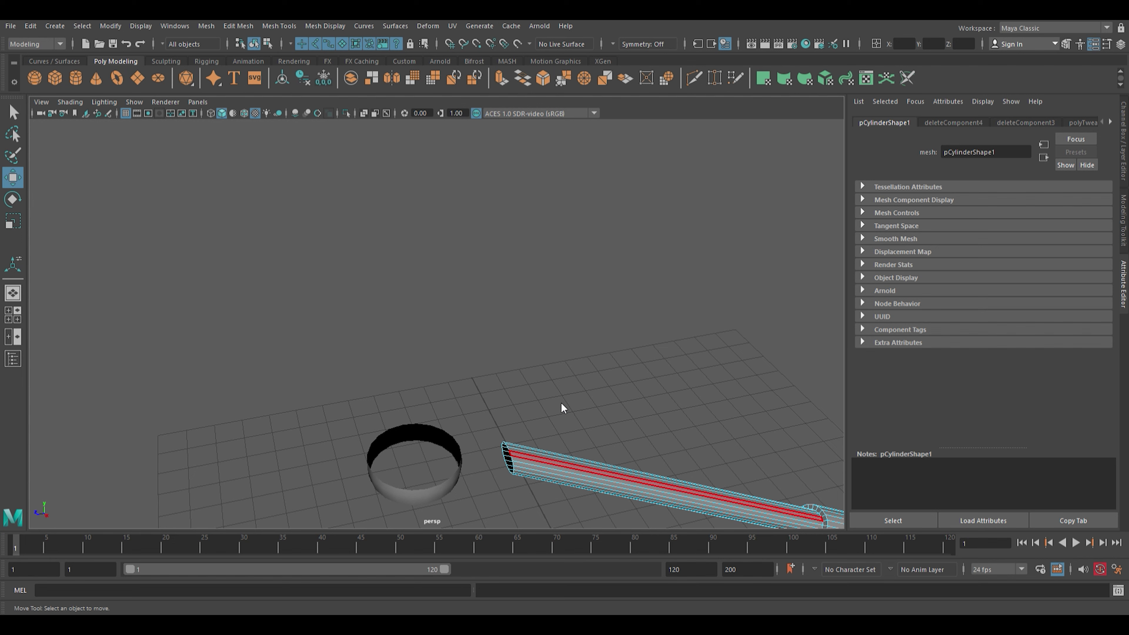
pyautogui.press('F8')
# Select the ring and scale it wider and deeper
pyautogui.click(460, 466)
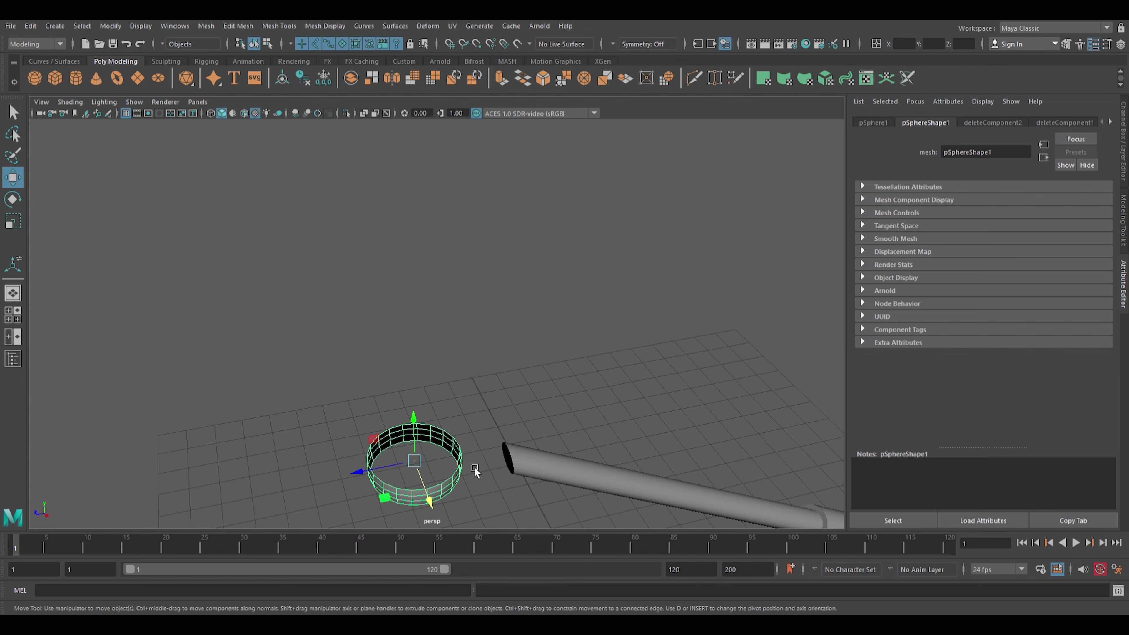
pyautogui.click(398, 468)
pyautogui.click(379, 484)
pyautogui.press('r')
pyautogui.moveTo(381, 477); pyautogui.dragTo(346, 477)
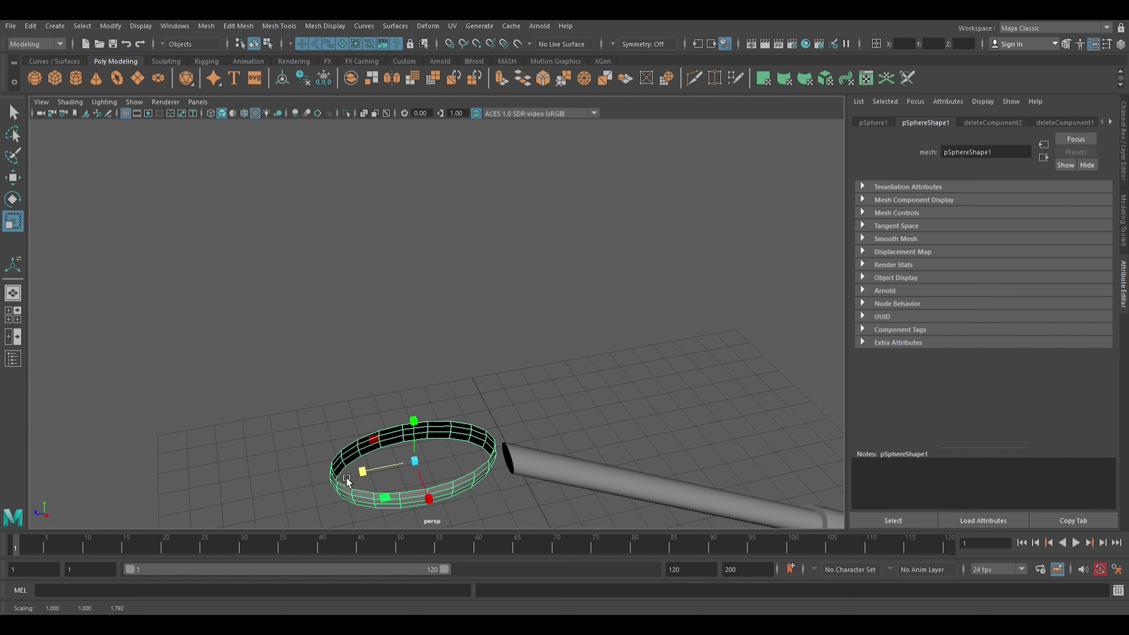
pyautogui.moveTo(429, 500); pyautogui.dragTo(452, 539)
pyautogui.press('w')
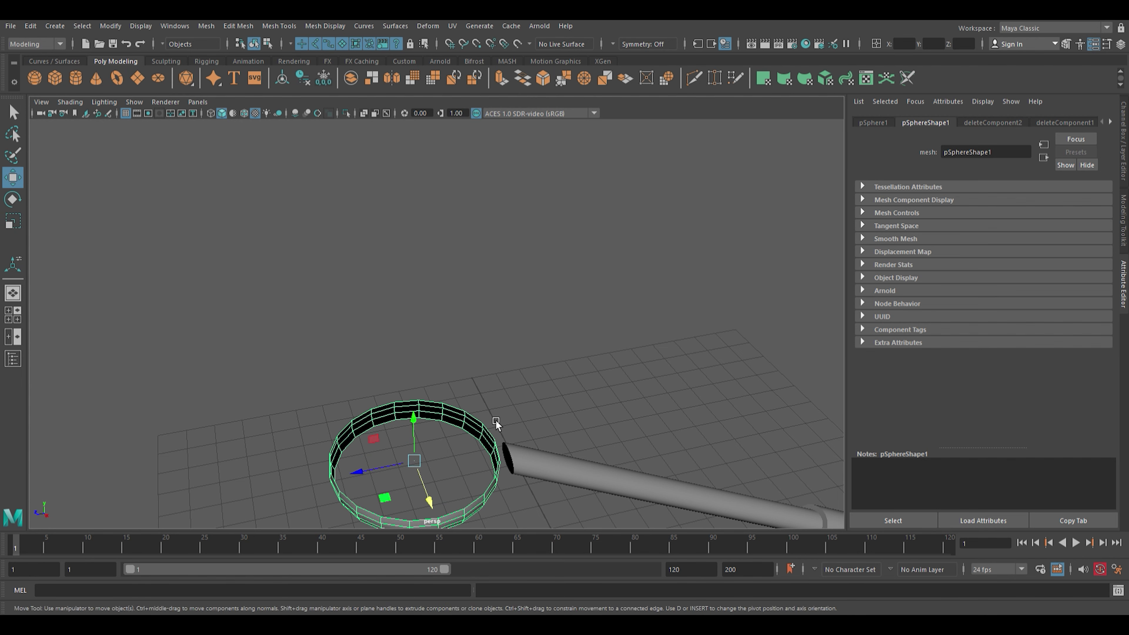
pyautogui.moveTo(496, 421)
pyautogui.keyDown('alt'); pyautogui.mouseDown()
pyautogui.moveTo(513, 503)
pyautogui.moveTo(496, 474)
pyautogui.mouseUp(); pyautogui.keyUp('alt')
# Tilt the ring and raise it upward
pyautogui.press('e')
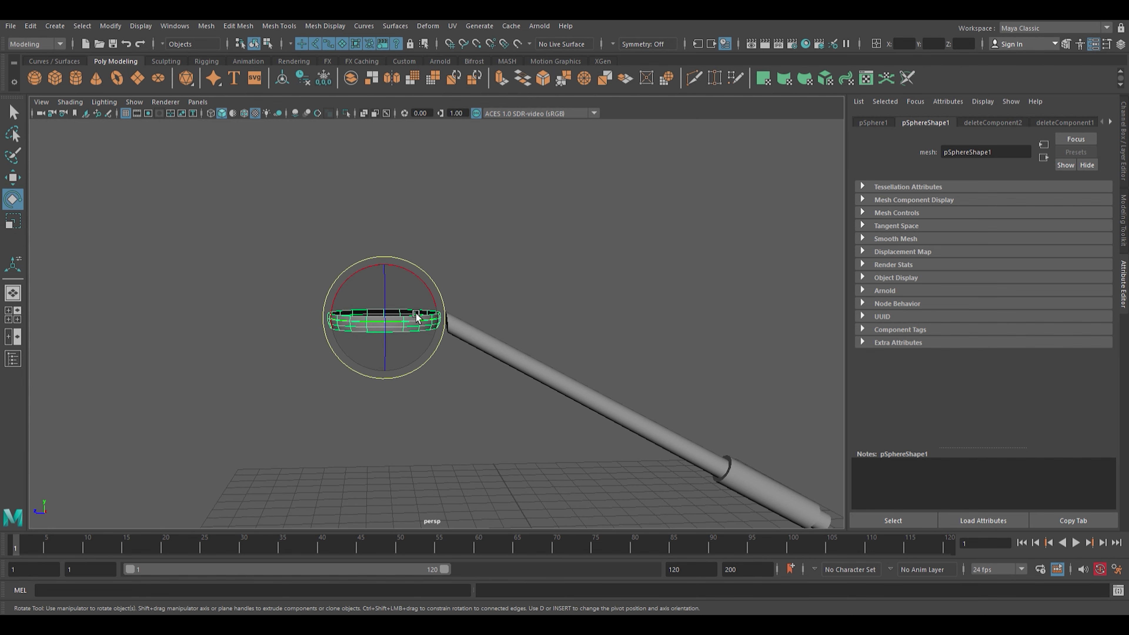
pyautogui.moveTo(444, 301); pyautogui.dragTo(453, 312)
pyautogui.press('w')
pyautogui.moveTo(399, 310); pyautogui.dragTo(399, 300, button='middle')
pyautogui.press('e')
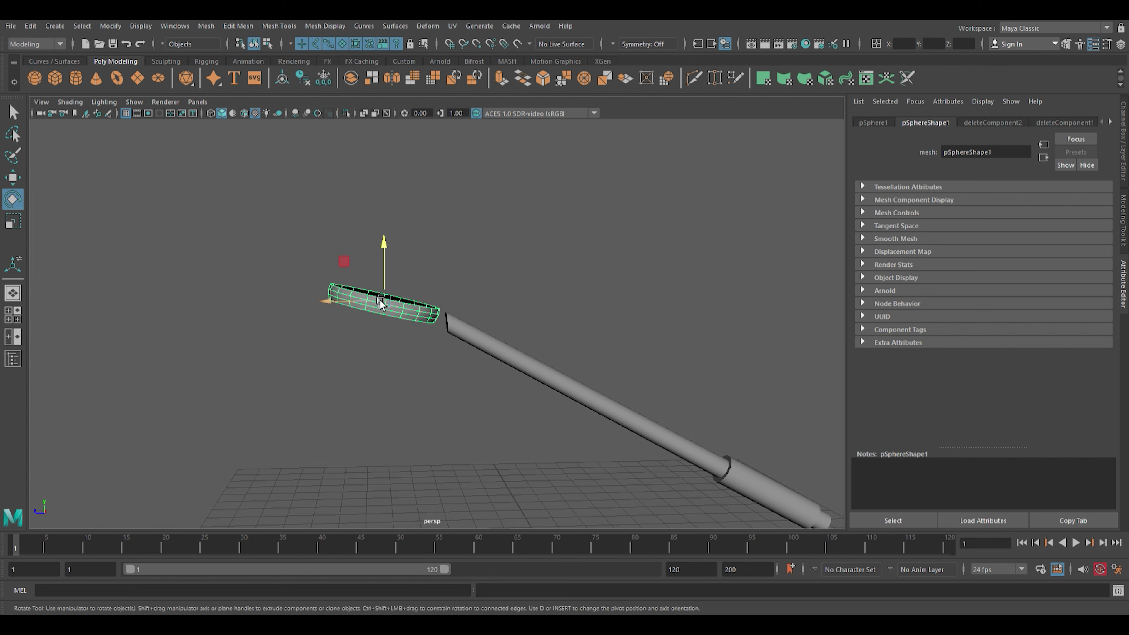
pyautogui.moveTo(434, 285); pyautogui.dragTo(440, 279)
pyautogui.press('w')
# Flatten the ring vertically and shift it sideways toward the tube's open end
pyautogui.press('r')
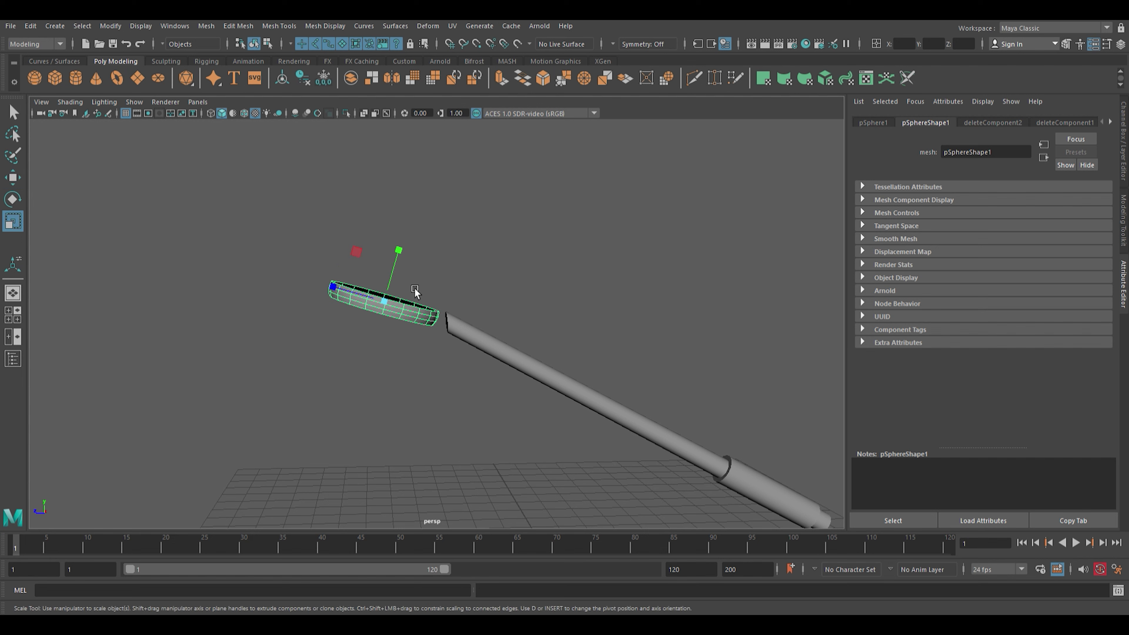
pyautogui.moveTo(414, 289)
pyautogui.mouseDown(button='middle')
pyautogui.moveTo(400, 288)
pyautogui.moveTo(391, 312)
pyautogui.mouseUp(button='middle')
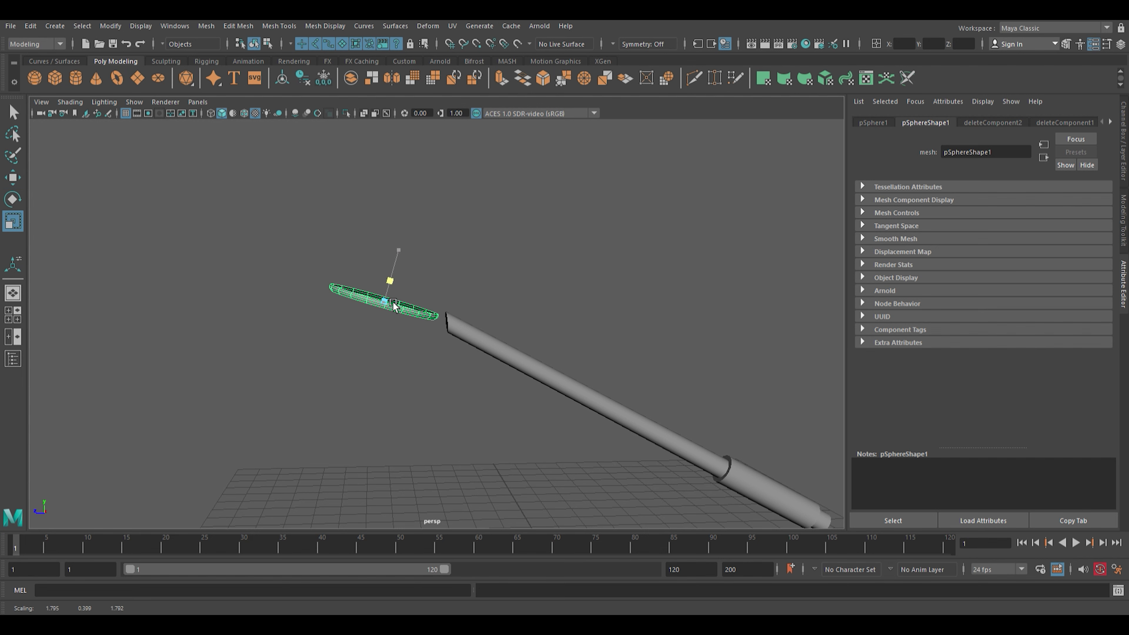
pyautogui.press('w')
pyautogui.moveTo(382, 338)
pyautogui.keyDown('alt'); pyautogui.mouseDown()
pyautogui.moveTo(373, 408)
pyautogui.moveTo(370, 390)
pyautogui.mouseUp(); pyautogui.keyUp('alt')
pyautogui.moveTo(329, 355); pyautogui.dragTo(342, 355)
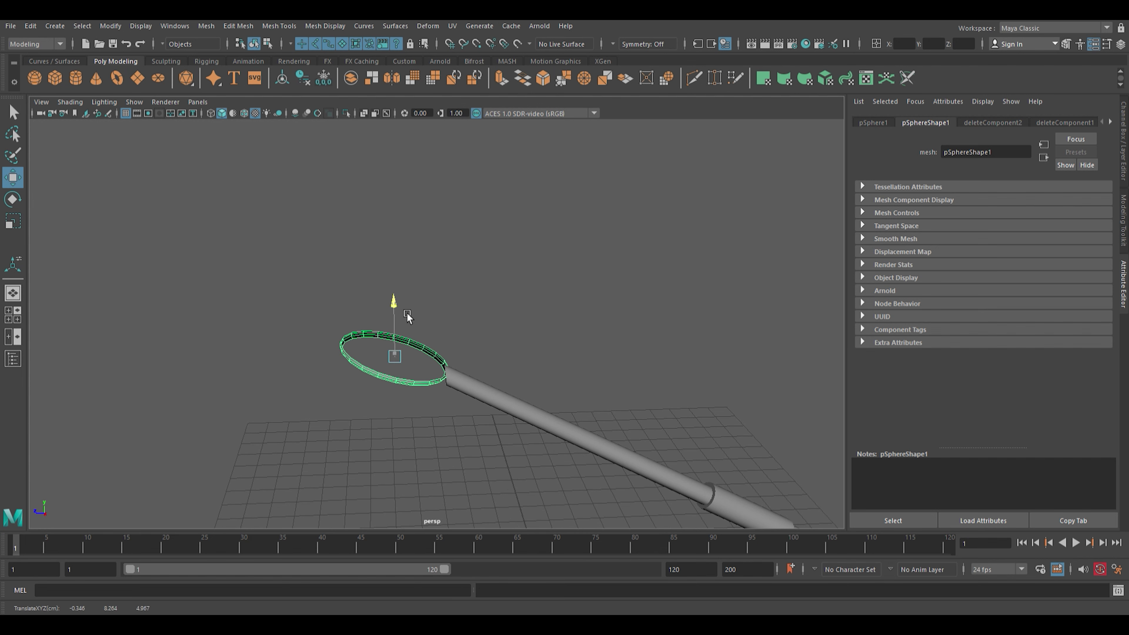
pyautogui.moveTo(400, 314)
pyautogui.keyDown('alt'); pyautogui.mouseDown()
pyautogui.moveTo(461, 458)
pyautogui.moveTo(504, 465)
pyautogui.moveTo(478, 466)
pyautogui.mouseUp(); pyautogui.keyUp('alt')
# Extrude the tube's open-end edge loop and scale it inward into a lip
pyautogui.moveTo(377, 358)
pyautogui.keyDown('alt'); pyautogui.mouseDown()
pyautogui.moveTo(514, 428)
pyautogui.moveTo(601, 385)
pyautogui.mouseUp(); pyautogui.keyUp('alt')
pyautogui.click(487, 400)
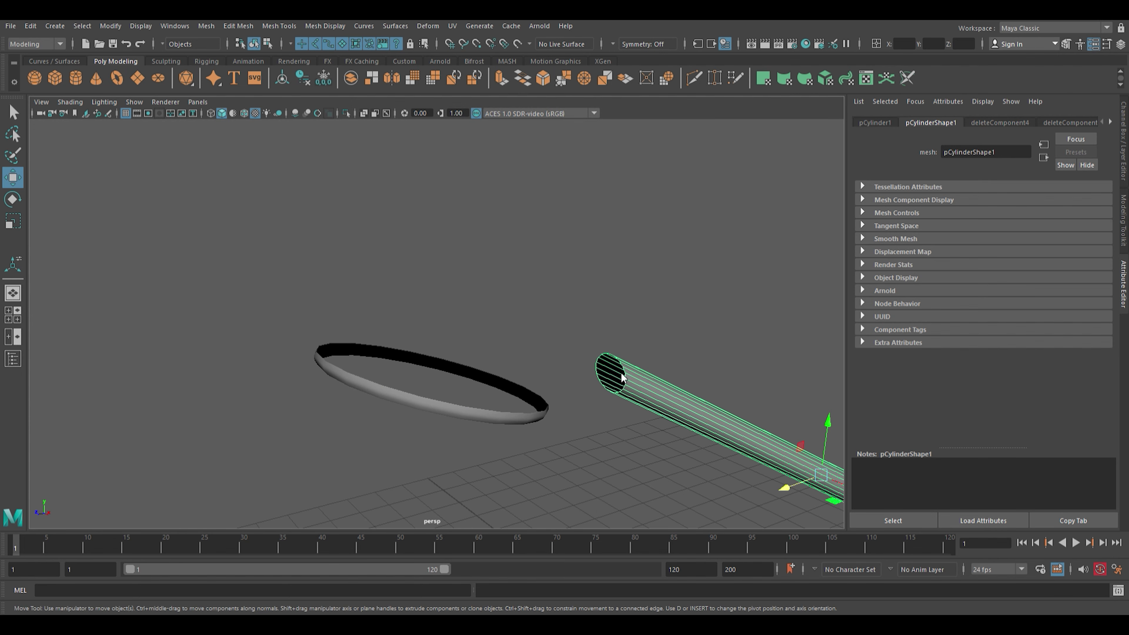
pyautogui.press('F10')
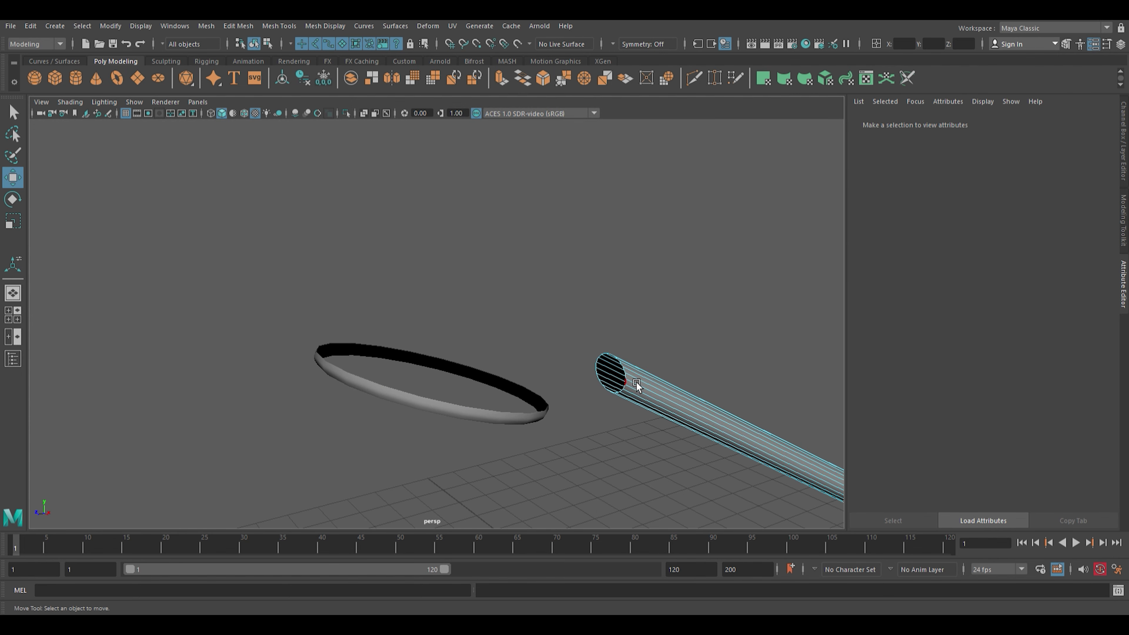
pyautogui.click(637, 398)
pyautogui.press('r')
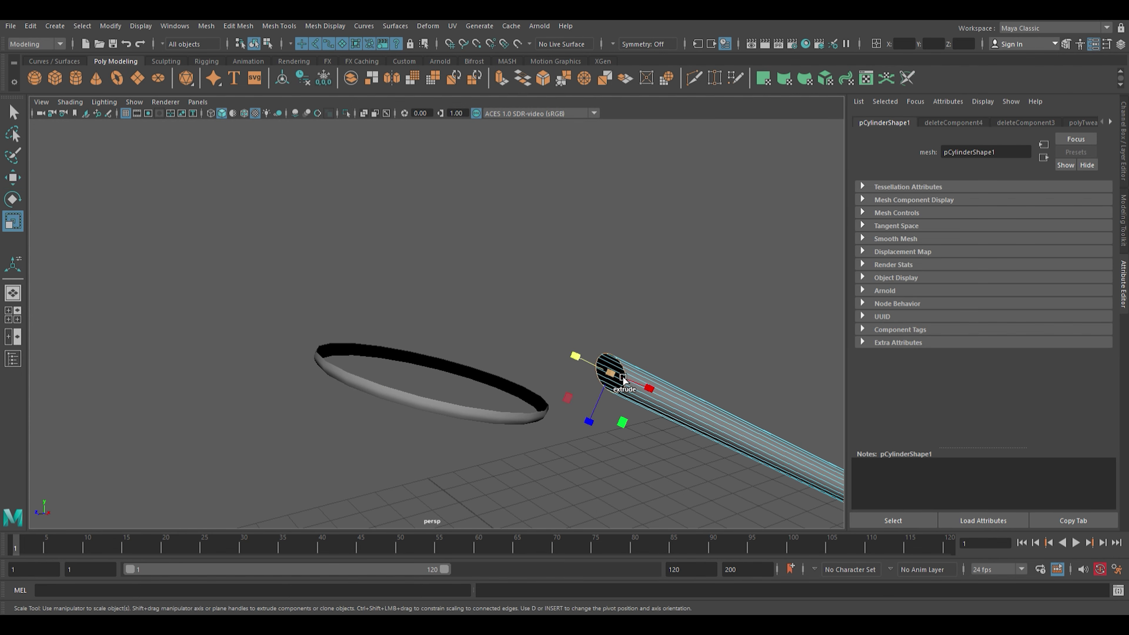
pyautogui.keyDown('shift'); pyautogui.moveTo(622, 378); pyautogui.dragTo(615, 386); pyautogui.keyUp('shift')
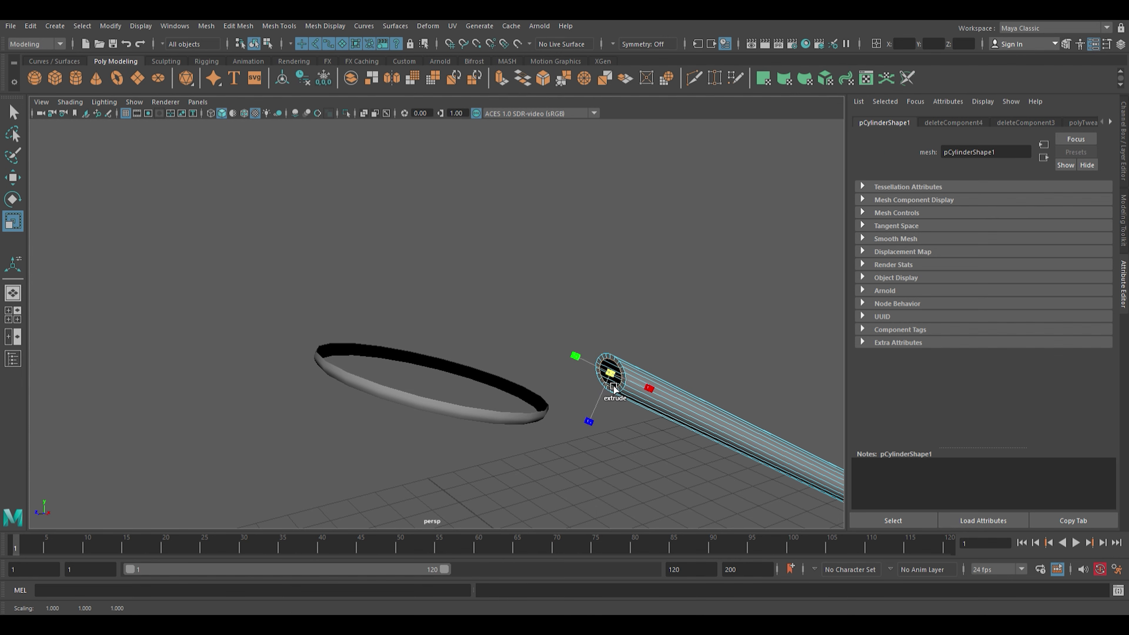
pyautogui.press('w')
pyautogui.moveTo(610, 438)
pyautogui.keyDown('alt'); pyautogui.mouseDown()
pyautogui.moveTo(474, 389)
pyautogui.moveTo(493, 347)
pyautogui.mouseUp(); pyautogui.keyUp('alt')
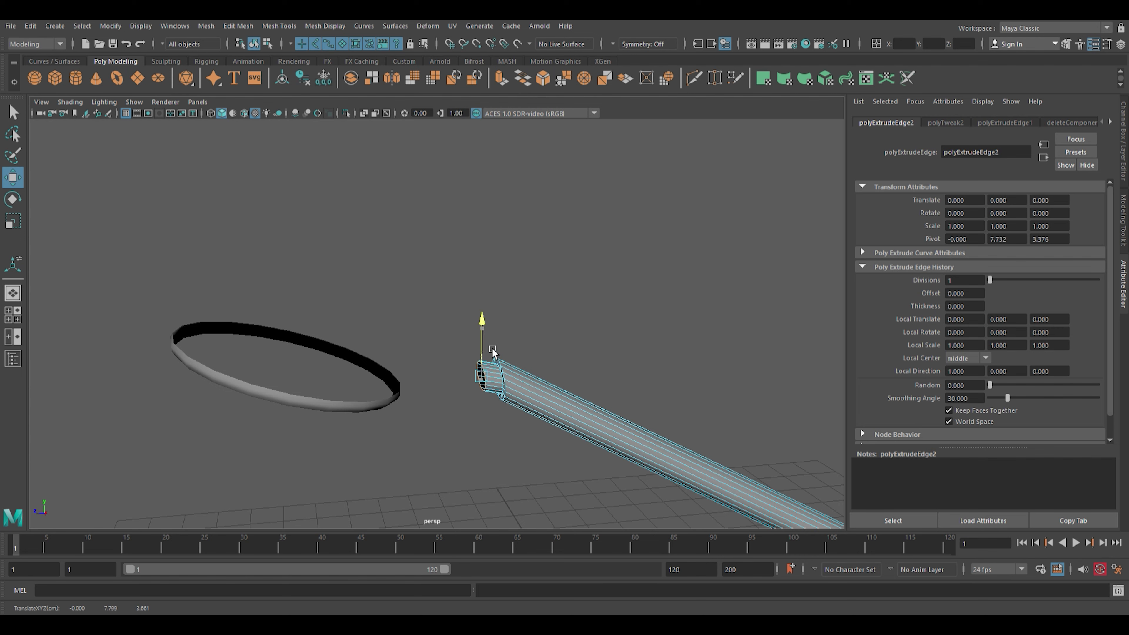
# Raise the ring to meet the handle, then zoom out
pyautogui.press('F8')
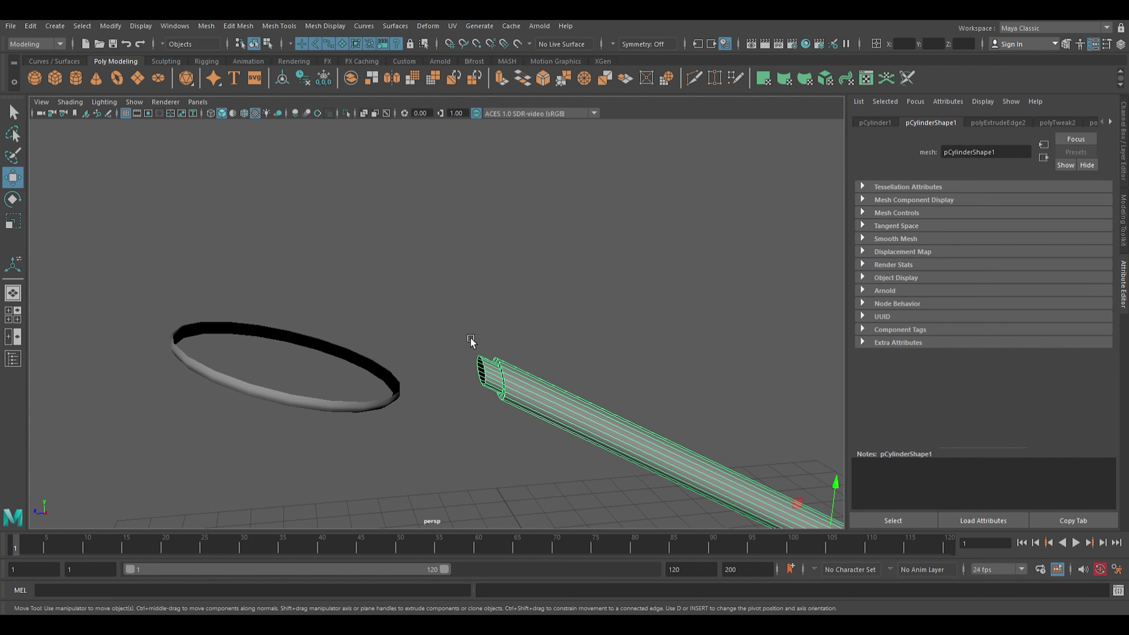
pyautogui.click(401, 390)
pyautogui.moveTo(297, 354)
pyautogui.mouseDown()
pyautogui.moveTo(305, 309)
pyautogui.moveTo(389, 288)
pyautogui.moveTo(387, 305)
pyautogui.mouseUp()
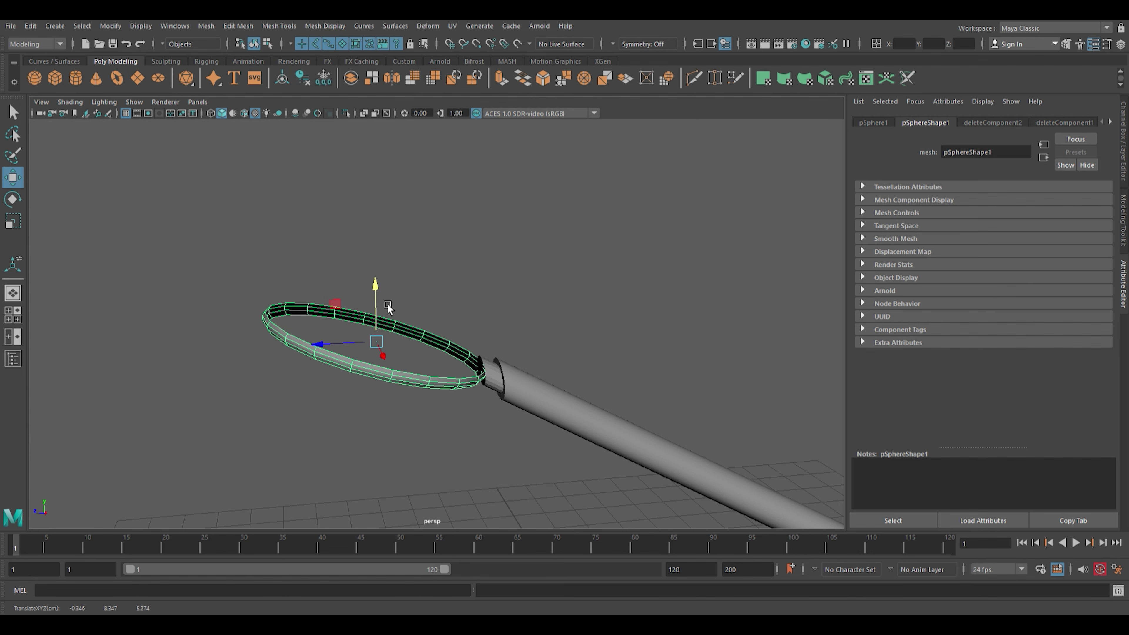
pyautogui.click(460, 464)
pyautogui.scroll(-5, 462, 462)
pyautogui.scroll(-3, 457, 467)
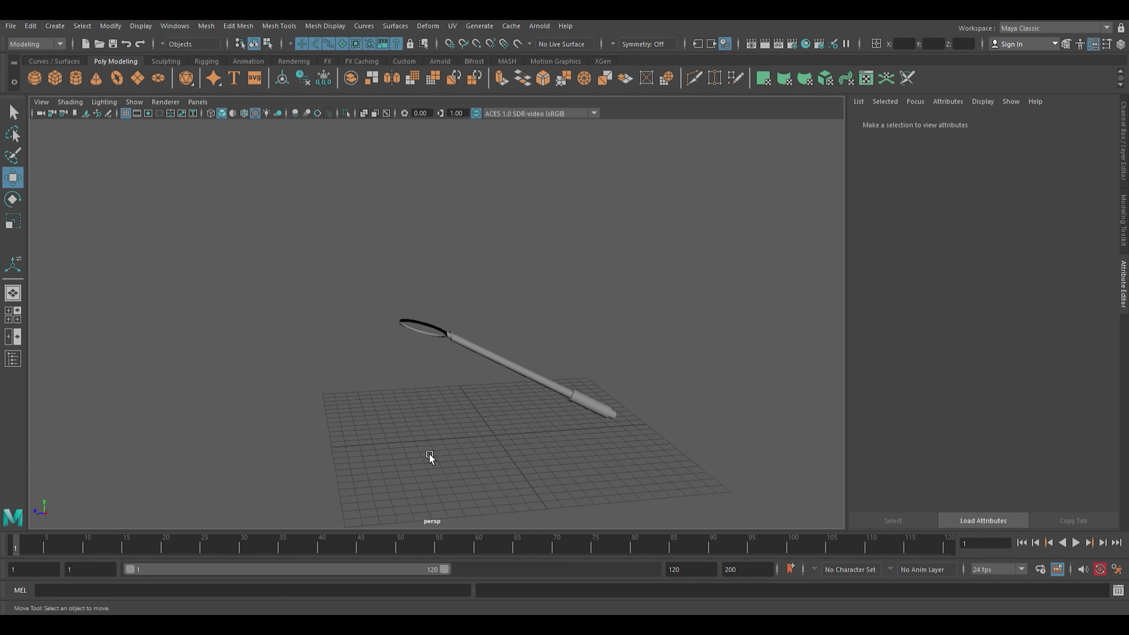
# Save the scene as Butterfly Net.mb and rotate the net group about 86° on Z
pyautogui.hotkey('ctrl', 's')
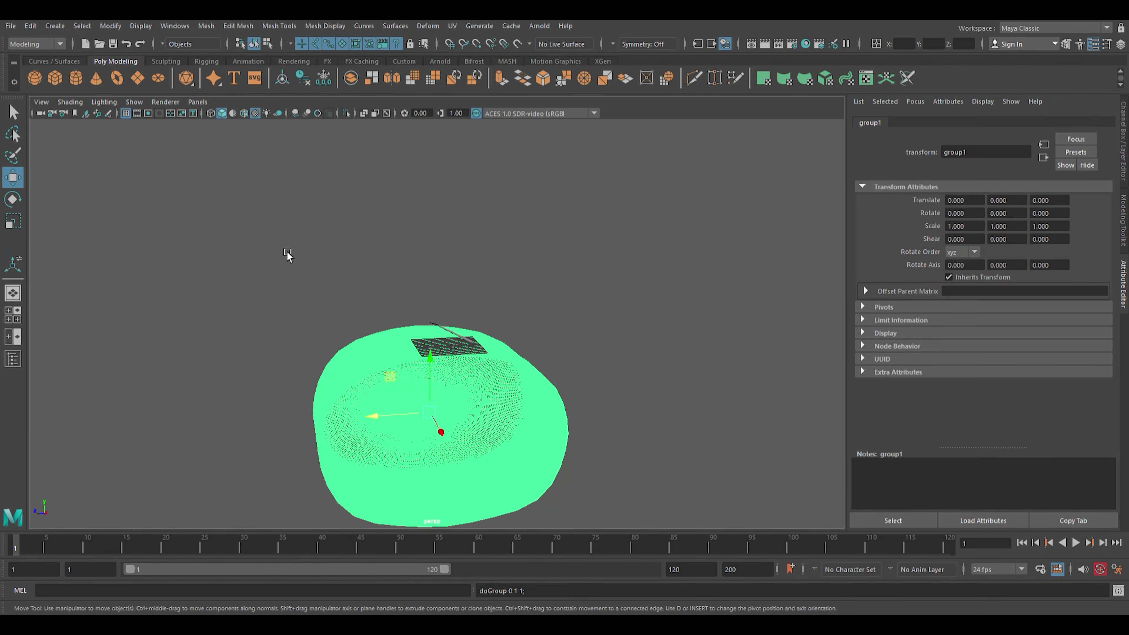
pyautogui.press('e')
pyautogui.moveTo(449, 413); pyautogui.dragTo(436, 387)
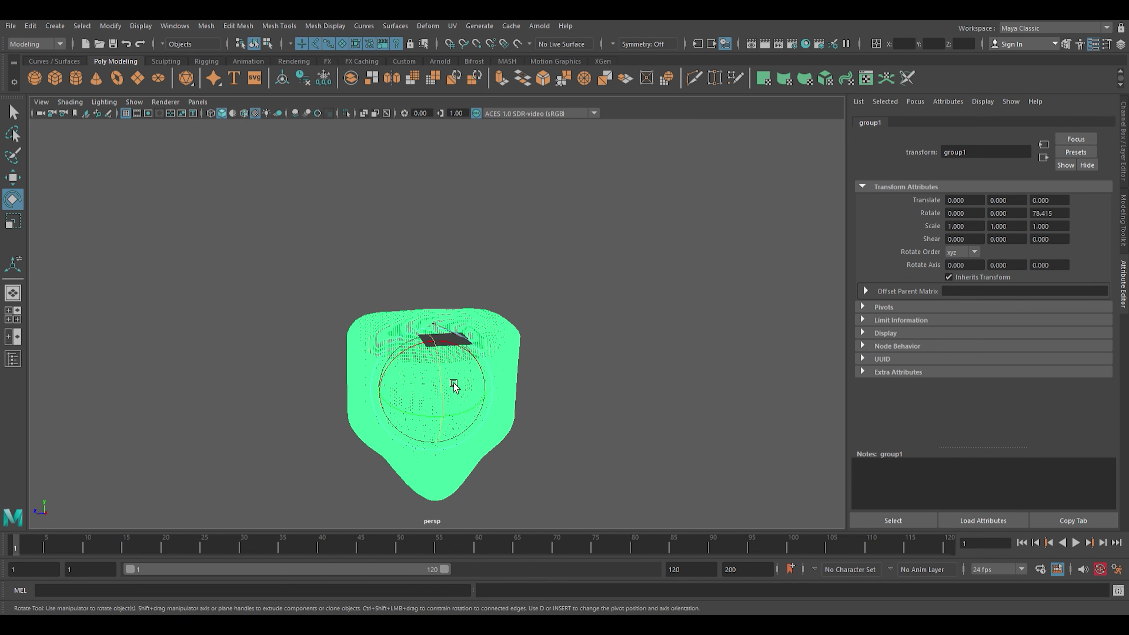
pyautogui.moveTo(451, 384); pyautogui.dragTo(315, 587)
# Lift the green net mesh up toward the pole
pyautogui.press('r')
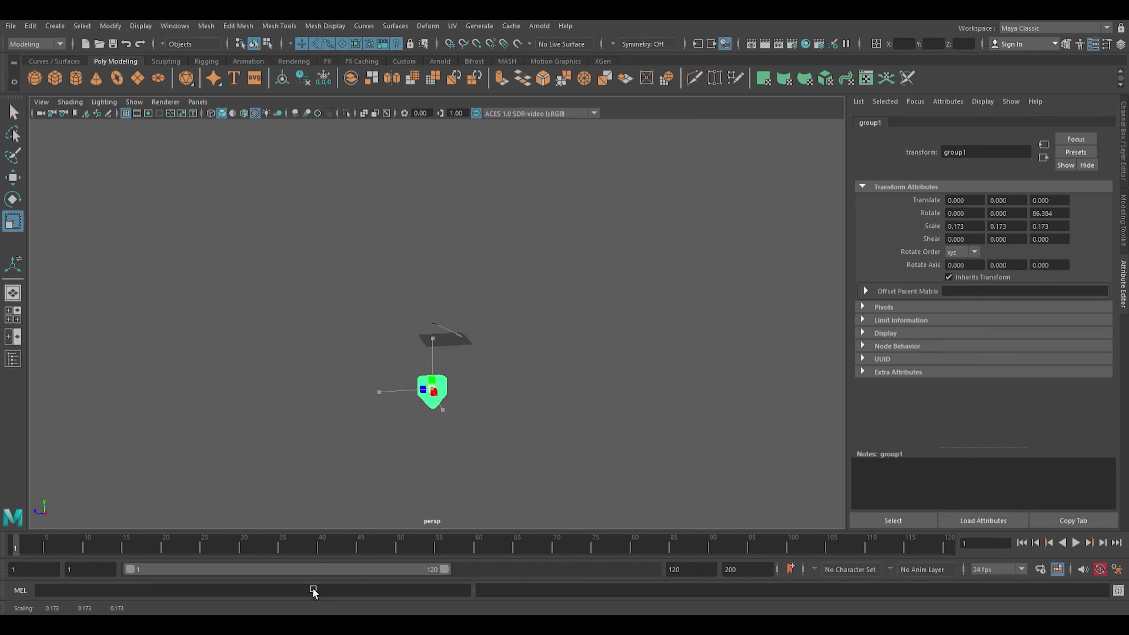
pyautogui.press('w')
pyautogui.scroll(2, 435, 392)
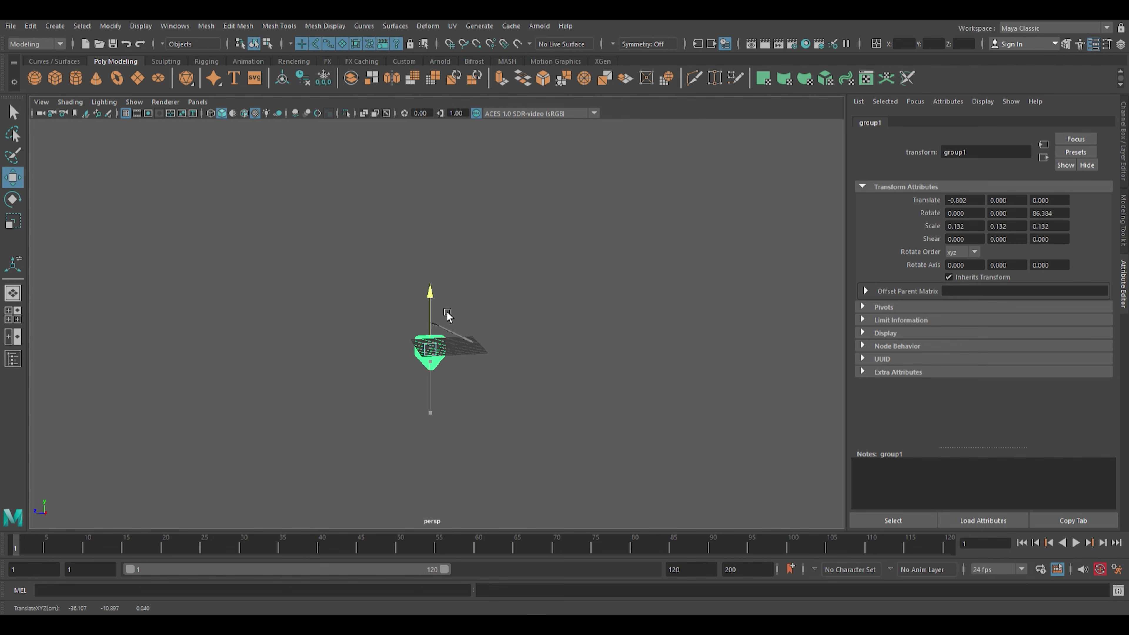
pyautogui.moveTo(442, 380)
pyautogui.keyDown('alt'); pyautogui.mouseDown()
pyautogui.moveTo(484, 421)
pyautogui.moveTo(524, 392)
pyautogui.moveTo(519, 401)
pyautogui.mouseUp(); pyautogui.keyUp('alt')
pyautogui.moveTo(397, 318)
pyautogui.mouseDown()
pyautogui.moveTo(543, 429)
pyautogui.moveTo(514, 432)
pyautogui.moveTo(528, 337)
pyautogui.mouseUp()
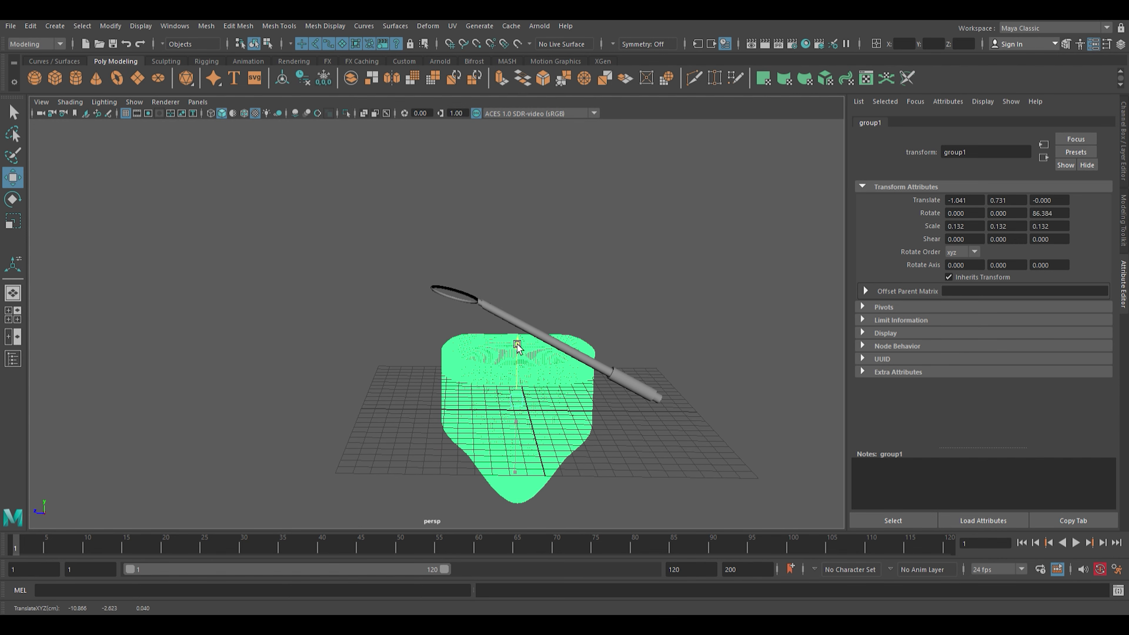
# Shrink the green mesh to 0.029 scale and move it up to the hoop
pyautogui.press('r')
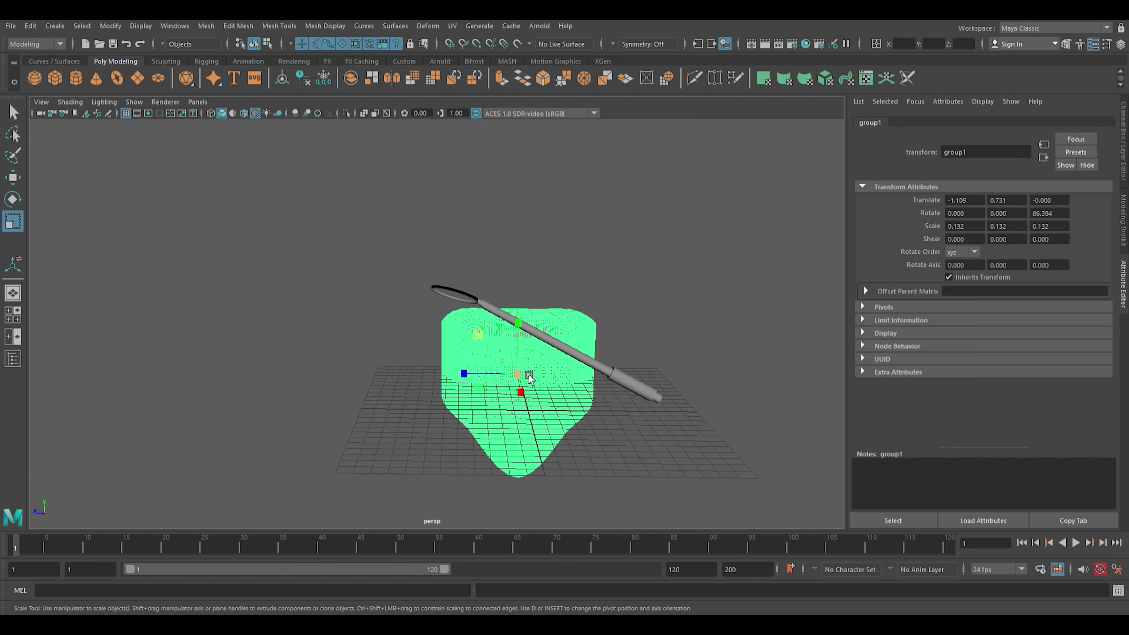
pyautogui.moveTo(521, 388); pyautogui.dragTo(421, 487)
pyautogui.press('w')
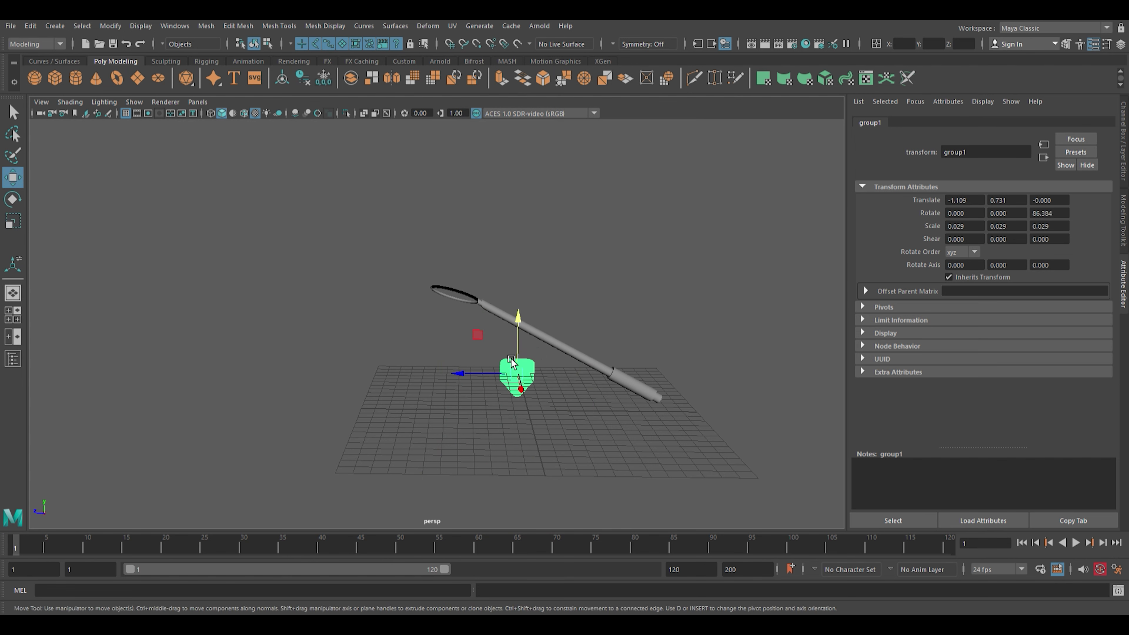
pyautogui.moveTo(517, 382)
pyautogui.mouseDown()
pyautogui.moveTo(498, 349)
pyautogui.moveTo(423, 348)
pyautogui.moveTo(473, 434)
pyautogui.mouseUp()
pyautogui.moveTo(444, 335)
pyautogui.mouseDown()
pyautogui.moveTo(454, 390)
pyautogui.moveTo(450, 282)
pyautogui.moveTo(428, 312)
pyautogui.moveTo(468, 384)
pyautogui.moveTo(460, 427)
pyautogui.moveTo(511, 400)
pyautogui.mouseUp()
pyautogui.click(412, 310)
# Tilt the mesh about -13.6° on X to match the hoop, then deselect
pyautogui.press('e')
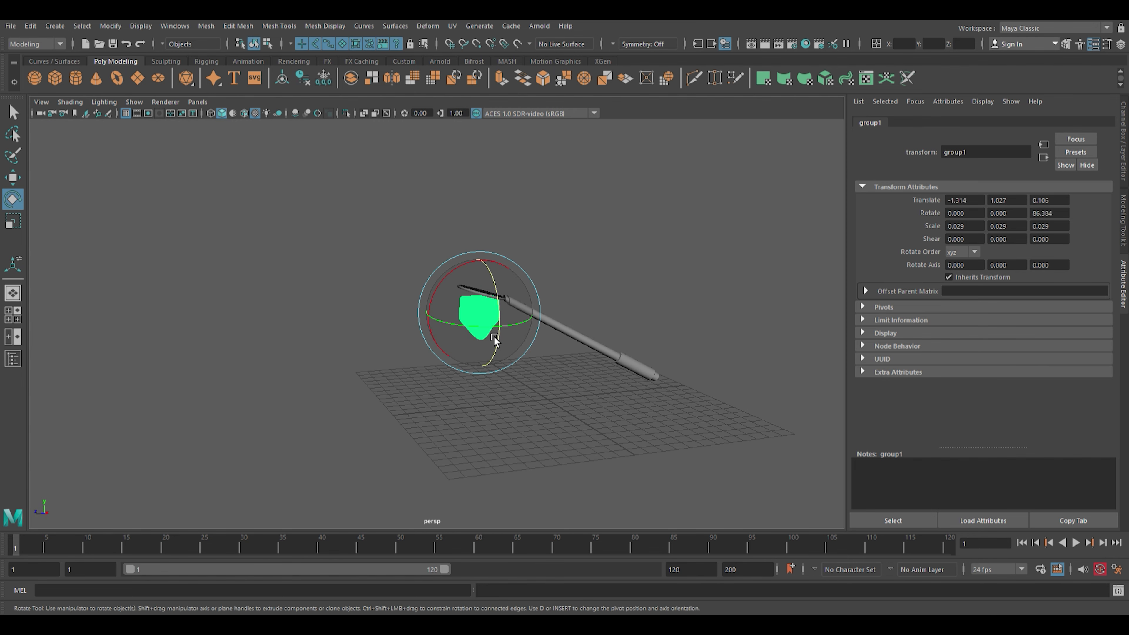
pyautogui.moveTo(450, 296); pyautogui.dragTo(461, 290)
pyautogui.press('w')
pyautogui.scroll(3, 491, 365)
pyautogui.moveTo(491, 366)
pyautogui.keyDown('alt'); pyautogui.mouseDown()
pyautogui.moveTo(439, 416)
pyautogui.moveTo(498, 433)
pyautogui.moveTo(491, 443)
pyautogui.mouseUp(); pyautogui.keyUp('alt')
pyautogui.moveTo(421, 397)
pyautogui.mouseDown()
pyautogui.moveTo(403, 396)
pyautogui.moveTo(498, 442)
pyautogui.moveTo(480, 457)
pyautogui.mouseUp()
pyautogui.click(546, 296)
# Show the perspective and side views side by side, with the net framed in the side view
pyautogui.click(417, 406)
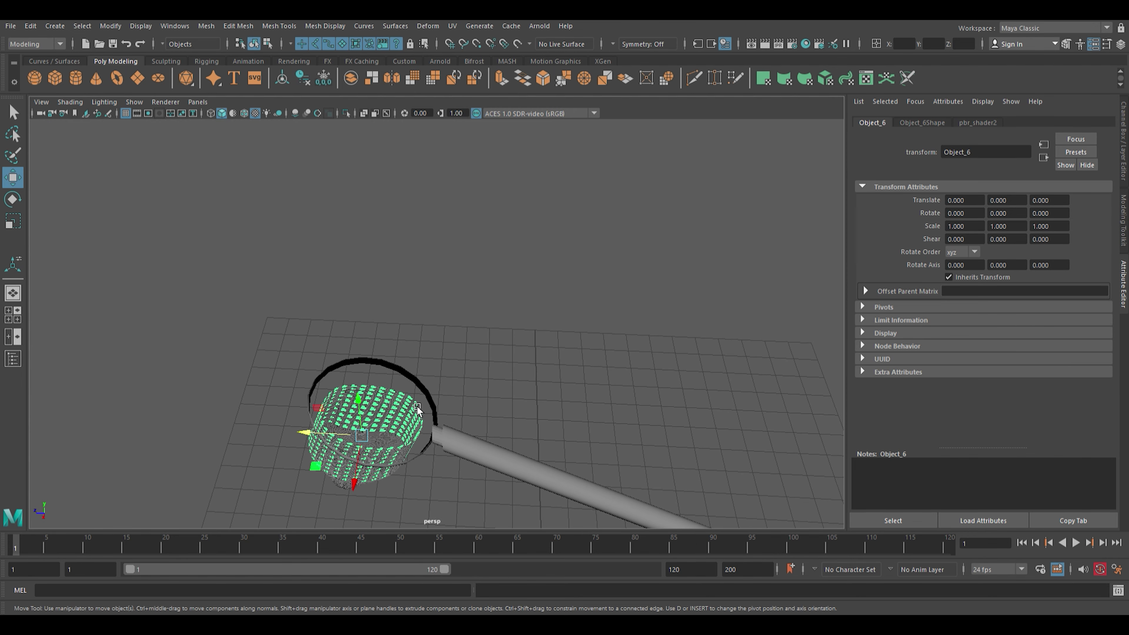
pyautogui.press('space')
pyautogui.scroll(3, 612, 290)
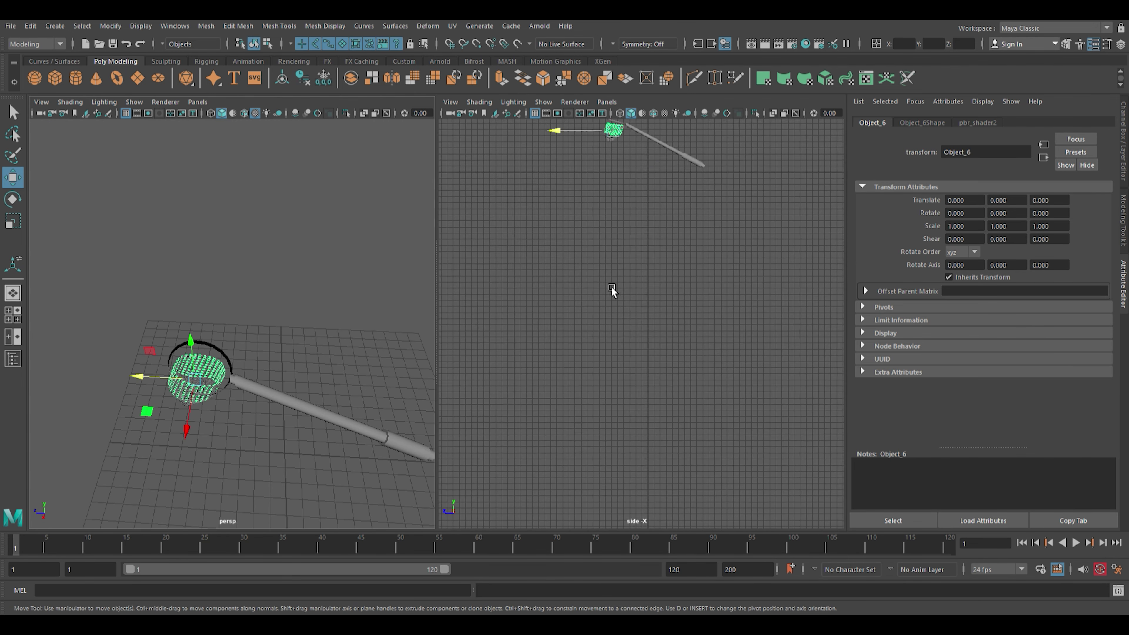
pyautogui.scroll(2, 610, 240)
pyautogui.scroll(-3, 624, 376)
pyautogui.keyDown('alt'); pyautogui.moveTo(623, 377); pyautogui.dragTo(663, 469, button='middle'); pyautogui.keyUp('alt')
pyautogui.scroll(2, 648, 424)
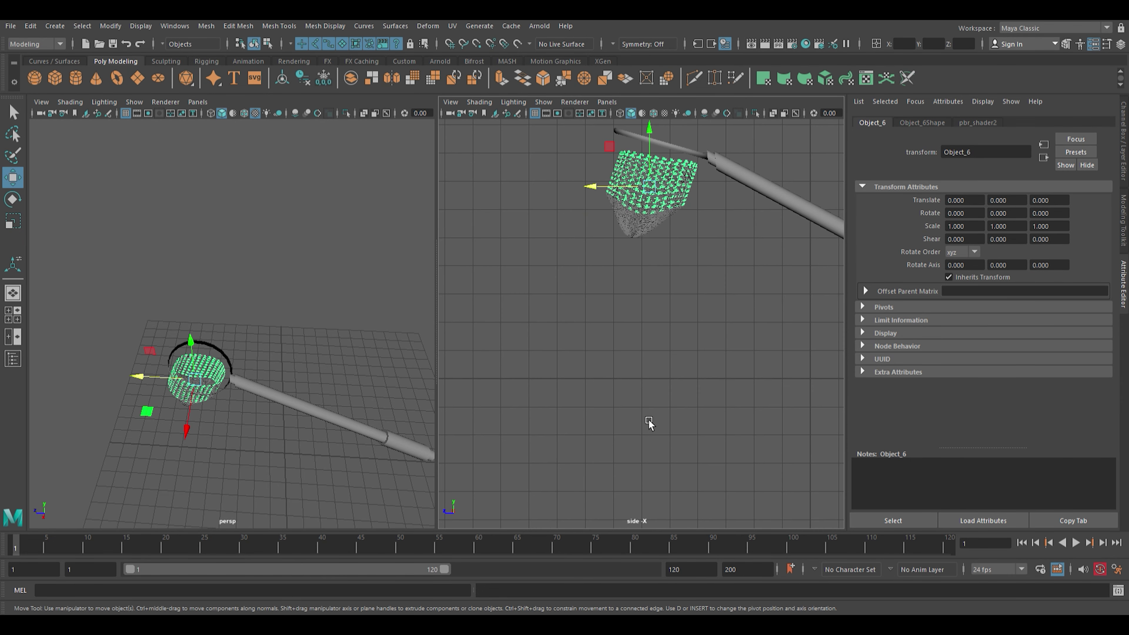
pyautogui.moveTo(647, 423)
pyautogui.keyDown('alt'); pyautogui.mouseDown(button='middle')
pyautogui.moveTo(642, 297)
pyautogui.moveTo(619, 381)
pyautogui.mouseUp(button='middle'); pyautogui.keyUp('alt')
# Widen the net Object_8 along Z and move it up under the rim
pyautogui.moveTo(569, 261); pyautogui.dragTo(681, 395)
pyautogui.click(681, 396)
pyautogui.moveTo(580, 369); pyautogui.dragTo(684, 277)
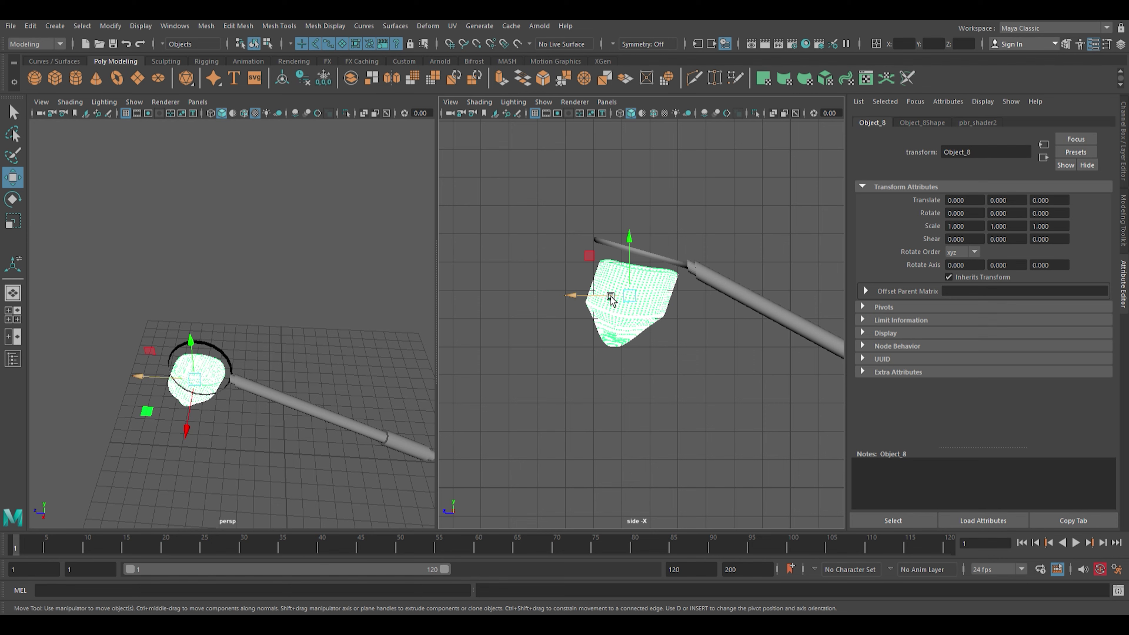
pyautogui.scroll(1, 615, 293)
pyautogui.press('r')
pyautogui.moveTo(615, 293)
pyautogui.mouseDown()
pyautogui.moveTo(598, 291)
pyautogui.moveTo(653, 249)
pyautogui.moveTo(647, 244)
pyautogui.mouseUp()
pyautogui.press('e')
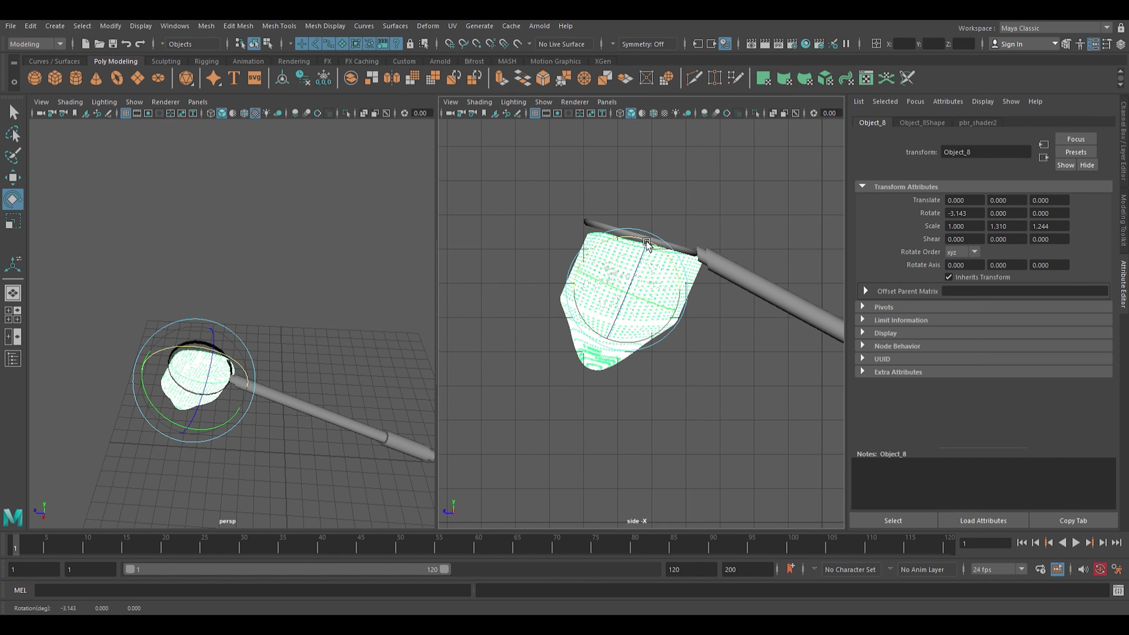
pyautogui.press('w')
pyautogui.moveTo(646, 245); pyautogui.dragTo(645, 256, button='middle')
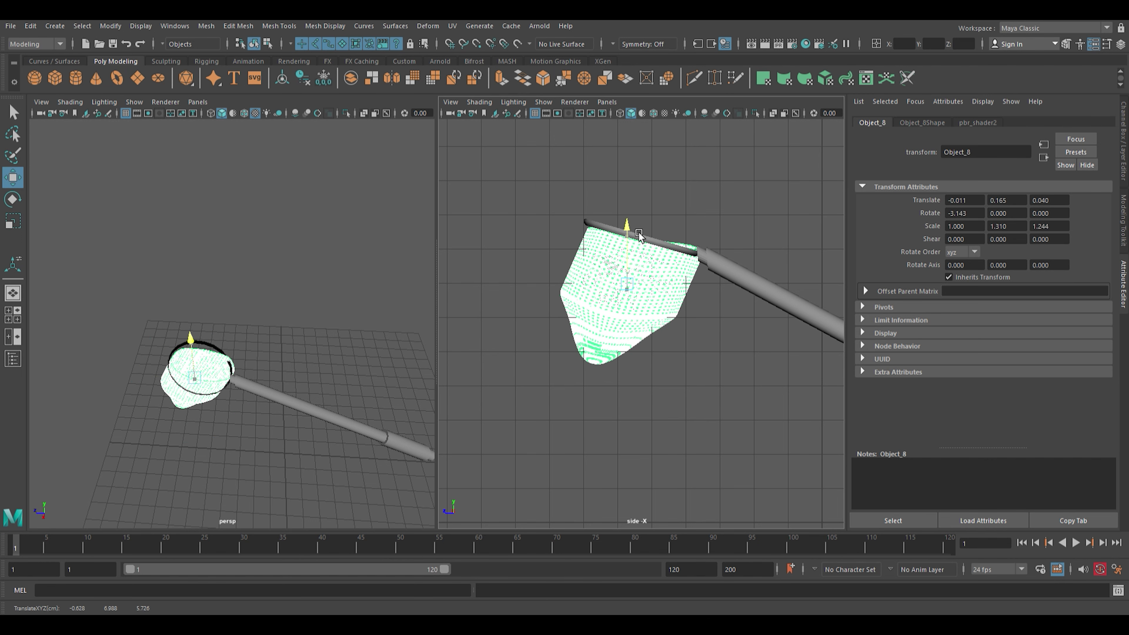
pyautogui.moveTo(594, 294); pyautogui.dragTo(589, 290, button='middle')
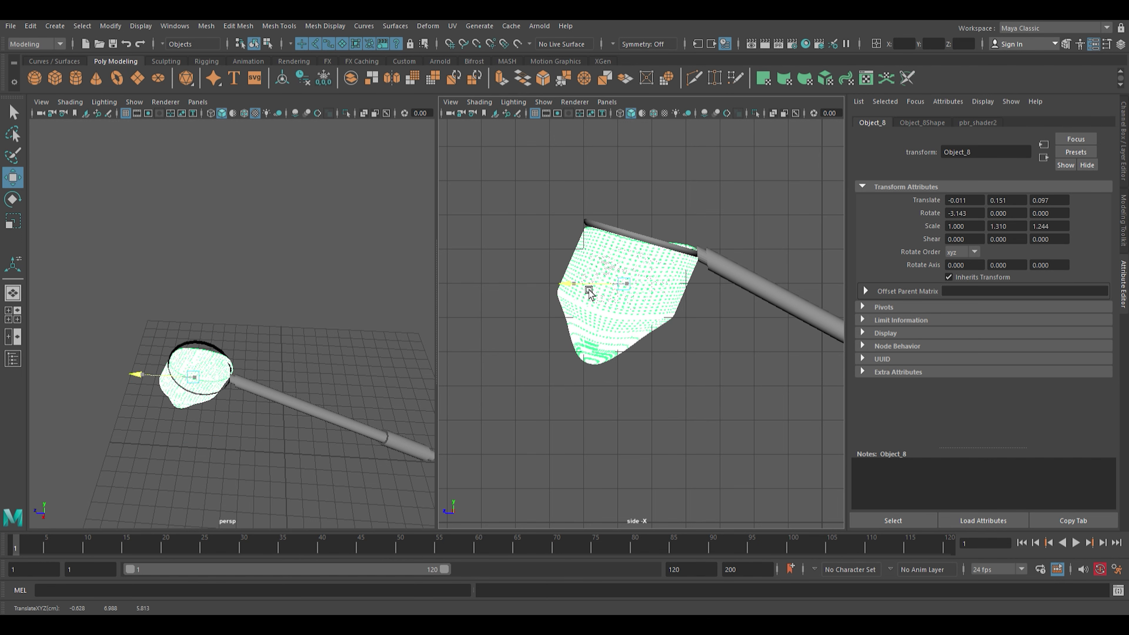
# Stretch the net wider along X and shift it under the rim in perspective
pyautogui.keyDown('alt'); pyautogui.moveTo(286, 353); pyautogui.dragTo(402, 268, button='right'); pyautogui.keyUp('alt')
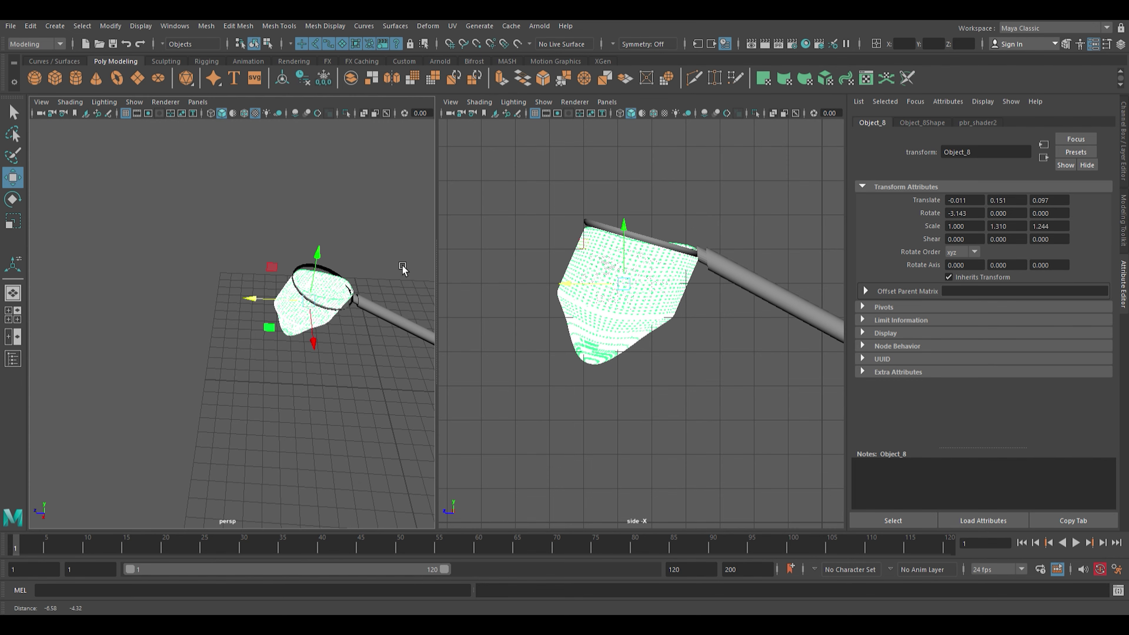
pyautogui.keyDown('alt'); pyautogui.moveTo(402, 268); pyautogui.dragTo(352, 310); pyautogui.keyUp('alt')
pyautogui.press('r')
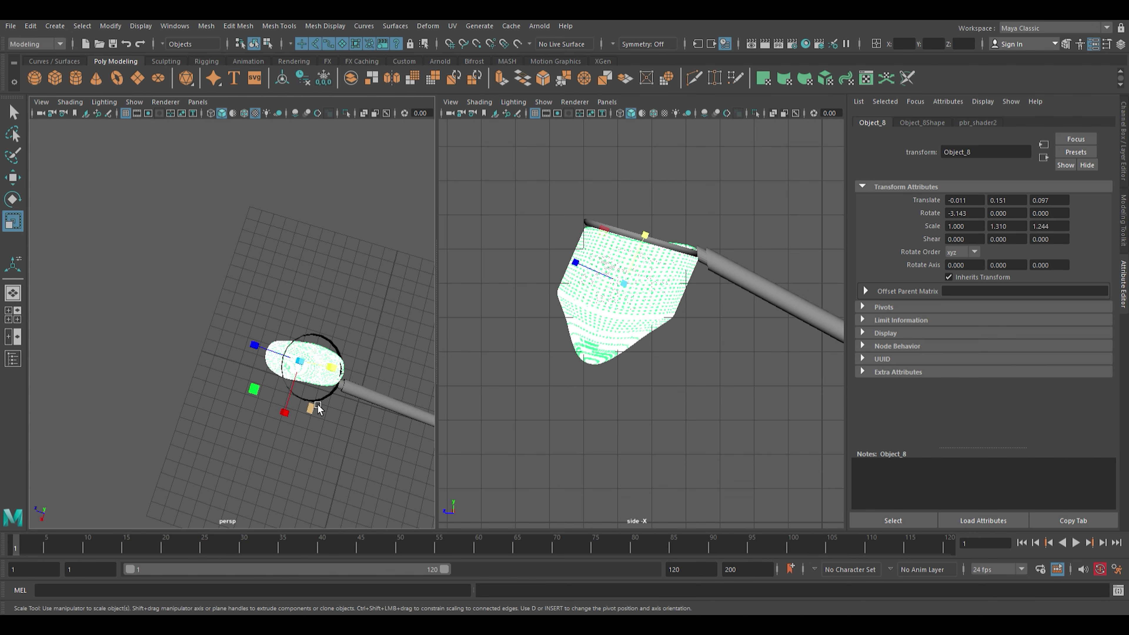
pyautogui.moveTo(317, 404); pyautogui.dragTo(299, 459)
pyautogui.press('w')
pyautogui.moveTo(298, 415); pyautogui.dragTo(298, 419)
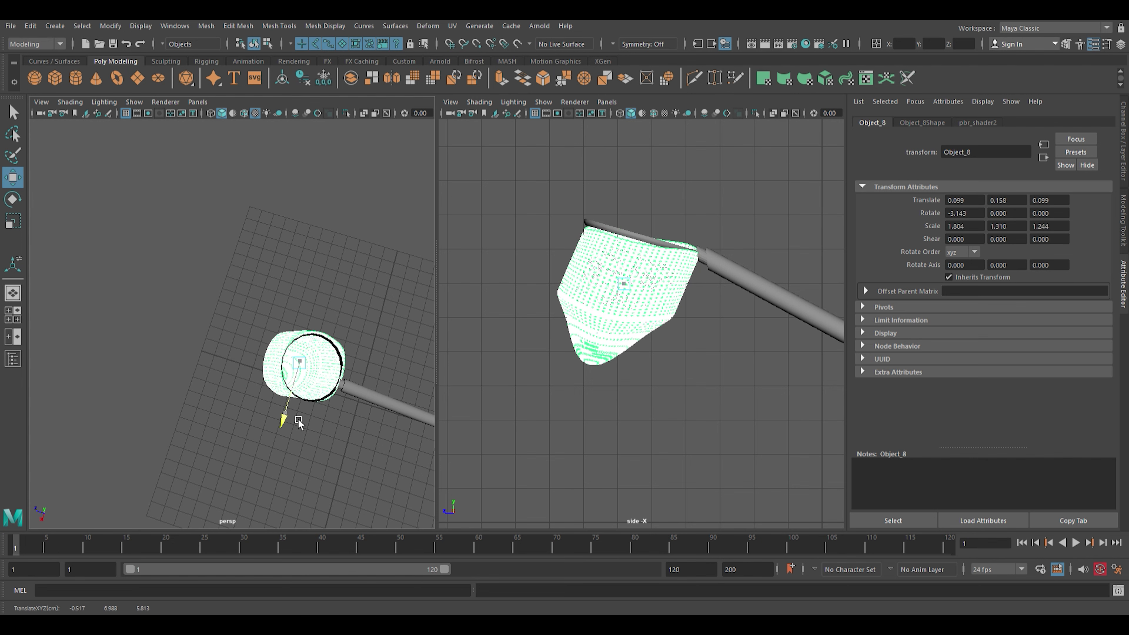
# Tilt the rim ring pSphere1 about X to -13.951
pyautogui.click(671, 249)
pyautogui.press('e')
pyautogui.moveTo(695, 222)
pyautogui.mouseDown()
pyautogui.moveTo(698, 205)
pyautogui.moveTo(654, 194)
pyautogui.mouseUp()
pyautogui.press('w')
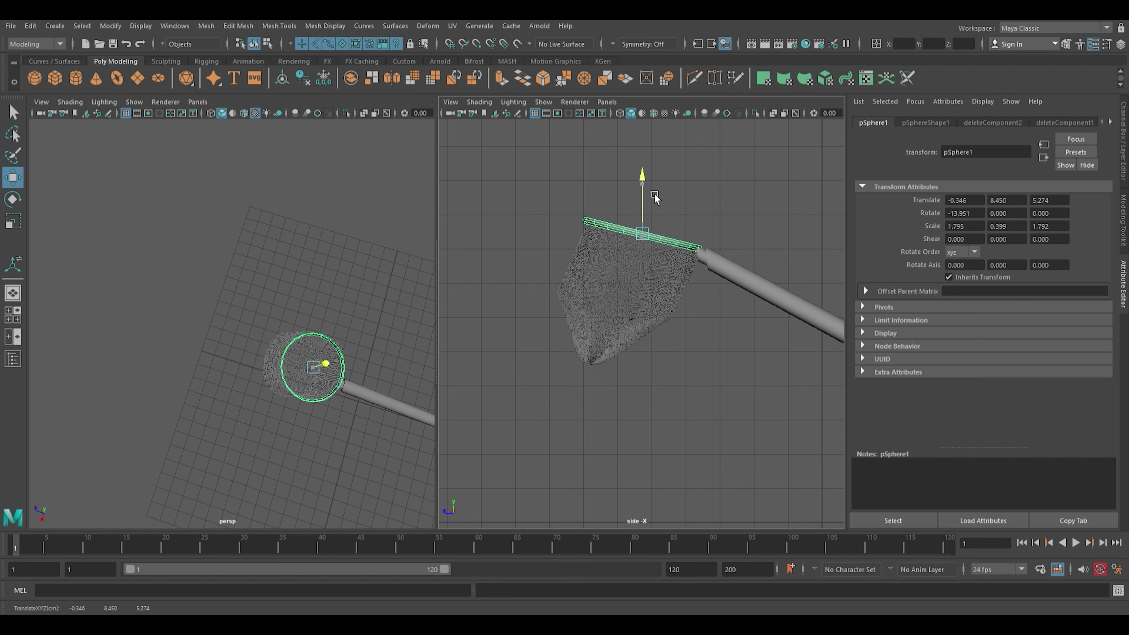
# Raise the handle pCylinder1 in Y to 4.506, then maximize and orbit the perspective view
pyautogui.click(717, 267)
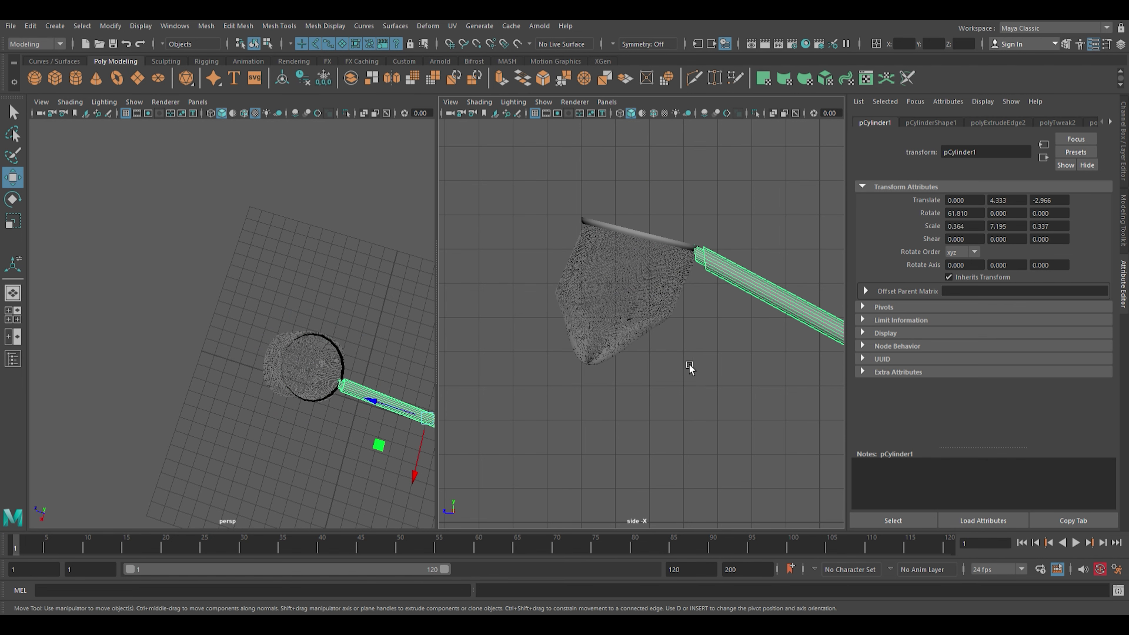
pyautogui.scroll(4, 689, 365)
pyautogui.scroll(-1, 753, 345)
pyautogui.moveTo(771, 348); pyautogui.dragTo(780, 339)
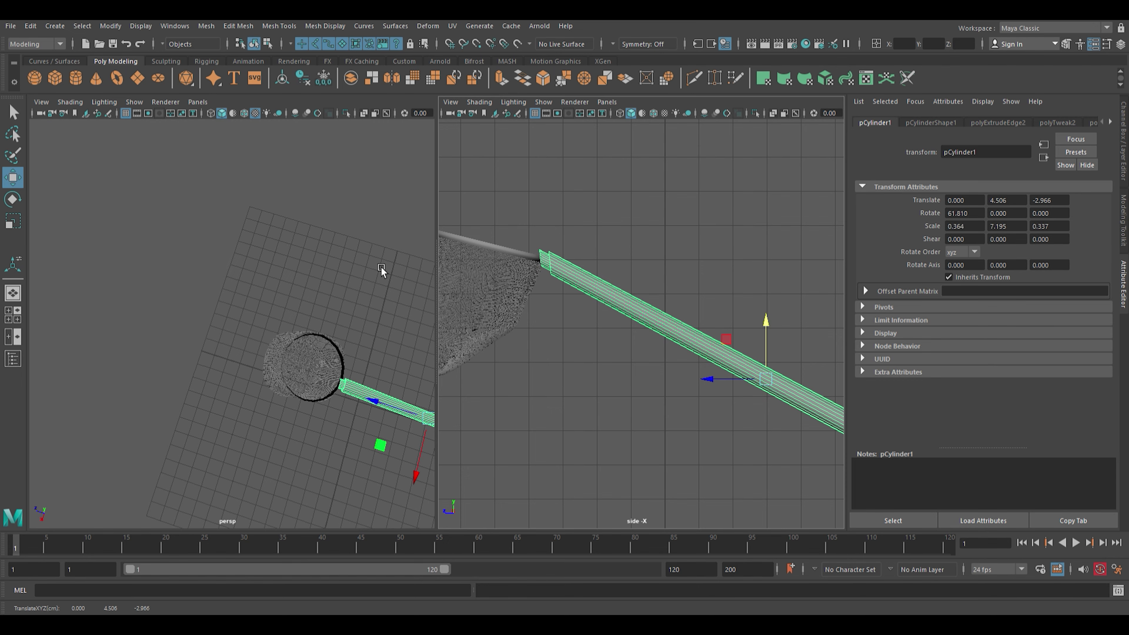
pyautogui.press('space')
pyautogui.moveTo(389, 267)
pyautogui.keyDown('alt'); pyautogui.mouseDown()
pyautogui.moveTo(512, 309)
pyautogui.moveTo(504, 250)
pyautogui.moveTo(578, 217)
pyautogui.mouseUp(); pyautogui.keyUp('alt')
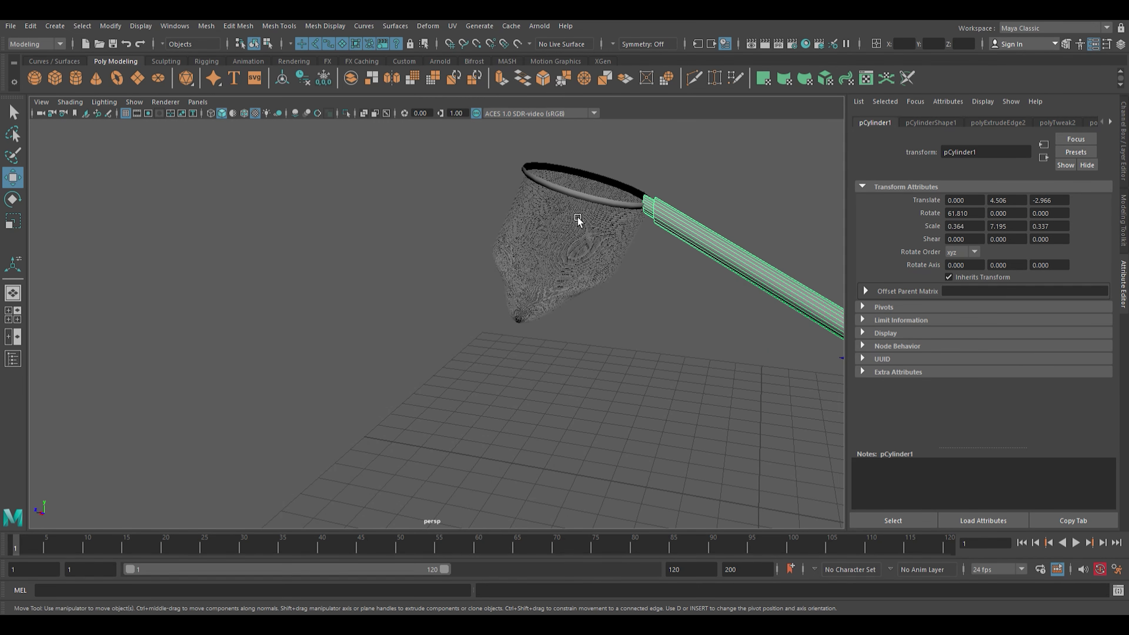
# Give the rim ring pSphere1 a new aiStandardSurface material
pyautogui.click(590, 201)
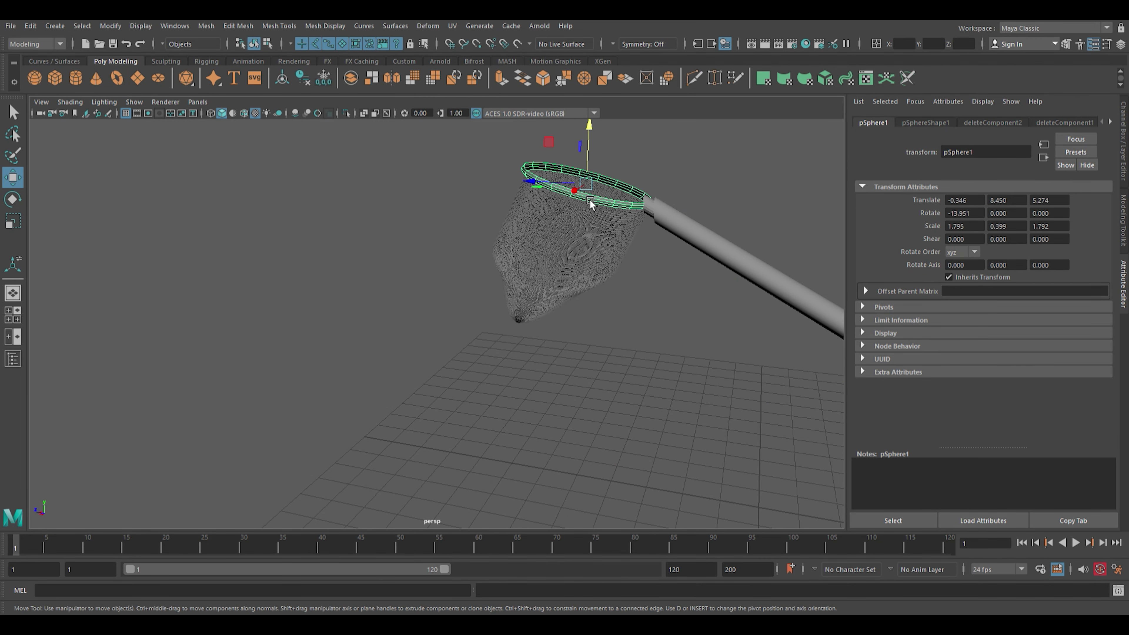
pyautogui.click(658, 212)
pyautogui.scroll(-5, 662, 305)
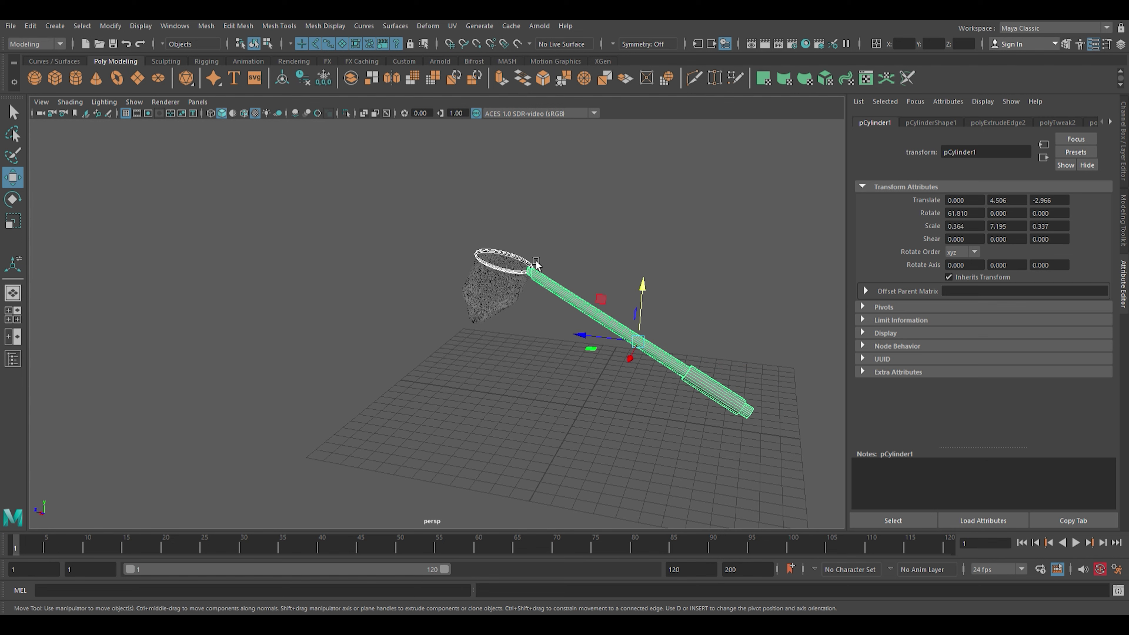
pyautogui.click(530, 276)
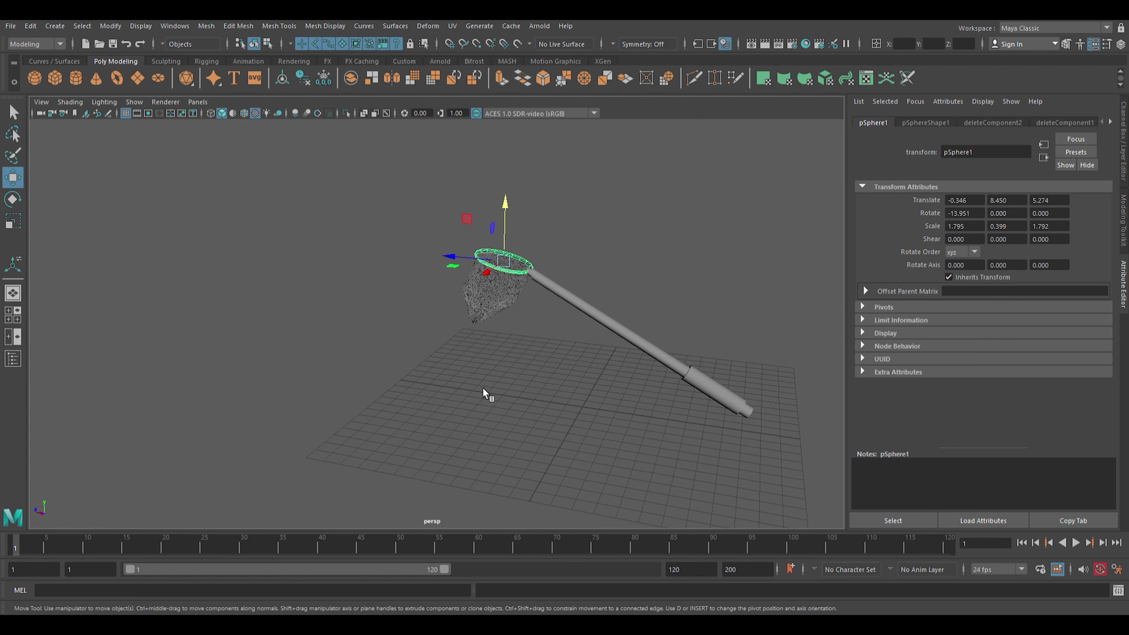
pyautogui.click(518, 472)
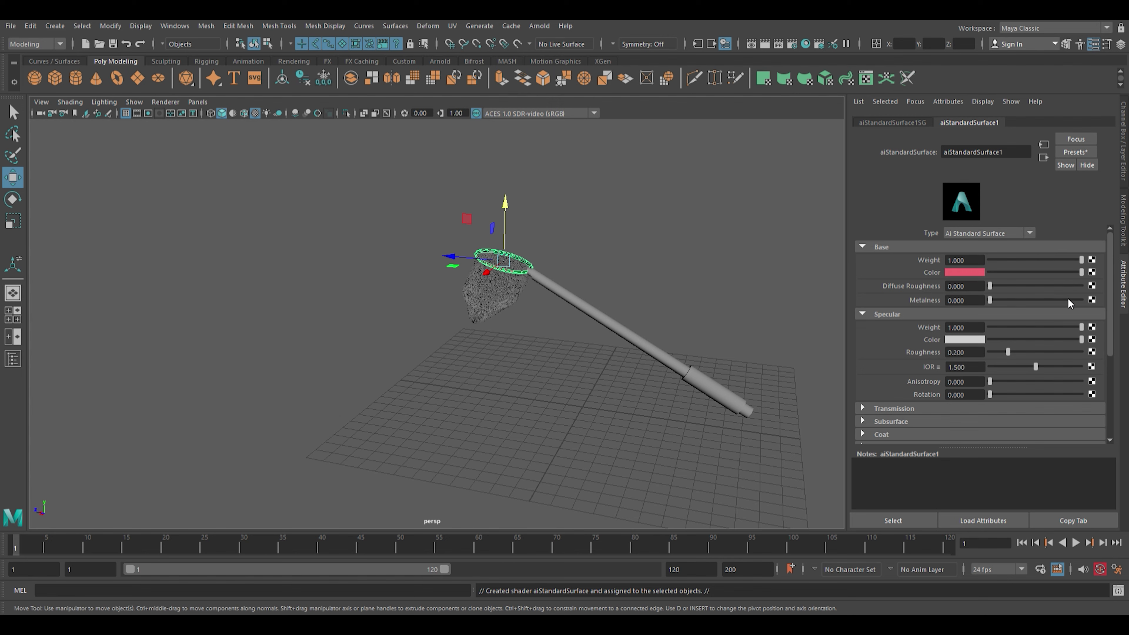
# Deselect to check the red hoop colour, then select the handle cylinder pCylinder1
pyautogui.click(683, 232)
pyautogui.scroll(2, 689, 234)
pyautogui.scroll(3, 703, 237)
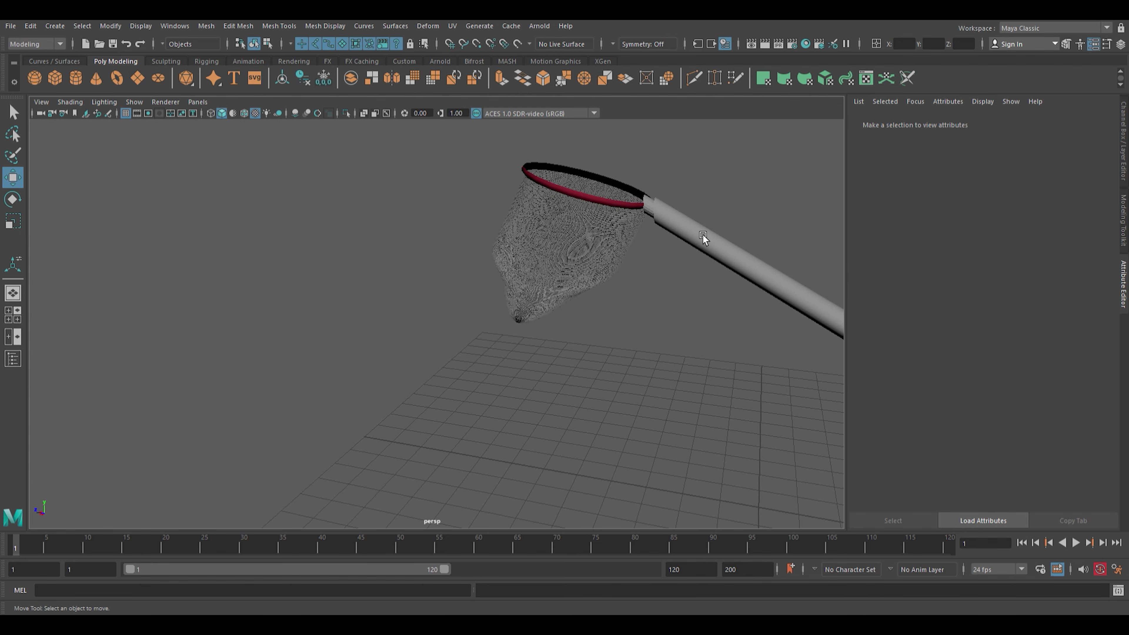
pyautogui.click(663, 215)
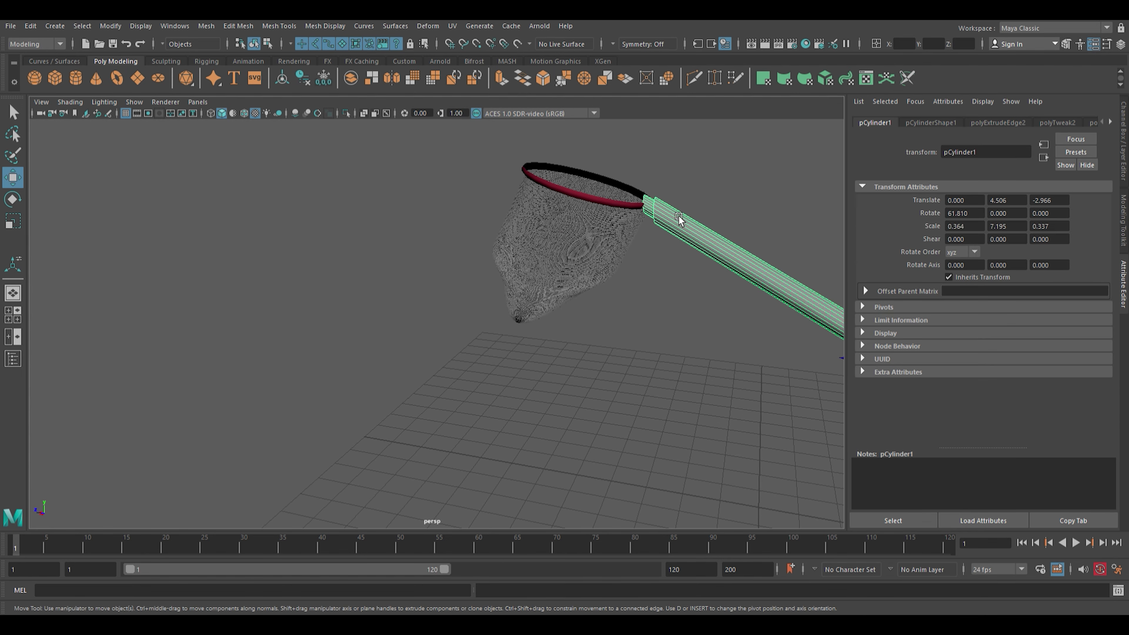
pyautogui.scroll(-3, 698, 235)
# Give the grip faces of pCylinder1 a new yellow aiStandardSurface
pyautogui.keyDown('alt'); pyautogui.moveTo(701, 424); pyautogui.dragTo(632, 412); pyautogui.keyUp('alt')
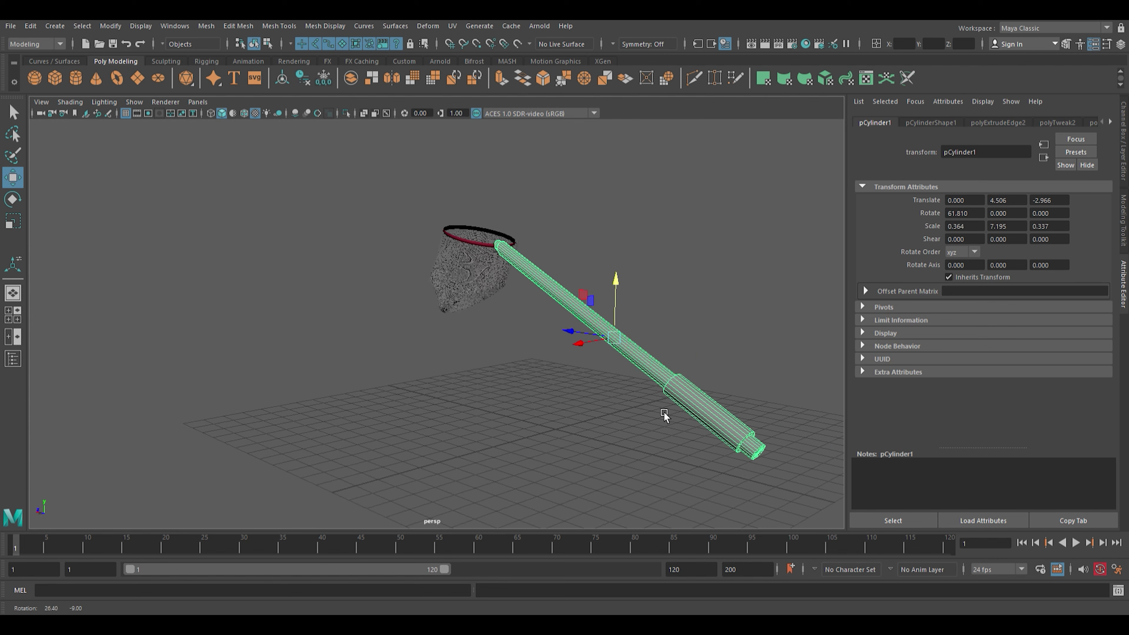
pyautogui.click(619, 384)
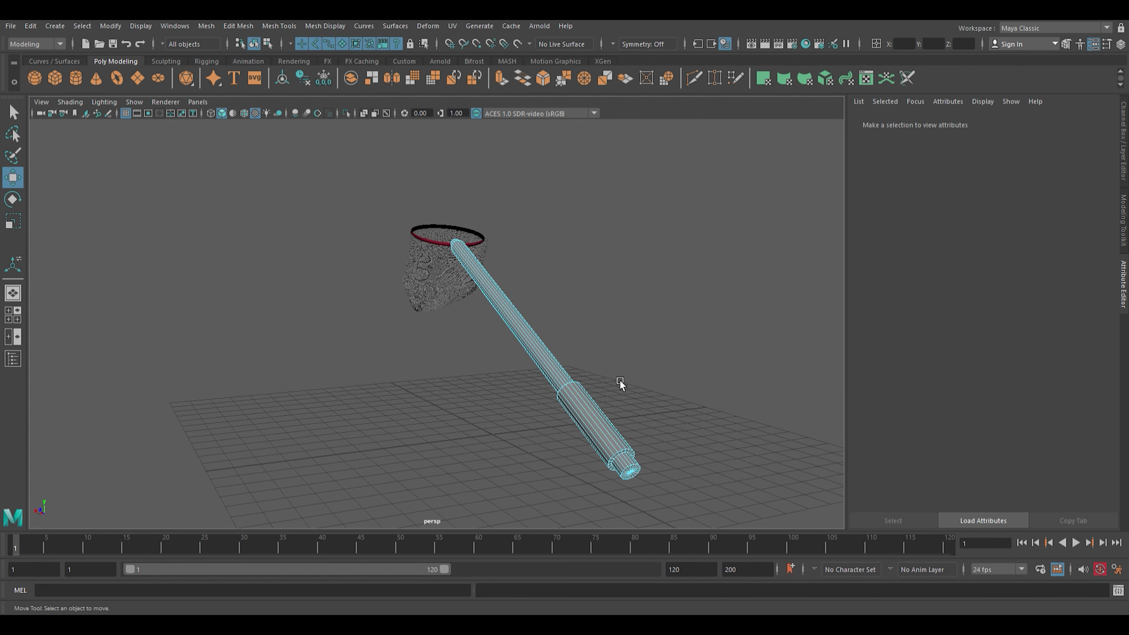
pyautogui.click(609, 432)
pyautogui.click(680, 425)
pyautogui.moveTo(680, 425)
pyautogui.keyDown('alt'); pyautogui.mouseDown()
pyautogui.moveTo(674, 442)
pyautogui.moveTo(655, 373)
pyautogui.moveTo(642, 396)
pyautogui.moveTo(642, 373)
pyautogui.moveTo(575, 435)
pyautogui.mouseUp(); pyautogui.keyUp('alt')
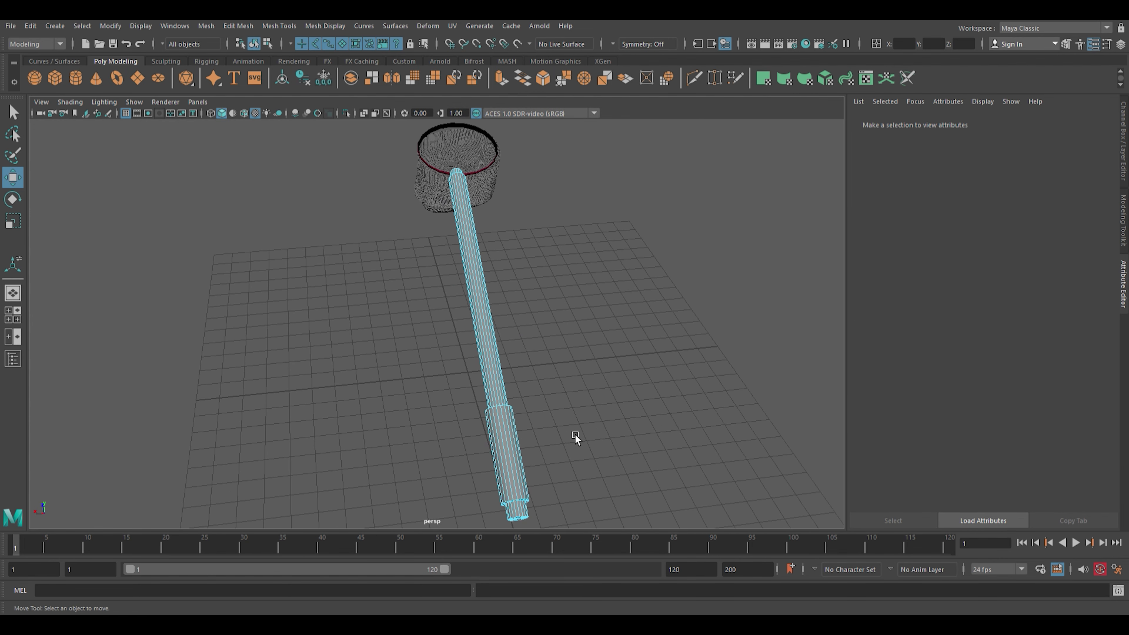
pyautogui.moveTo(485, 453)
pyautogui.mouseDown()
pyautogui.moveTo(634, 417)
pyautogui.moveTo(608, 431)
pyautogui.mouseUp()
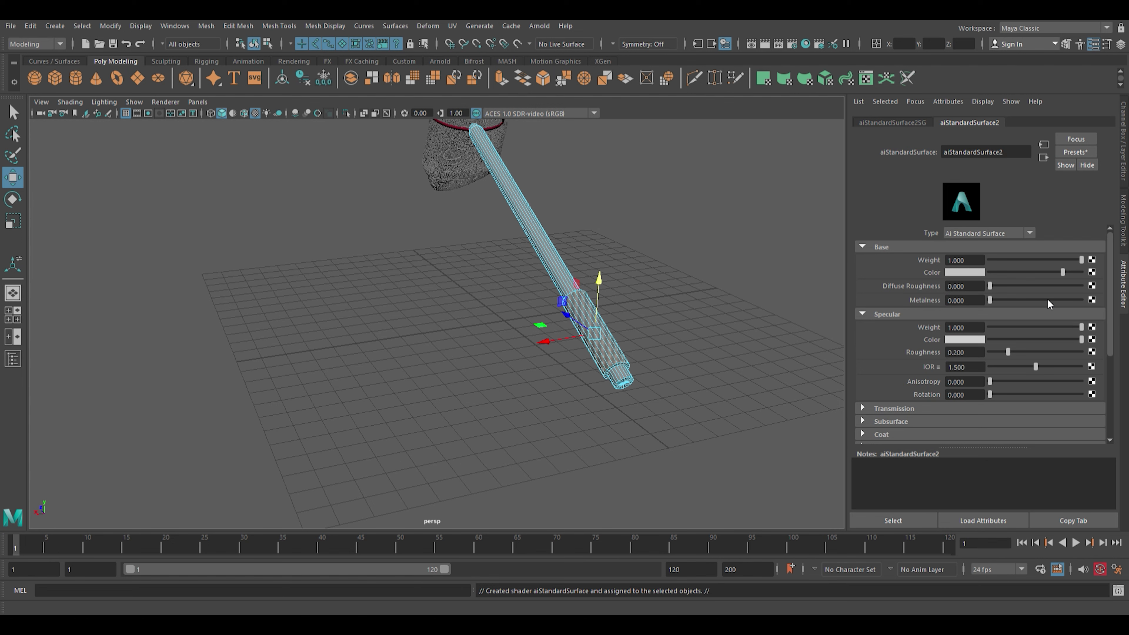
pyautogui.moveTo(1062, 272); pyautogui.dragTo(1081, 272)
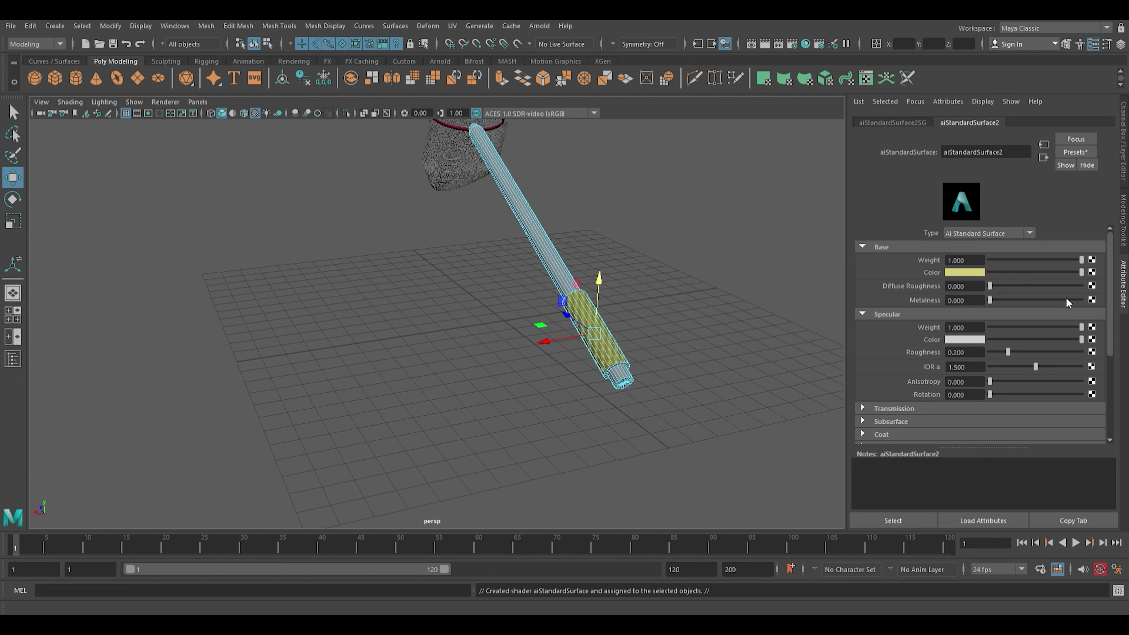
# Move the camera in closer to the net and reselect the handle cylinder
pyautogui.click(694, 267)
pyautogui.moveTo(705, 264)
pyautogui.keyDown('alt'); pyautogui.mouseDown()
pyautogui.moveTo(720, 246)
pyautogui.moveTo(719, 260)
pyautogui.mouseUp(); pyautogui.keyUp('alt')
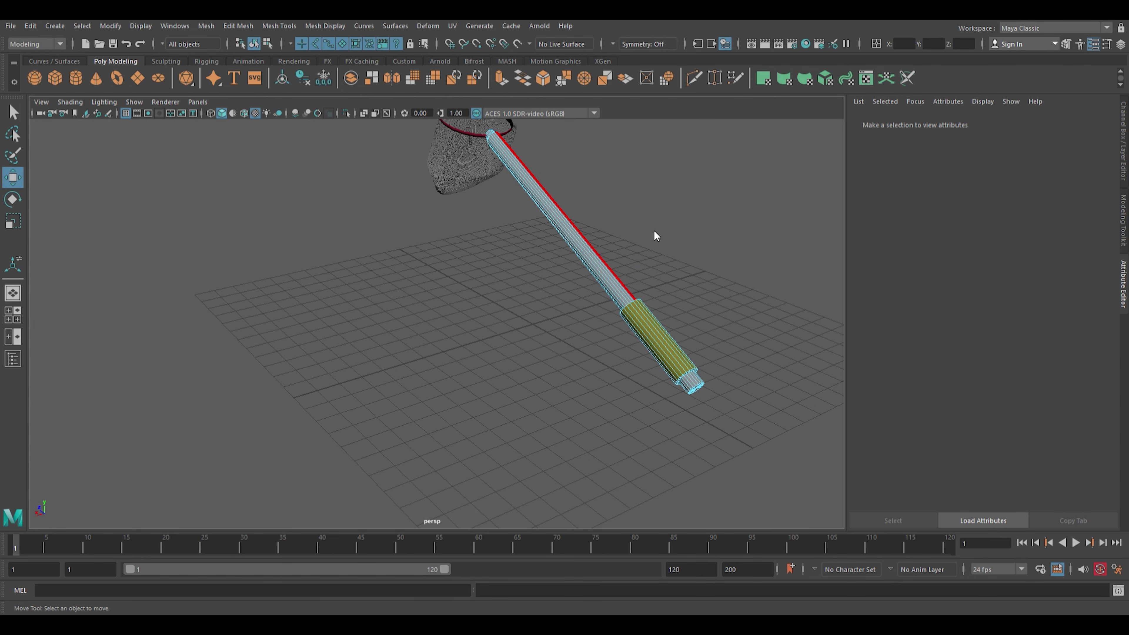
pyautogui.click(644, 251)
pyautogui.keyDown('alt'); pyautogui.moveTo(638, 265); pyautogui.dragTo(632, 287); pyautogui.keyUp('alt')
pyautogui.click(632, 287)
pyautogui.keyDown('alt'); pyautogui.moveTo(589, 248); pyautogui.dragTo(411, 343, button='right'); pyautogui.keyUp('alt')
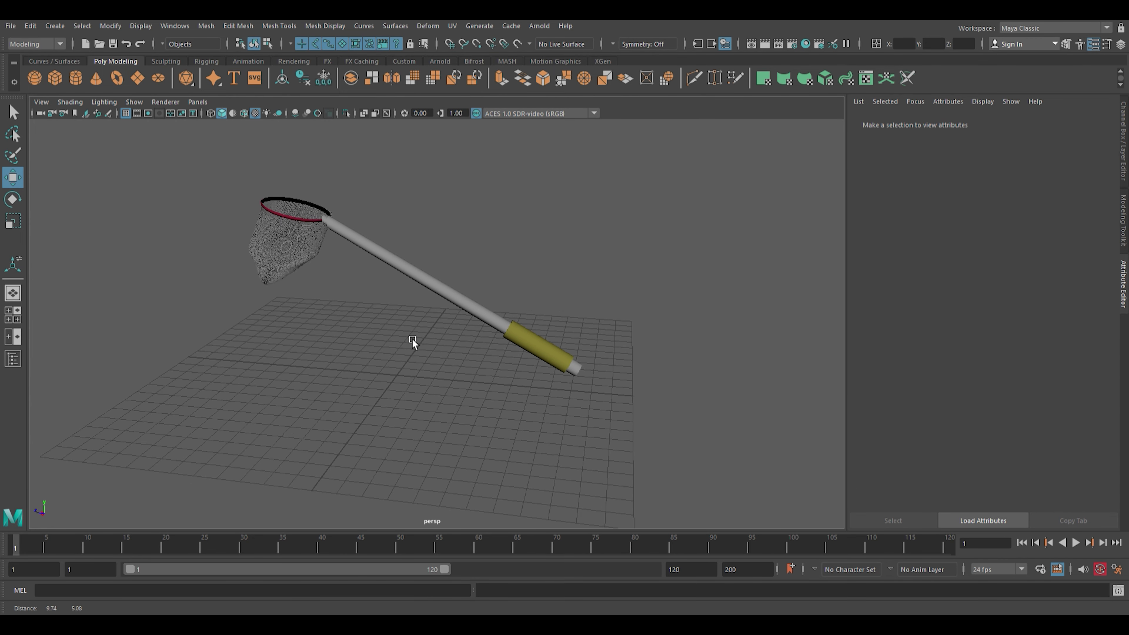
pyautogui.keyDown('alt'); pyautogui.moveTo(411, 342); pyautogui.dragTo(416, 276); pyautogui.keyUp('alt')
pyautogui.click(433, 285)
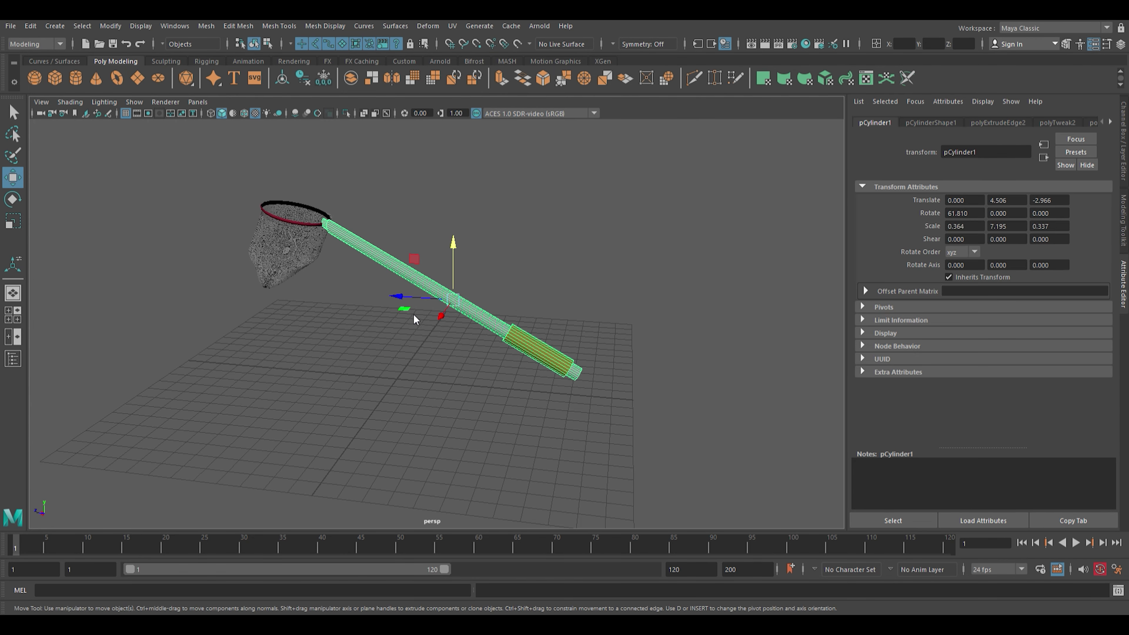
# Give the shaft faces between net and grip a new red aiStandardSurface
pyautogui.moveTo(447, 296); pyautogui.dragTo(452, 261, button='right')
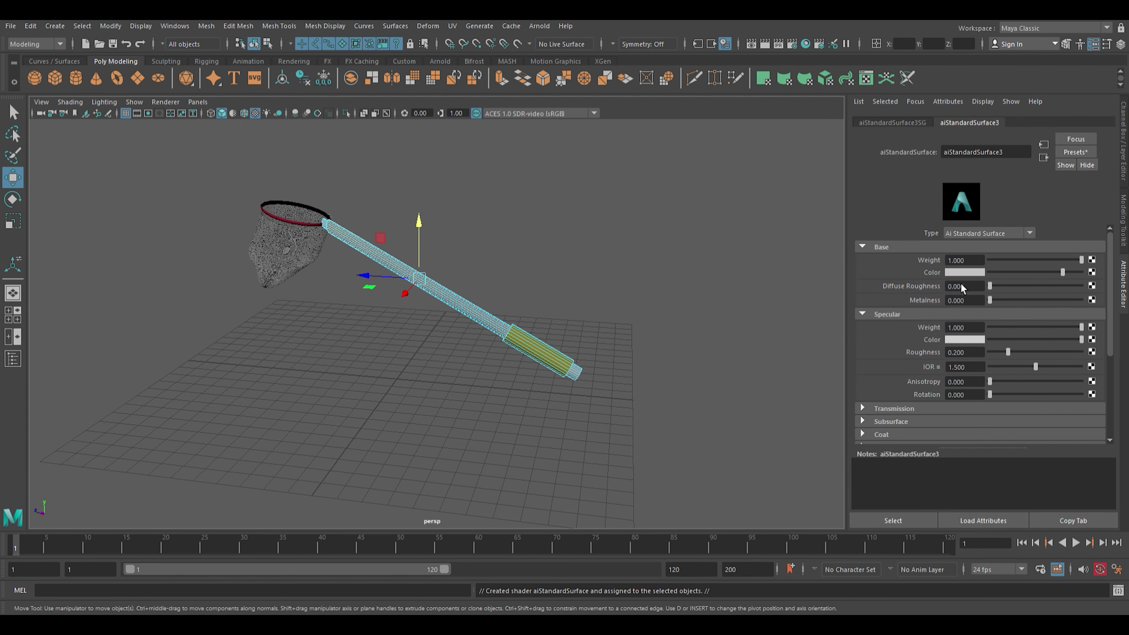
pyautogui.click(617, 240)
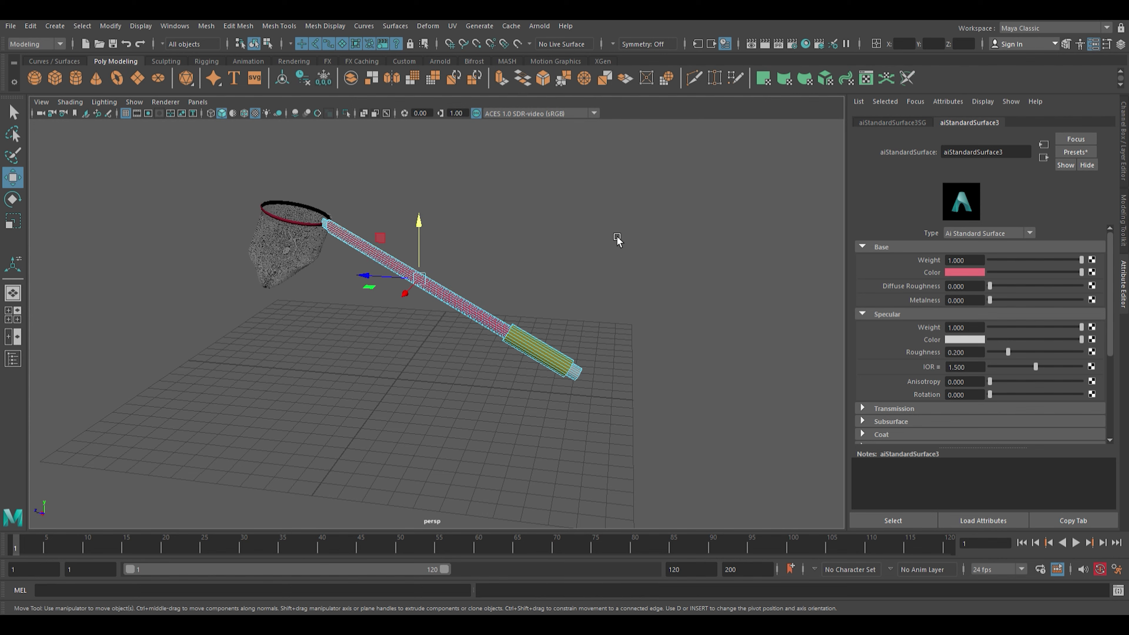
pyautogui.scroll(2, 618, 244)
# Select the faces at the handle's end and split into perspective and side views
pyautogui.moveTo(635, 369)
pyautogui.mouseDown()
pyautogui.moveTo(609, 413)
pyautogui.moveTo(624, 425)
pyautogui.mouseUp()
pyautogui.moveTo(670, 383)
pyautogui.keyDown('alt'); pyautogui.mouseDown()
pyautogui.moveTo(584, 365)
pyautogui.moveTo(555, 336)
pyautogui.mouseUp(); pyautogui.keyUp('alt')
pyautogui.press('space')
# Give the grey tip faces beyond the yellow grip a new red aiStandardSurface
pyautogui.moveTo(549, 320)
pyautogui.keyDown('alt'); pyautogui.mouseDown(button='right')
pyautogui.moveTo(584, 320)
pyautogui.moveTo(586, 351)
pyautogui.mouseUp(button='right'); pyautogui.keyUp('alt')
pyautogui.keyDown('alt'); pyautogui.moveTo(586, 351); pyautogui.dragTo(476, 277, button='middle'); pyautogui.keyUp('alt')
pyautogui.keyDown('alt'); pyautogui.moveTo(475, 277); pyautogui.dragTo(352, 285, button='right'); pyautogui.keyUp('alt')
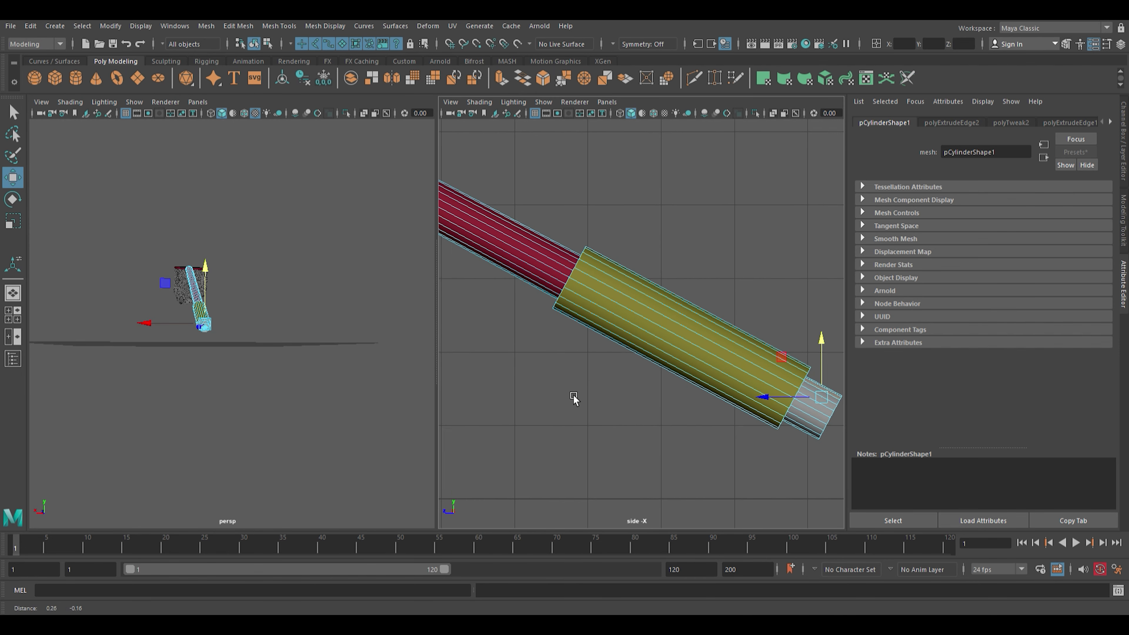
pyautogui.keyDown('alt'); pyautogui.moveTo(574, 396); pyautogui.dragTo(621, 310, button='middle'); pyautogui.keyUp('alt')
pyautogui.moveTo(701, 291)
pyautogui.mouseDown()
pyautogui.moveTo(652, 400)
pyautogui.moveTo(774, 306)
pyautogui.mouseUp()
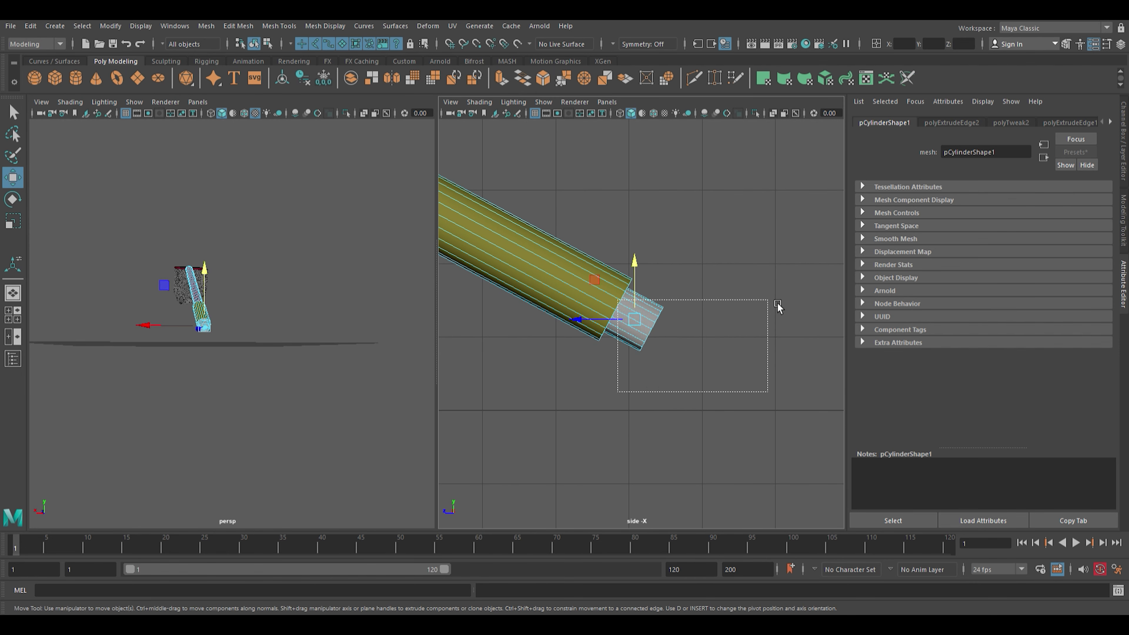
pyautogui.hotkey('ctrl', 'z')
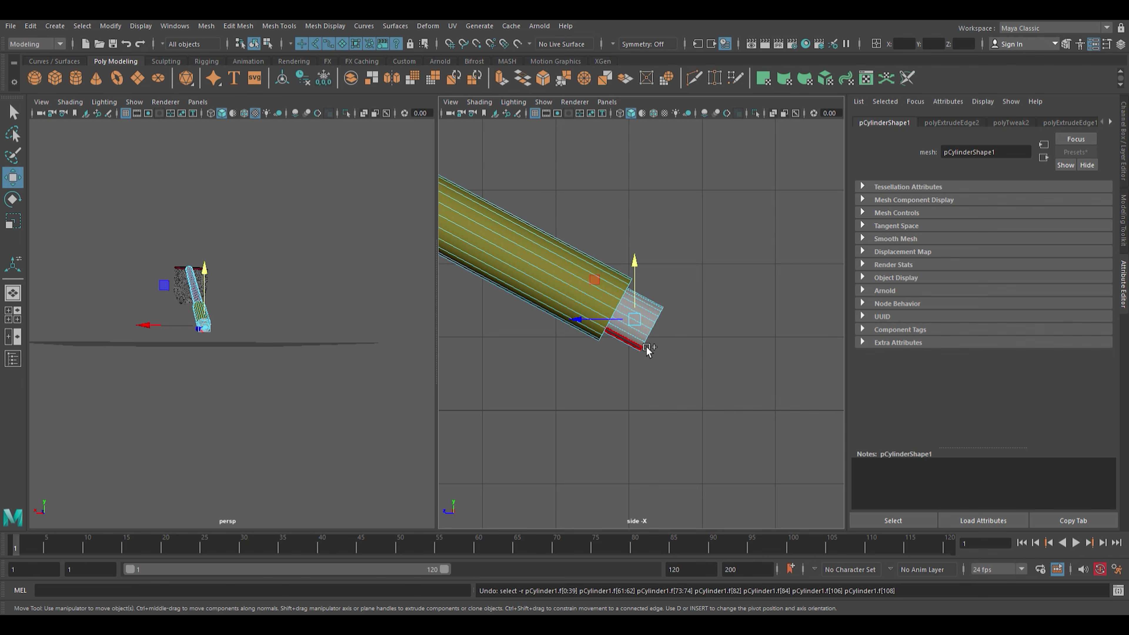
pyautogui.keyDown('ctrl'); pyautogui.keyDown('shift'); pyautogui.click(647, 350); pyautogui.keyUp('shift'); pyautogui.keyUp('ctrl')
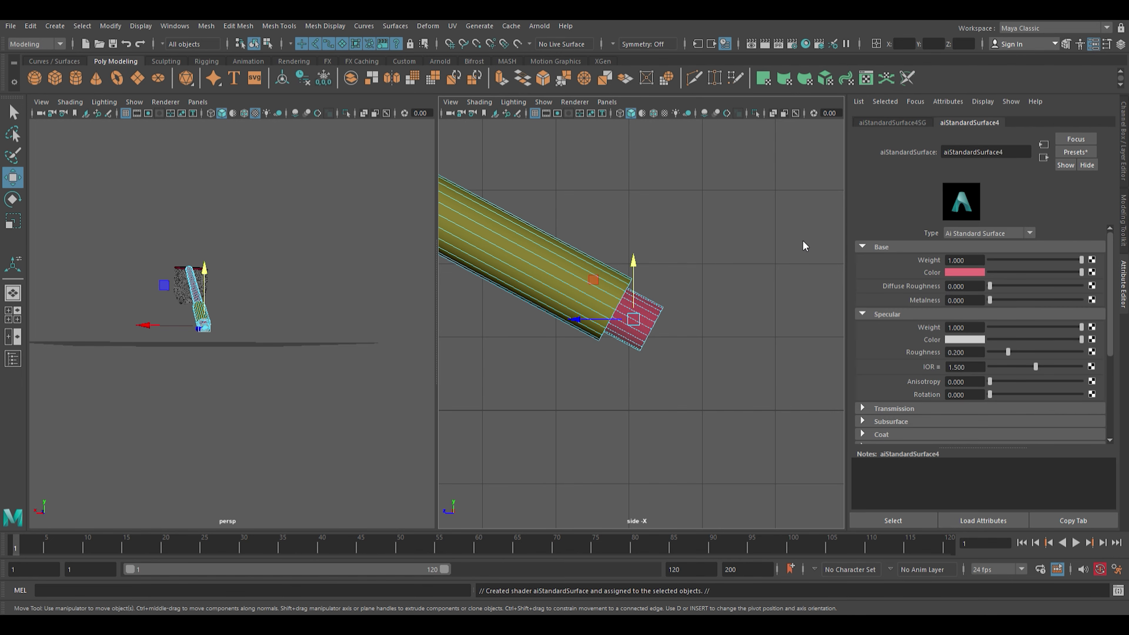
pyautogui.click(754, 224)
pyautogui.scroll(-3, 740, 202)
pyautogui.scroll(3, 692, 198)
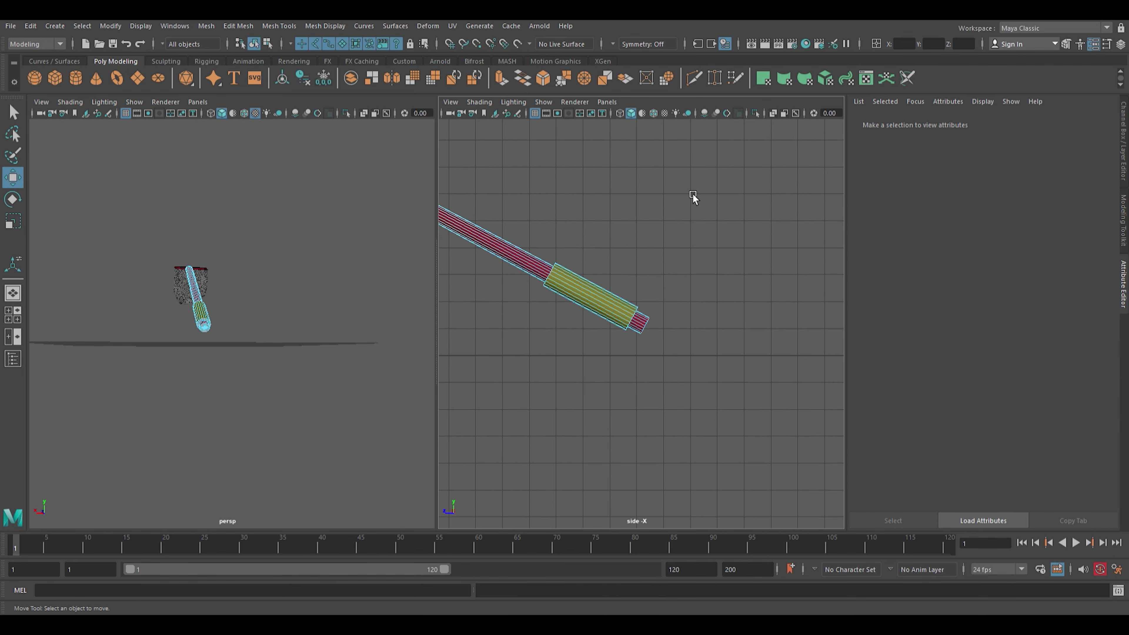
pyautogui.scroll(3, 693, 198)
# Return to a single perspective view, zoomed in on the pole's end
pyautogui.press('space')
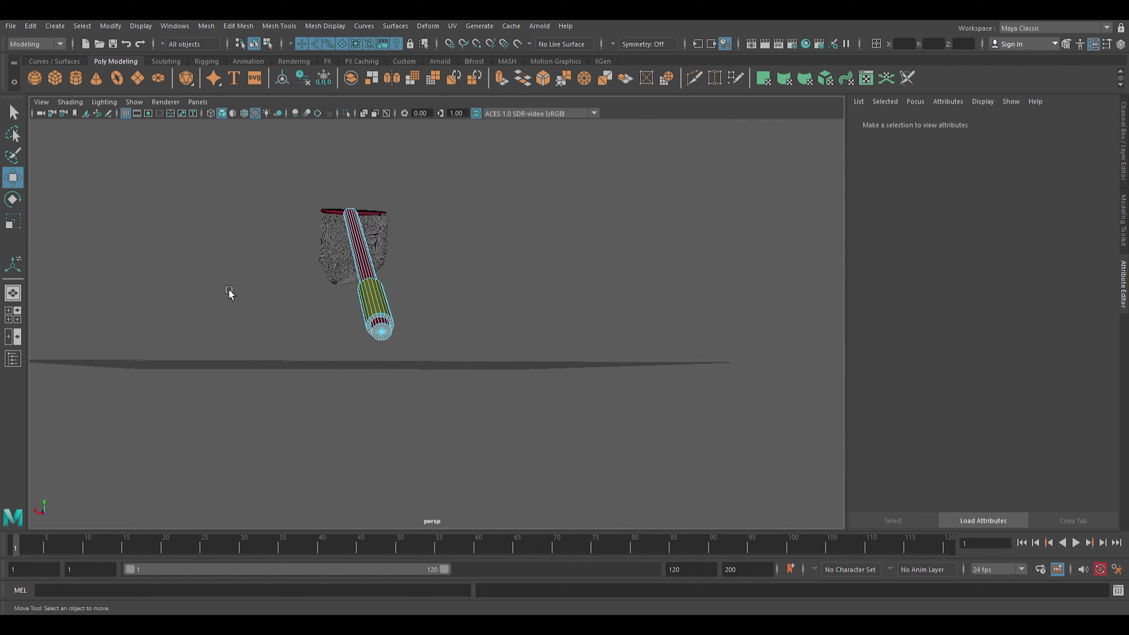
pyautogui.moveTo(228, 290)
pyautogui.keyDown('alt'); pyautogui.mouseDown()
pyautogui.moveTo(213, 286)
pyautogui.moveTo(234, 301)
pyautogui.mouseUp(); pyautogui.keyUp('alt')
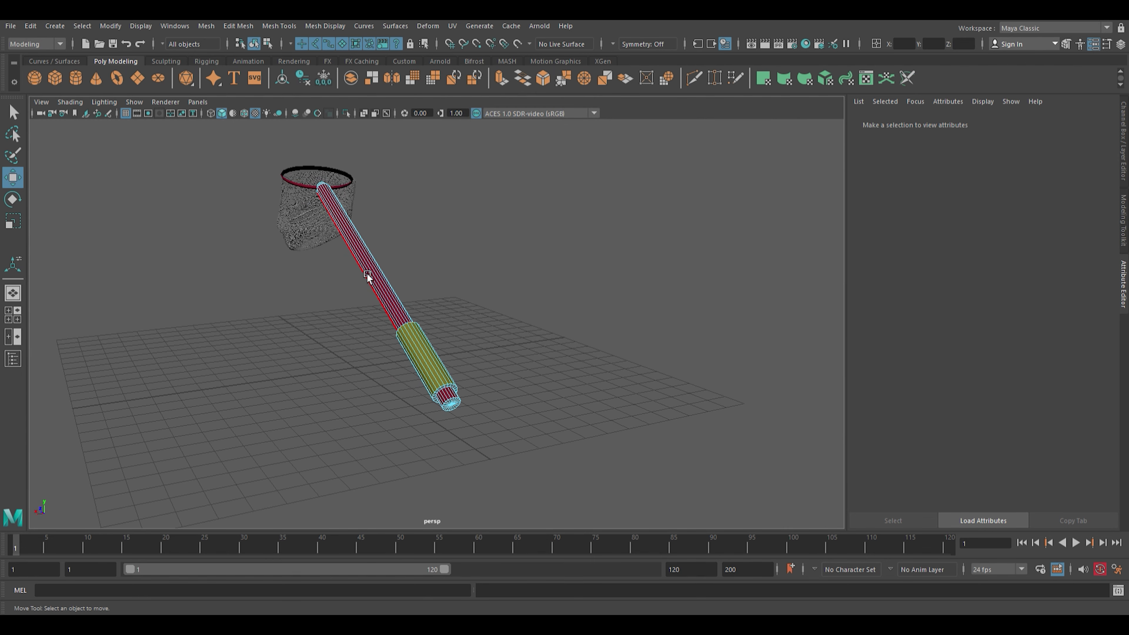
pyautogui.click(381, 264)
pyautogui.click(461, 308)
pyautogui.moveTo(460, 307)
pyautogui.keyDown('alt'); pyautogui.mouseDown()
pyautogui.moveTo(446, 315)
pyautogui.moveTo(443, 292)
pyautogui.moveTo(417, 301)
pyautogui.mouseUp(); pyautogui.keyUp('alt')
pyautogui.click(339, 329)
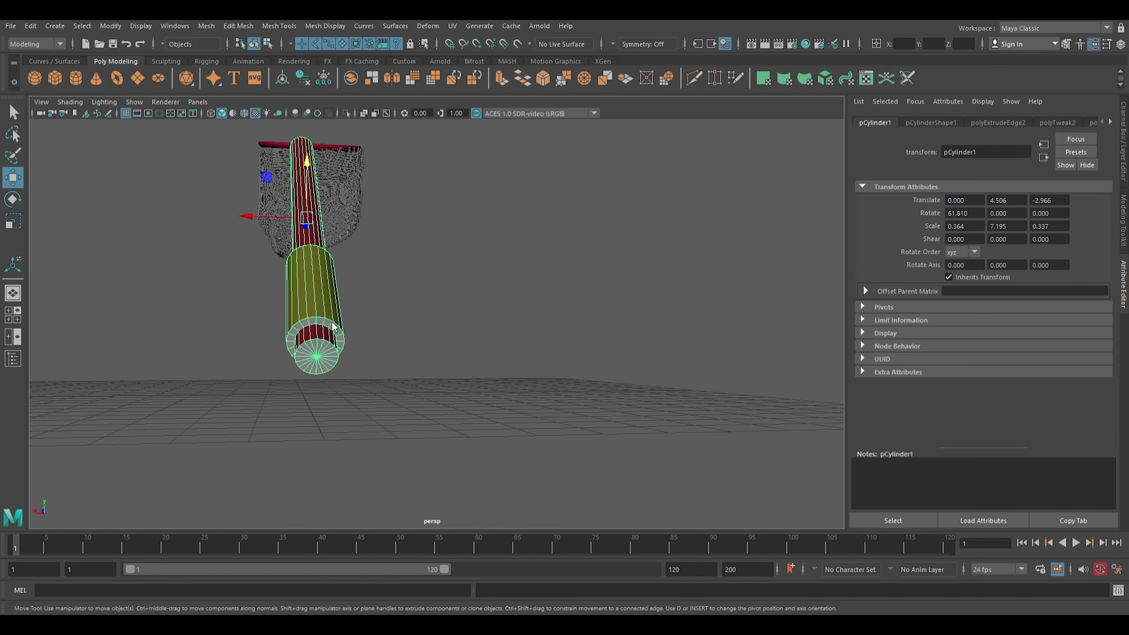
pyautogui.click(334, 339)
pyautogui.click(337, 329)
pyautogui.click(366, 340)
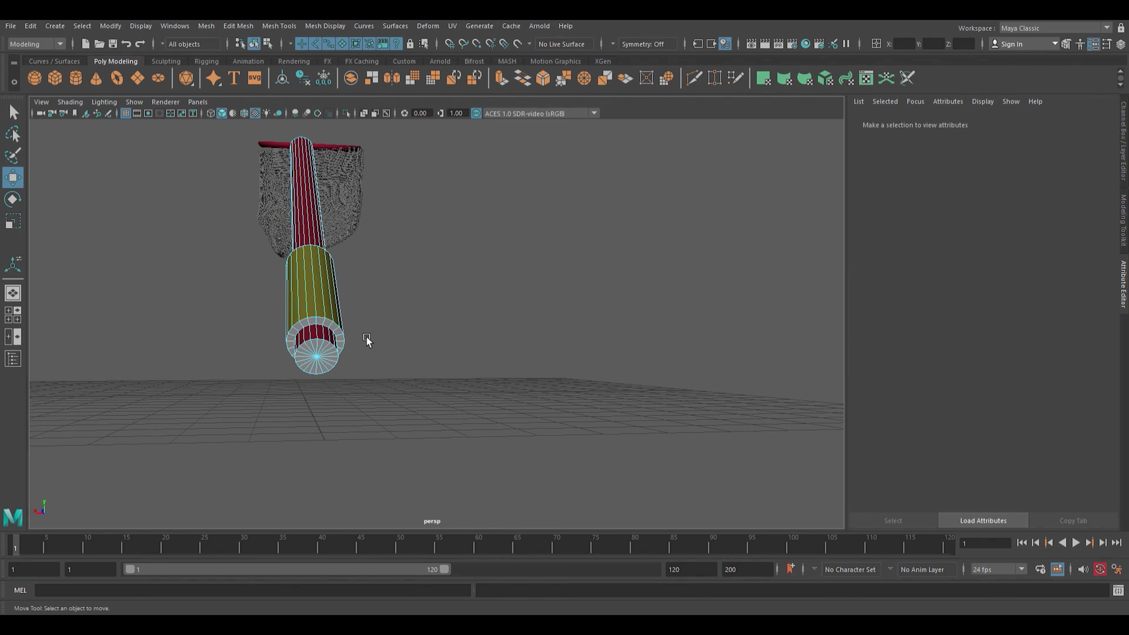
pyautogui.moveTo(366, 340)
pyautogui.keyDown('alt'); pyautogui.mouseDown()
pyautogui.moveTo(371, 324)
pyautogui.moveTo(455, 332)
pyautogui.moveTo(438, 347)
pyautogui.mouseUp(); pyautogui.keyUp('alt')
# Colour the front ring of faces at the pole's end yellow
pyautogui.click(421, 346)
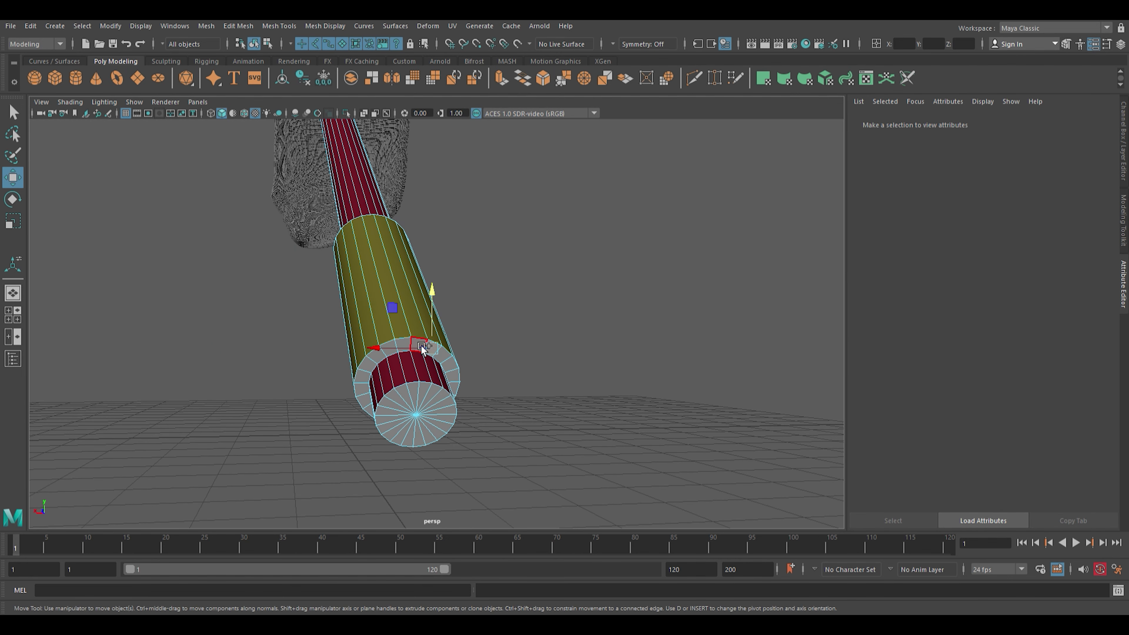
pyautogui.doubleClick(421, 346)
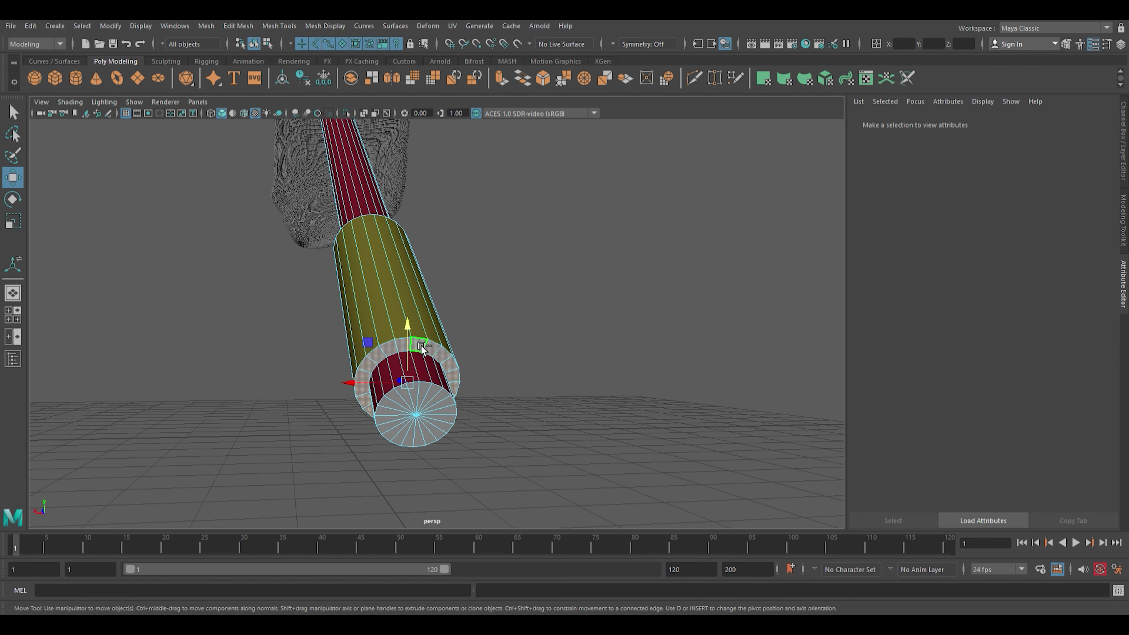
pyautogui.keyDown('shift'); pyautogui.doubleClick(437, 397); pyautogui.keyUp('shift')
pyautogui.hotkey('ctrl', 'z')
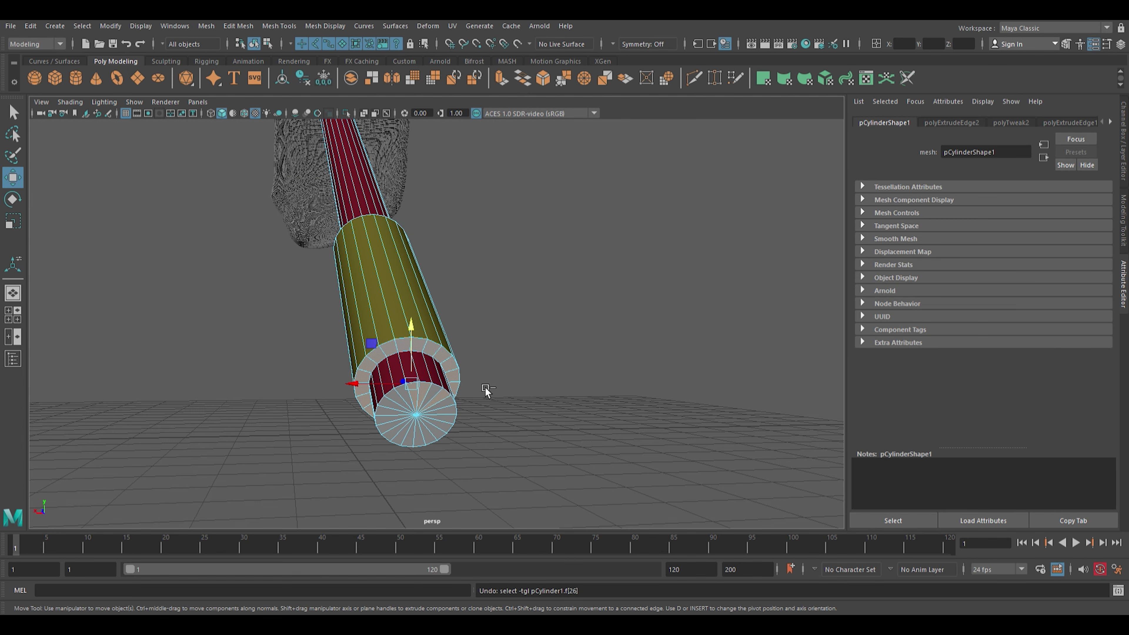
pyautogui.hotkey('ctrl', 'z')
pyautogui.hotkey('ctrl', 'z')
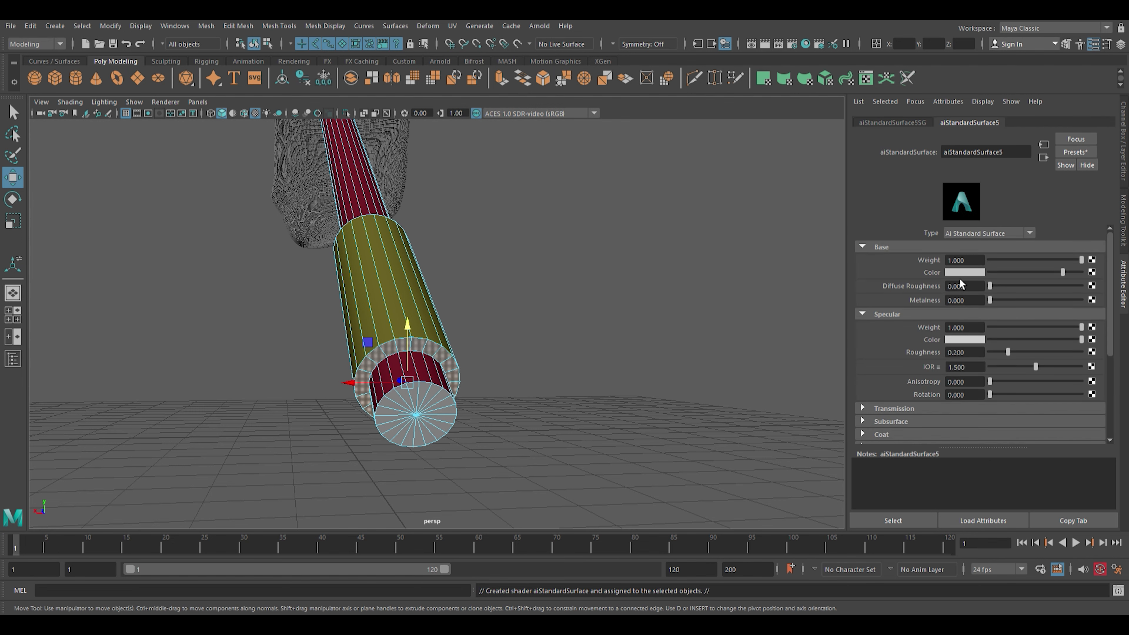
pyautogui.click(551, 415)
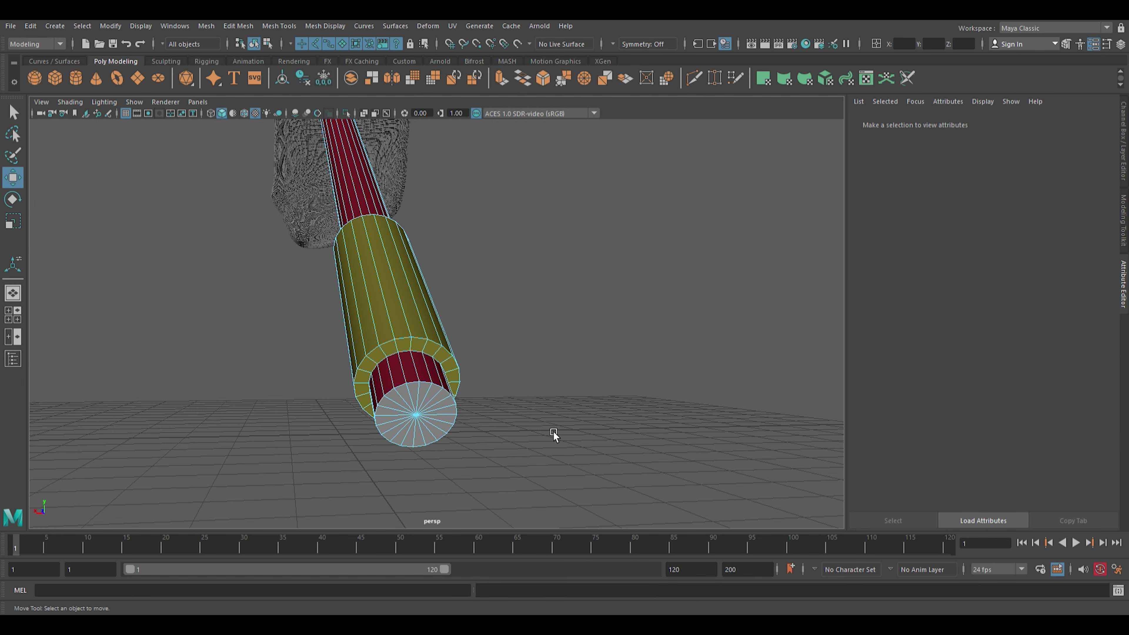
# Give the end cap triangles their own red aiStandardSurface, then deselect
pyautogui.click(439, 415)
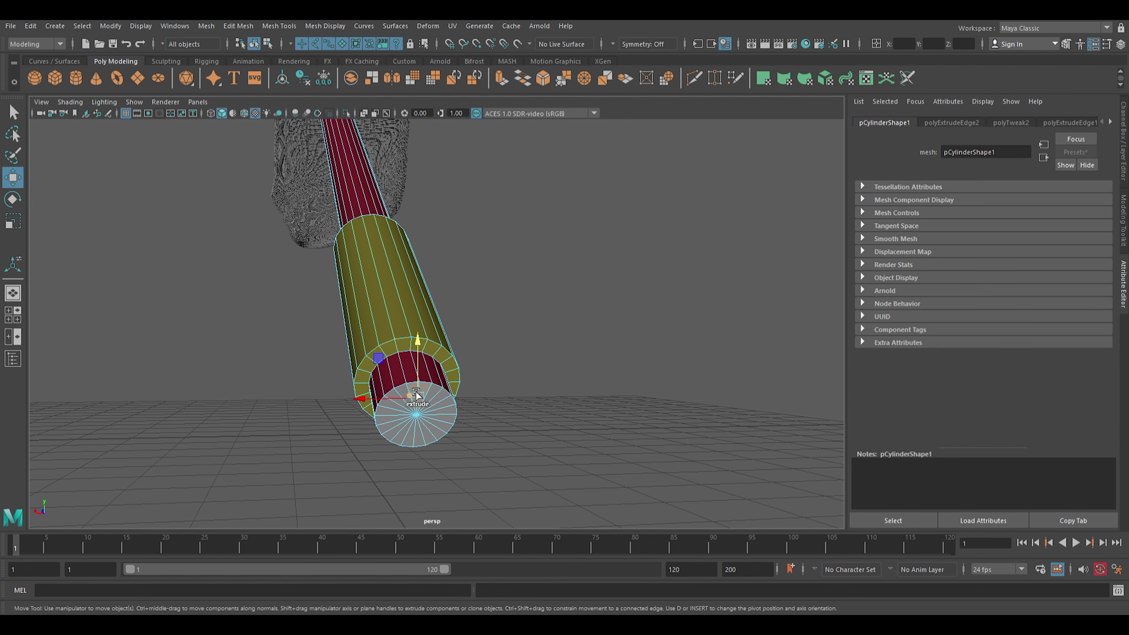
pyautogui.keyDown('shift'); pyautogui.moveTo(416, 393); pyautogui.dragTo(404, 412); pyautogui.keyUp('shift')
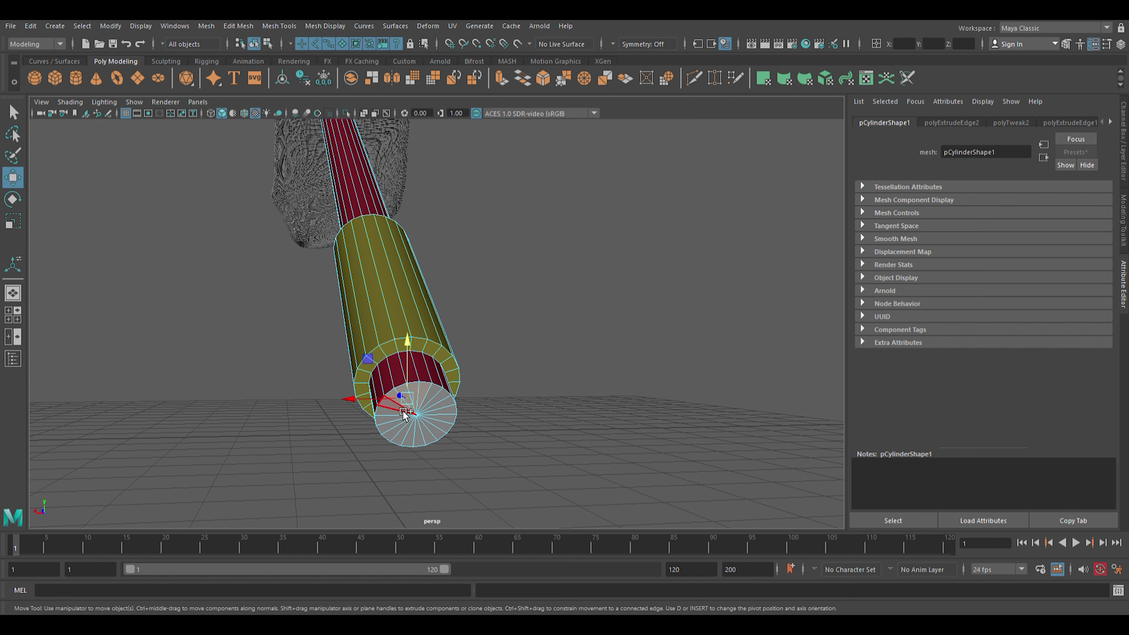
pyautogui.keyDown('shift'); pyautogui.click(410, 438); pyautogui.keyUp('shift')
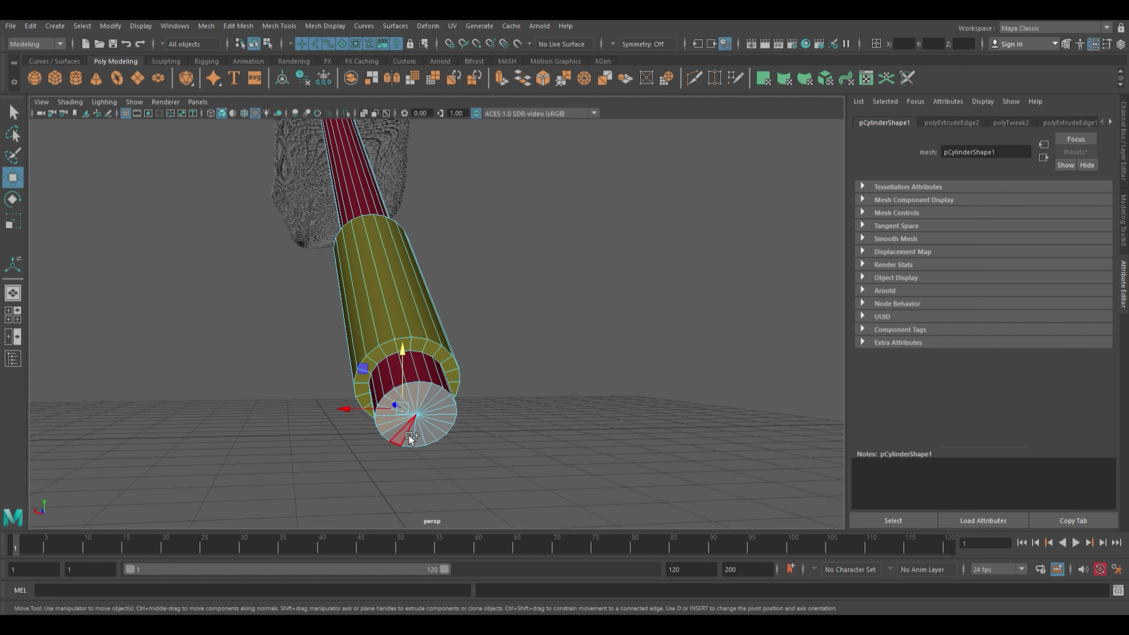
pyautogui.keyDown('shift'); pyautogui.click(446, 445); pyautogui.keyUp('shift')
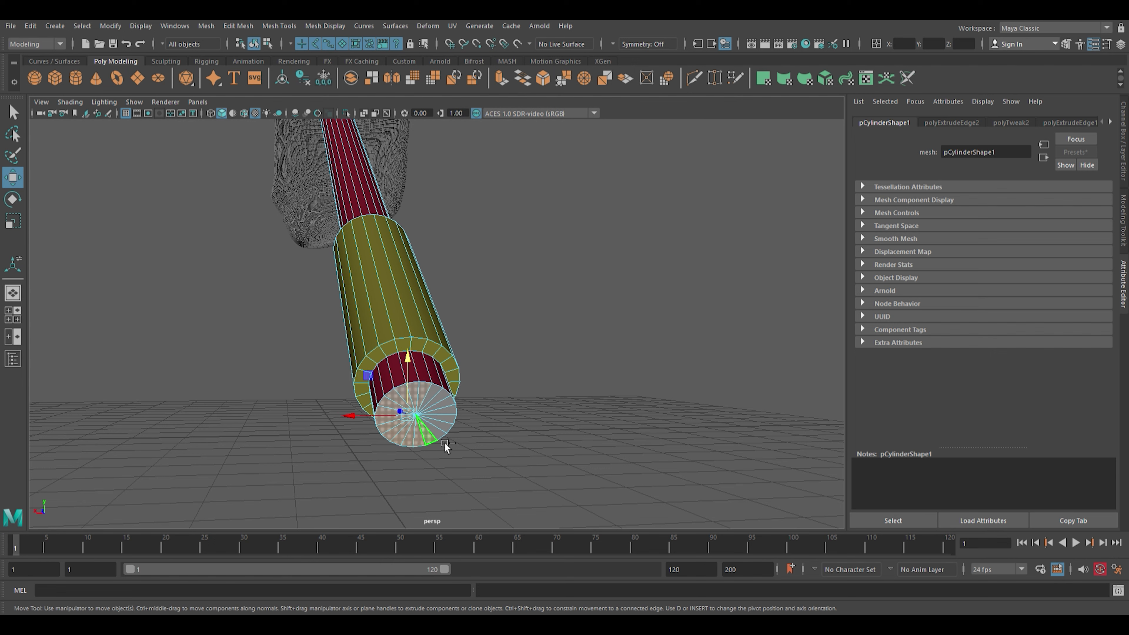
pyautogui.keyDown('shift'); pyautogui.click(459, 438); pyautogui.keyUp('shift')
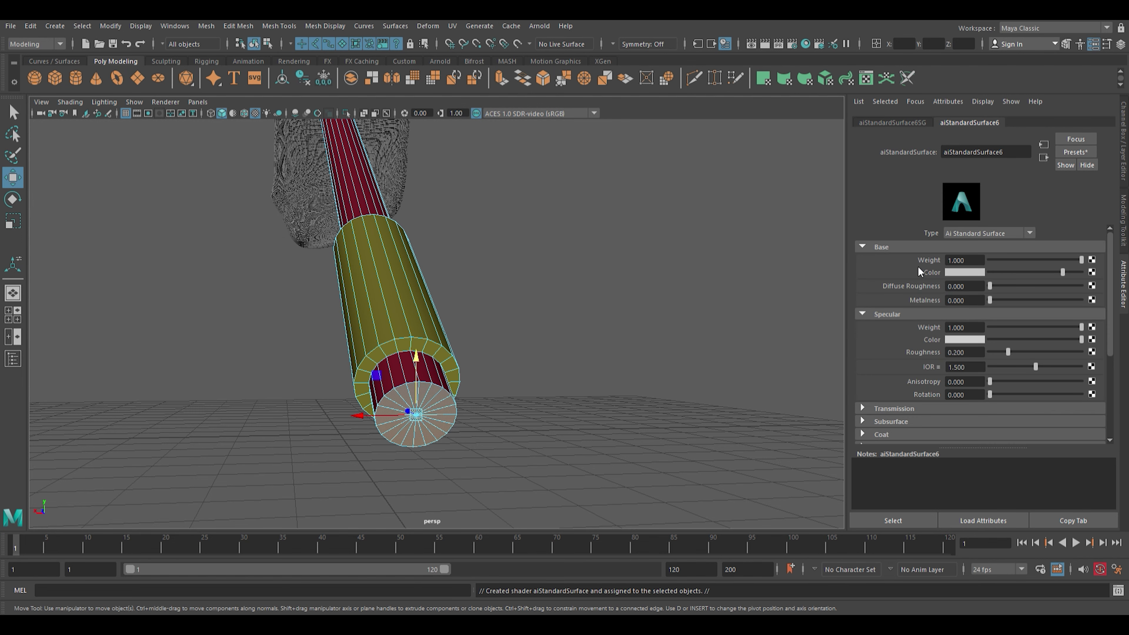
pyautogui.click(593, 346)
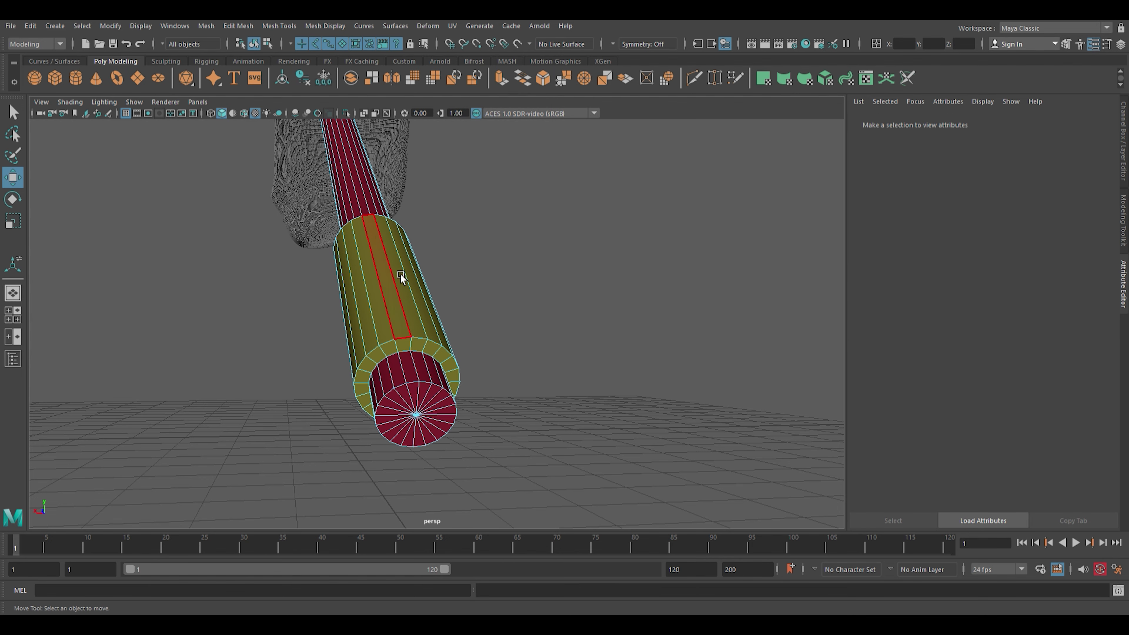
# Bring the pole's junction with the rim into view, then frame the whole net and pole
pyautogui.moveTo(430, 247)
pyautogui.mouseDown()
pyautogui.moveTo(534, 349)
pyautogui.moveTo(576, 384)
pyautogui.moveTo(599, 386)
pyautogui.mouseUp()
pyautogui.click(552, 375)
pyautogui.moveTo(599, 385)
pyautogui.keyDown('alt'); pyautogui.mouseDown(button='right')
pyautogui.moveTo(529, 340)
pyautogui.moveTo(499, 437)
pyautogui.mouseUp(button='right'); pyautogui.keyUp('alt')
pyautogui.keyDown('alt'); pyautogui.moveTo(499, 438); pyautogui.dragTo(390, 328); pyautogui.keyUp('alt')
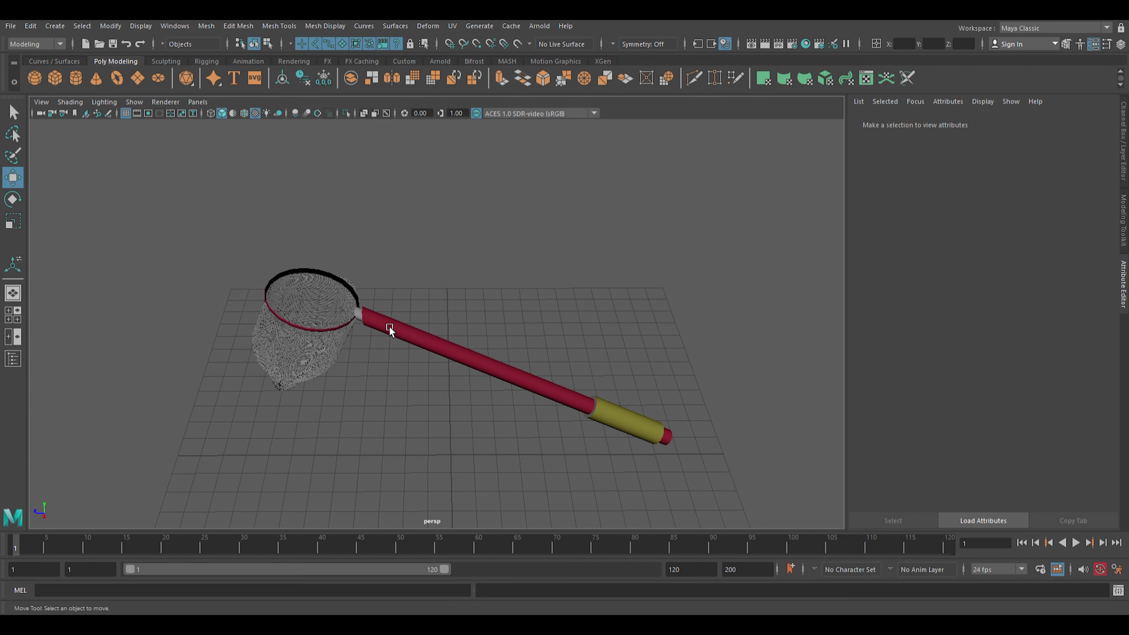
pyautogui.click(371, 318)
pyautogui.moveTo(370, 319)
pyautogui.keyDown('alt'); pyautogui.mouseDown(button='right')
pyautogui.moveTo(401, 327)
pyautogui.moveTo(338, 250)
pyautogui.mouseUp(button='right'); pyautogui.keyUp('alt')
pyautogui.keyDown('alt'); pyautogui.moveTo(337, 250); pyautogui.dragTo(589, 287); pyautogui.keyUp('alt')
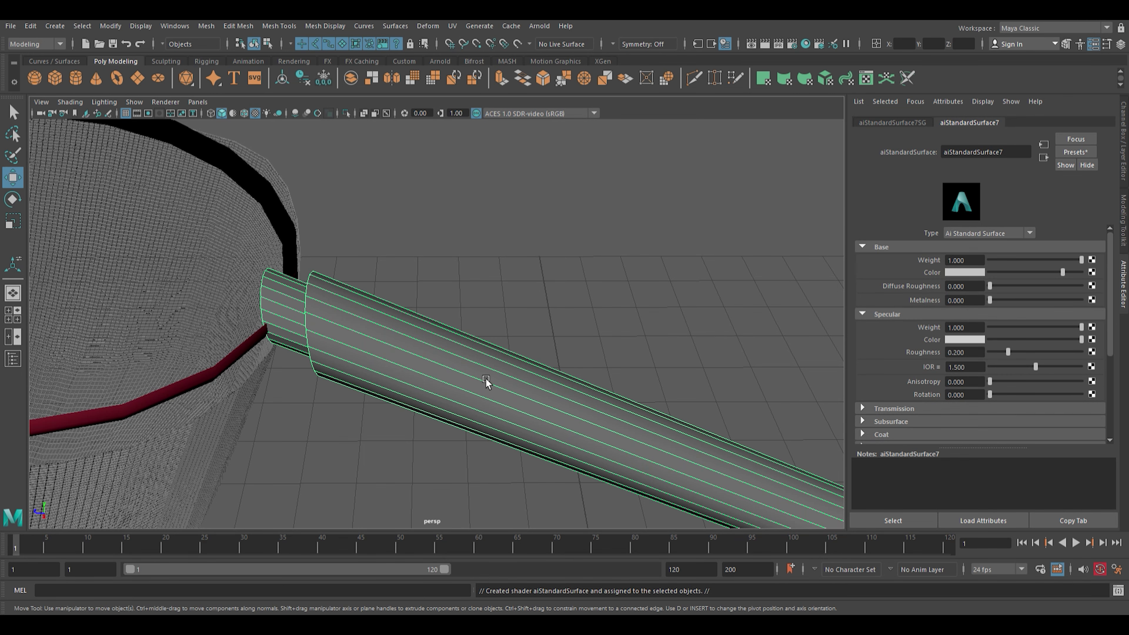
pyautogui.press('a')
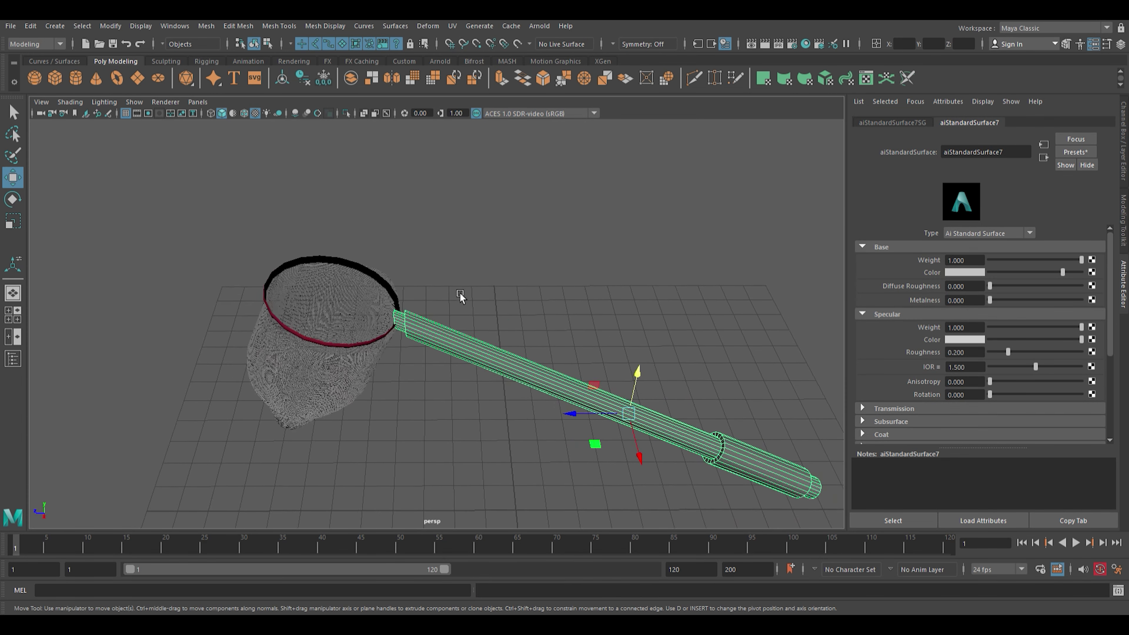
# Undo the grey pole shader and give the short collar faces a yellow aiStandardSurface
pyautogui.hotkey('ctrl', 'z')
pyautogui.scroll(5, 368, 315)
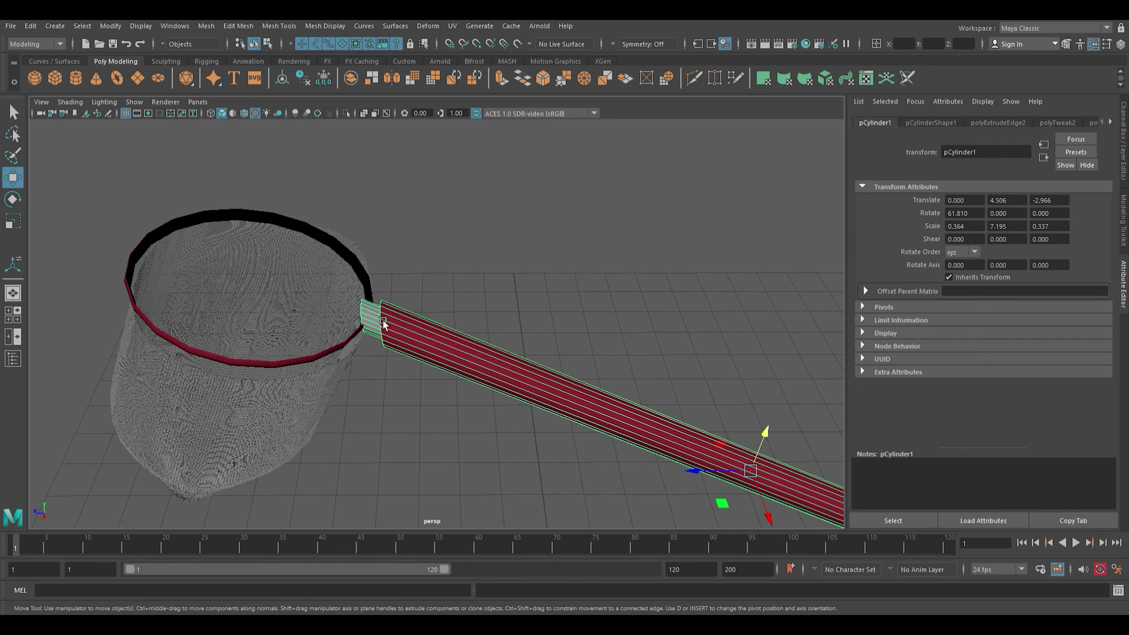
pyautogui.hotkey('ctrl', 'z')
pyautogui.scroll(4, 374, 334)
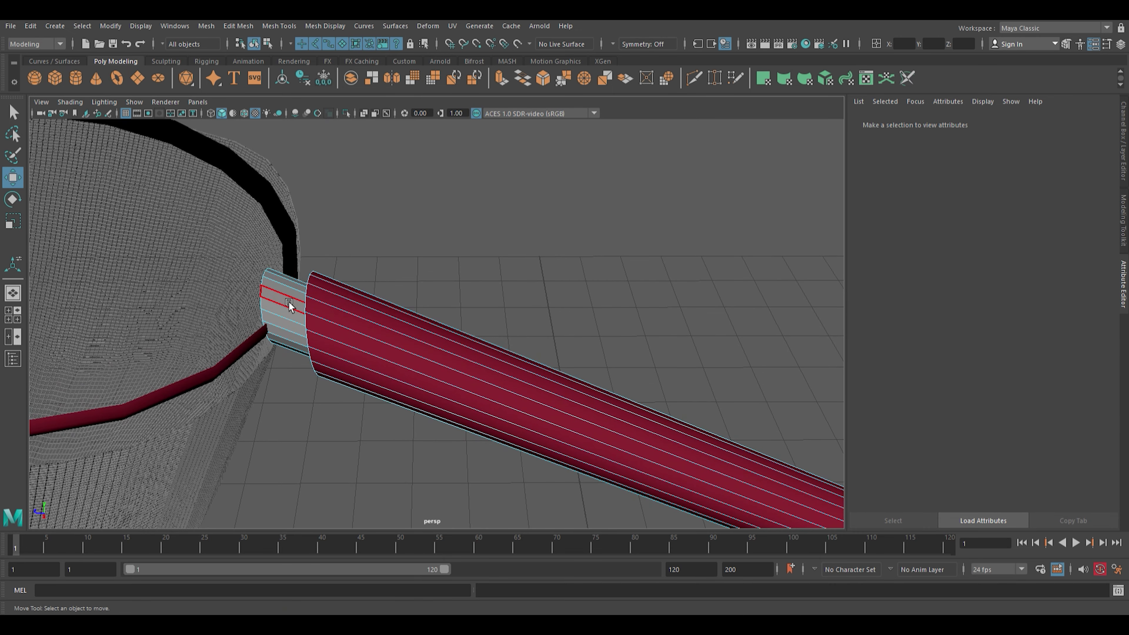
pyautogui.click(297, 312)
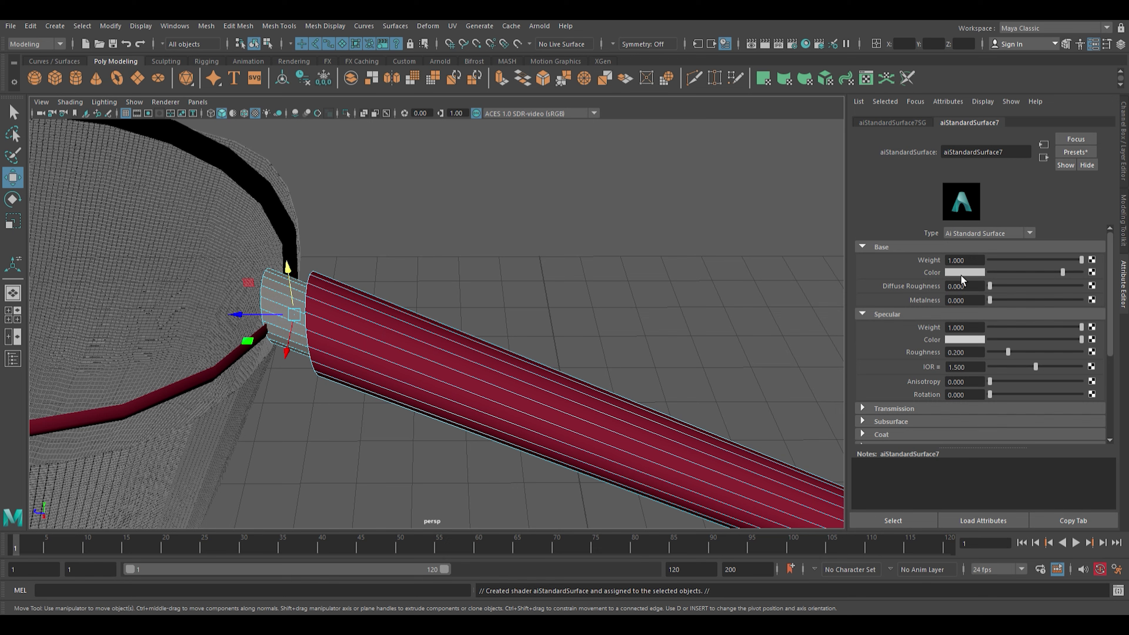
# Clear the selection and orbit along the handle to look down into the net
pyautogui.click(695, 280)
pyautogui.keyDown('alt'); pyautogui.moveTo(695, 279); pyautogui.dragTo(560, 411, button='right'); pyautogui.keyUp('alt')
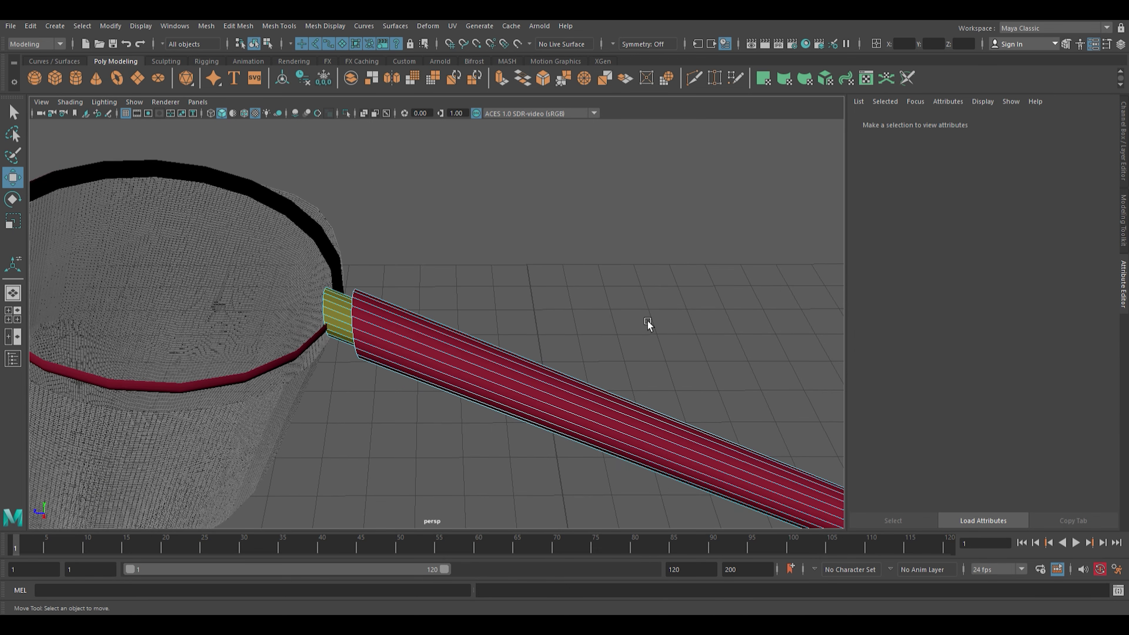
pyautogui.moveTo(560, 412)
pyautogui.keyDown('alt'); pyautogui.mouseDown()
pyautogui.moveTo(463, 385)
pyautogui.moveTo(410, 293)
pyautogui.mouseUp(); pyautogui.keyUp('alt')
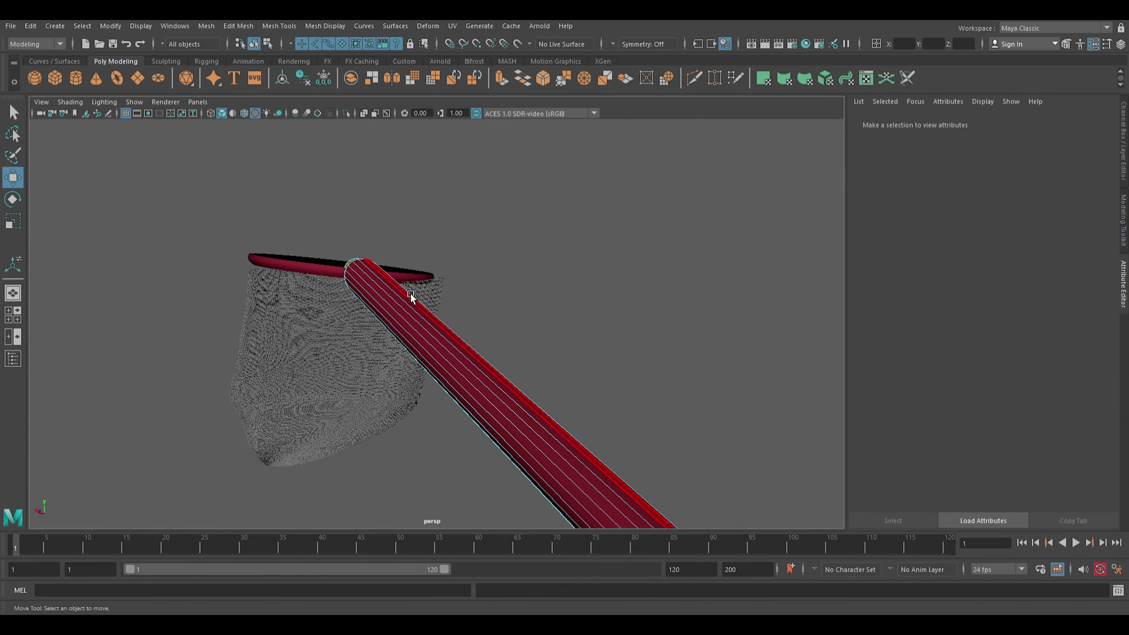
pyautogui.click(437, 273)
pyautogui.click(565, 259)
pyautogui.moveTo(565, 259)
pyautogui.keyDown('alt'); pyautogui.mouseDown()
pyautogui.moveTo(514, 279)
pyautogui.moveTo(506, 318)
pyautogui.mouseUp(); pyautogui.keyUp('alt')
# Move the net bag slightly upward in the side view
pyautogui.click(458, 241)
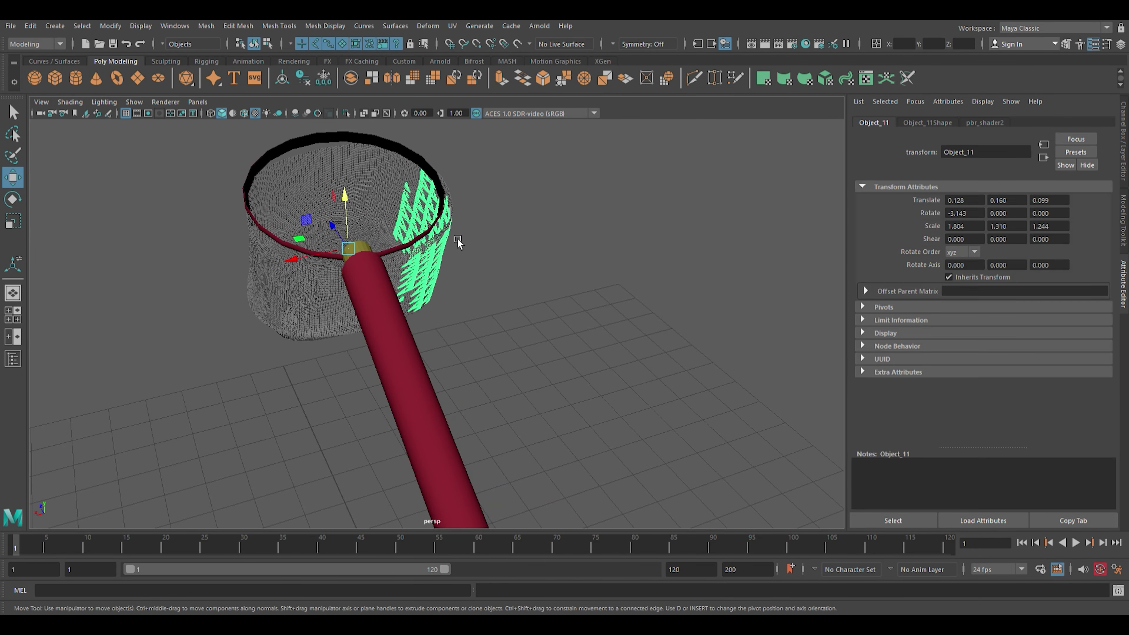
pyautogui.moveTo(489, 236)
pyautogui.keyDown('alt'); pyautogui.mouseDown(button='right')
pyautogui.moveTo(515, 247)
pyautogui.moveTo(568, 210)
pyautogui.mouseUp(button='right'); pyautogui.keyUp('alt')
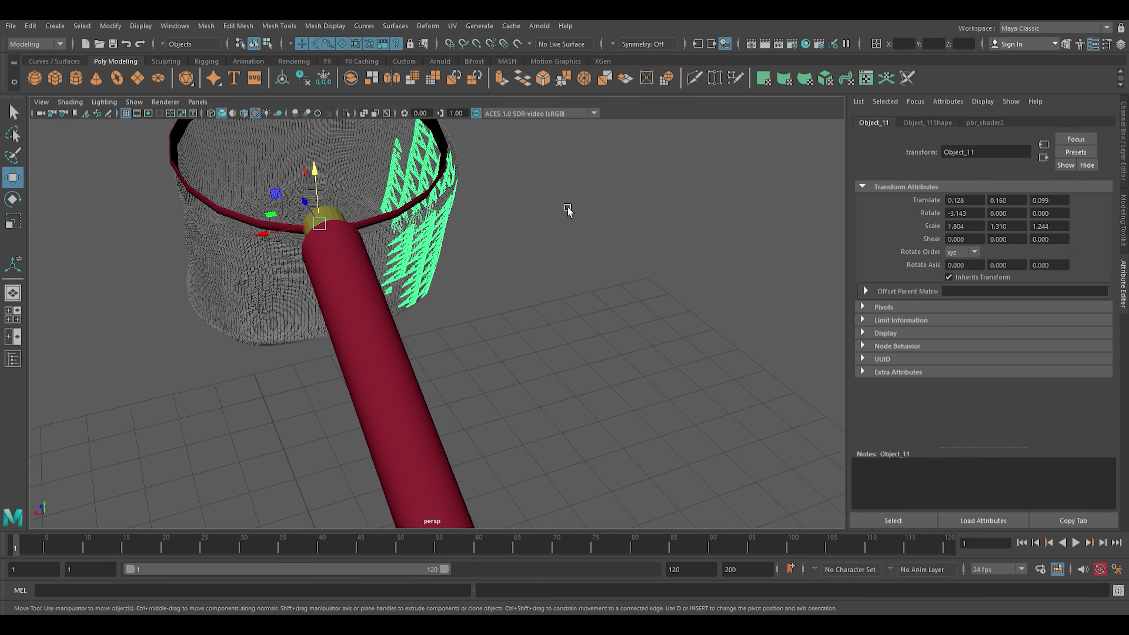
pyautogui.press('space')
pyautogui.keyDown('alt'); pyautogui.moveTo(643, 288); pyautogui.dragTo(595, 365, button='right'); pyautogui.keyUp('alt')
pyautogui.keyDown('alt'); pyautogui.moveTo(595, 366); pyautogui.dragTo(758, 394, button='middle'); pyautogui.keyUp('alt')
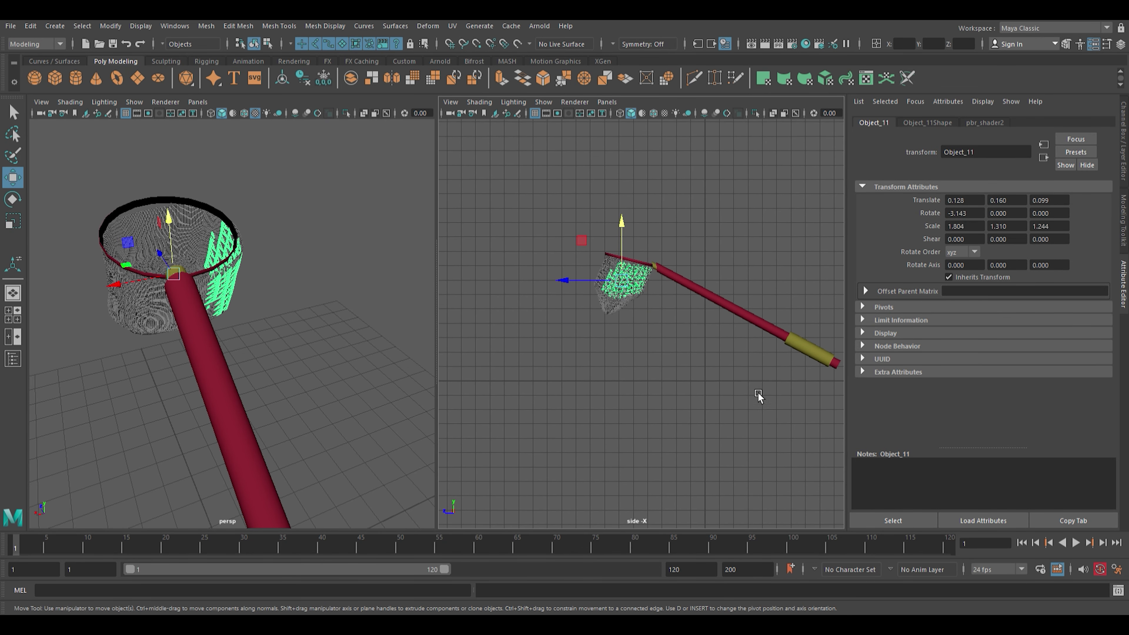
pyautogui.scroll(5, 758, 395)
pyautogui.moveTo(500, 321); pyautogui.dragTo(661, 218)
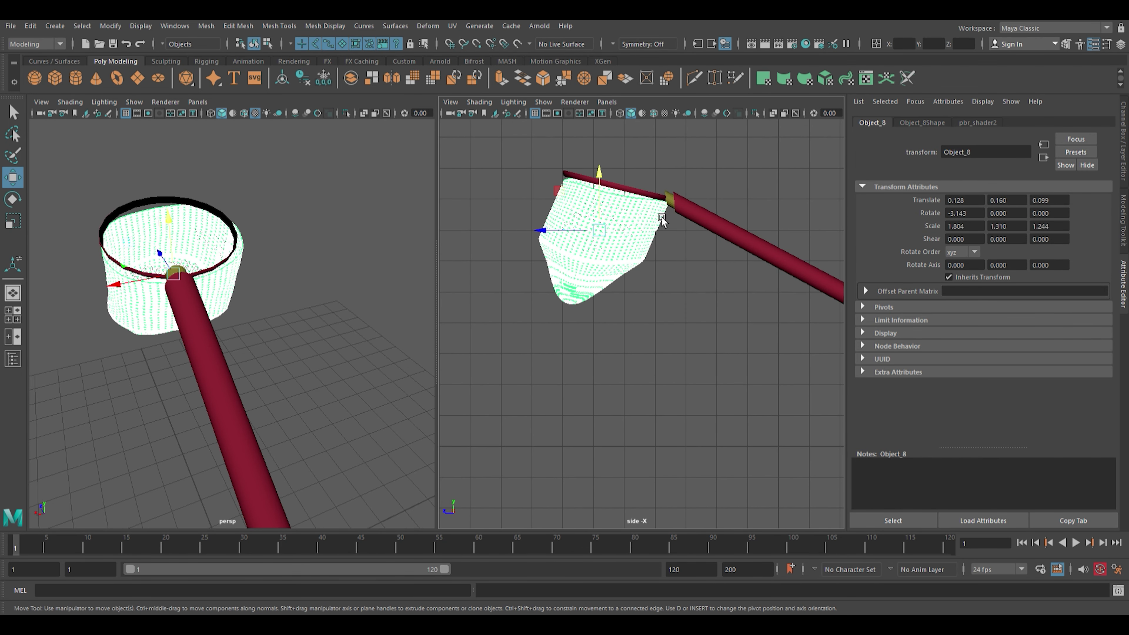
pyautogui.moveTo(612, 209); pyautogui.dragTo(610, 199, button='middle')
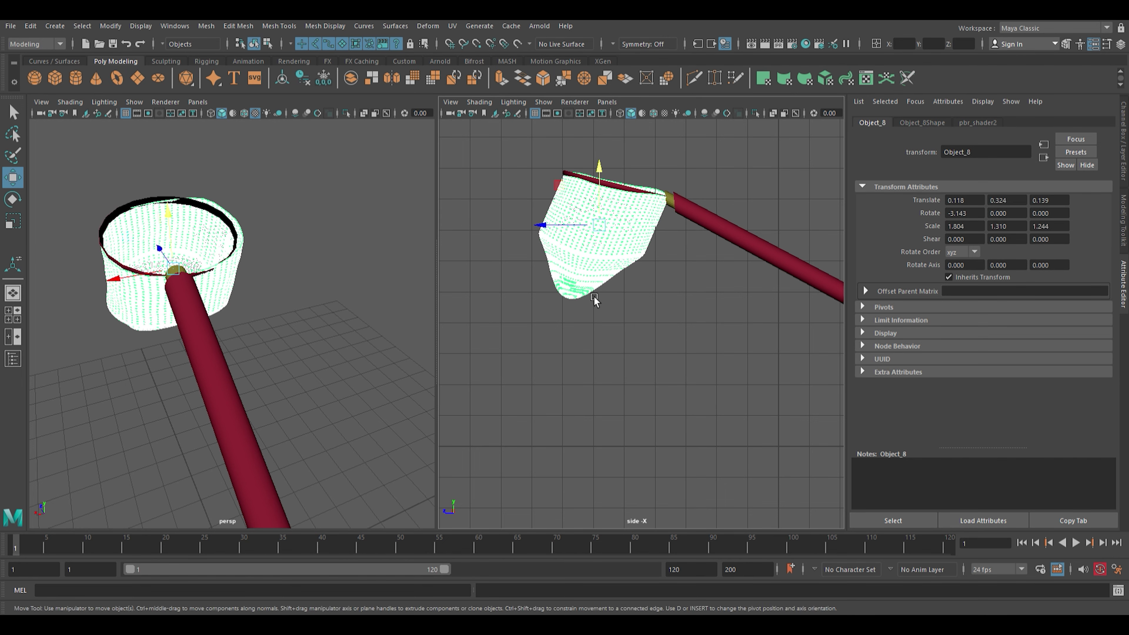
# Narrow the net bag along X to 1.662, then deselect and return to a single view
pyautogui.keyDown('alt'); pyautogui.moveTo(335, 295); pyautogui.dragTo(336, 374); pyautogui.keyUp('alt')
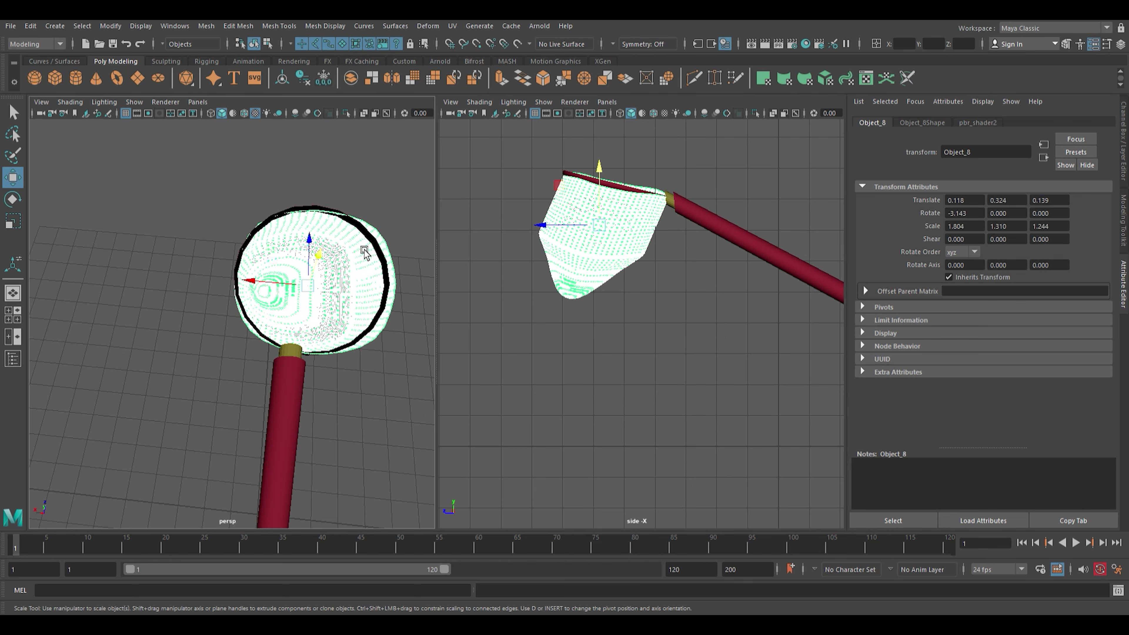
pyautogui.press('r')
pyautogui.moveTo(286, 286); pyautogui.dragTo(322, 266)
pyautogui.press('w')
pyautogui.press('r')
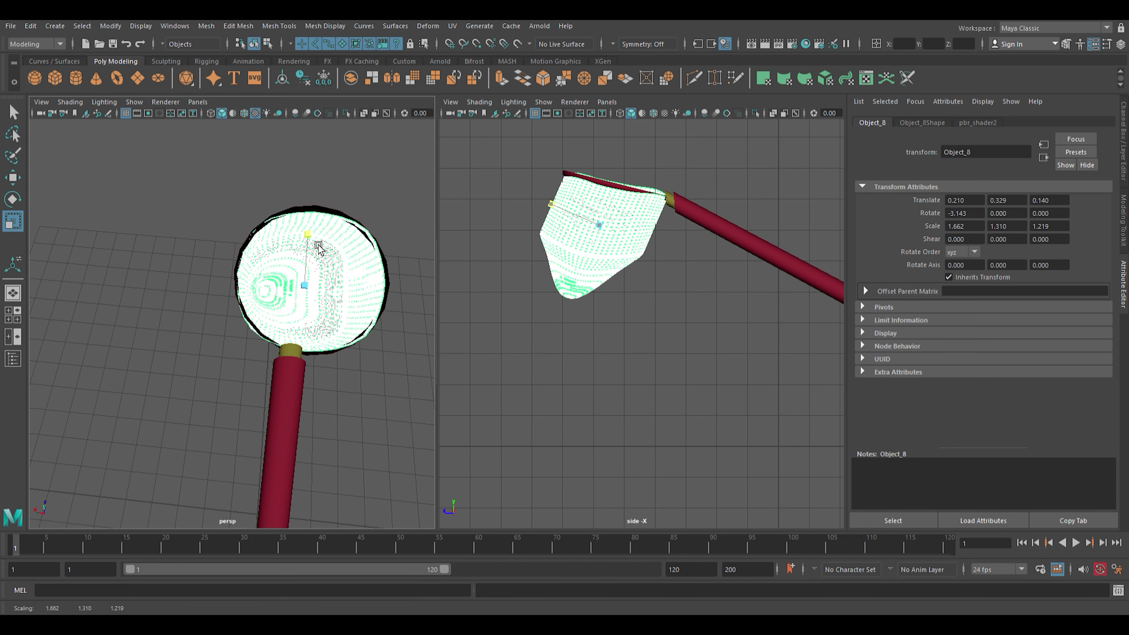
pyautogui.press('w')
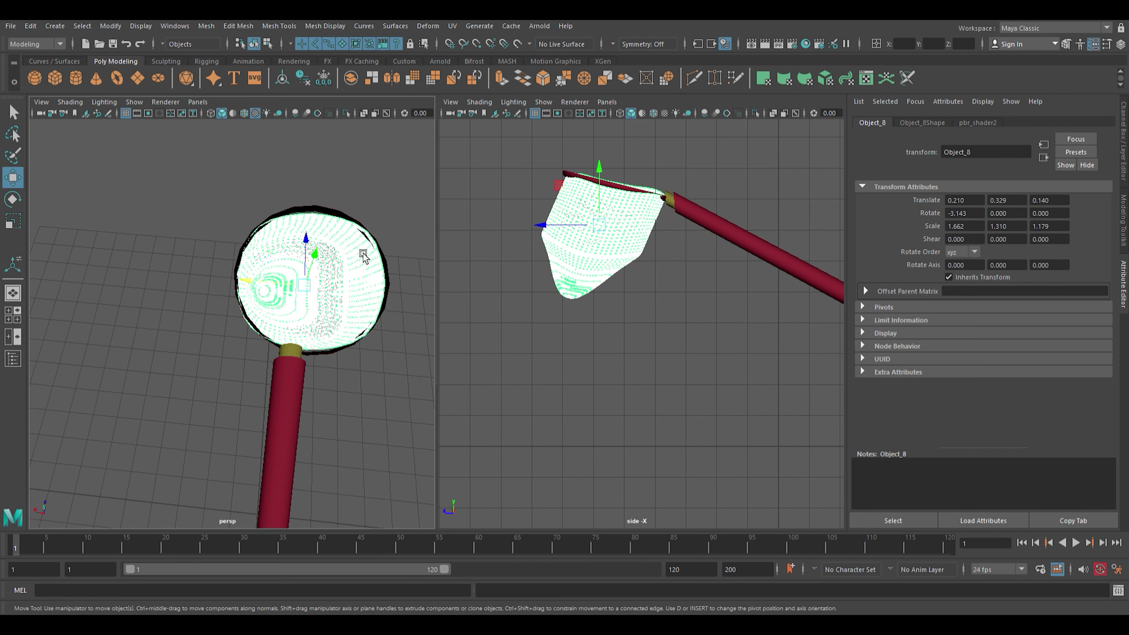
pyautogui.click(384, 393)
pyautogui.moveTo(376, 423)
pyautogui.keyDown('alt'); pyautogui.mouseDown()
pyautogui.moveTo(523, 370)
pyautogui.moveTo(327, 415)
pyautogui.moveTo(390, 386)
pyautogui.moveTo(443, 337)
pyautogui.moveTo(496, 373)
pyautogui.moveTo(433, 368)
pyautogui.moveTo(477, 381)
pyautogui.moveTo(510, 364)
pyautogui.mouseUp(); pyautogui.keyUp('alt')
pyautogui.press('space')
# Select the edge ring on pCylinder1 where the red handle meets the grip
pyautogui.keyDown('alt'); pyautogui.moveTo(510, 364); pyautogui.dragTo(554, 360, button='right'); pyautogui.keyUp('alt')
pyautogui.keyDown('alt'); pyautogui.moveTo(554, 359); pyautogui.dragTo(387, 407); pyautogui.keyUp('alt')
pyautogui.click(513, 342)
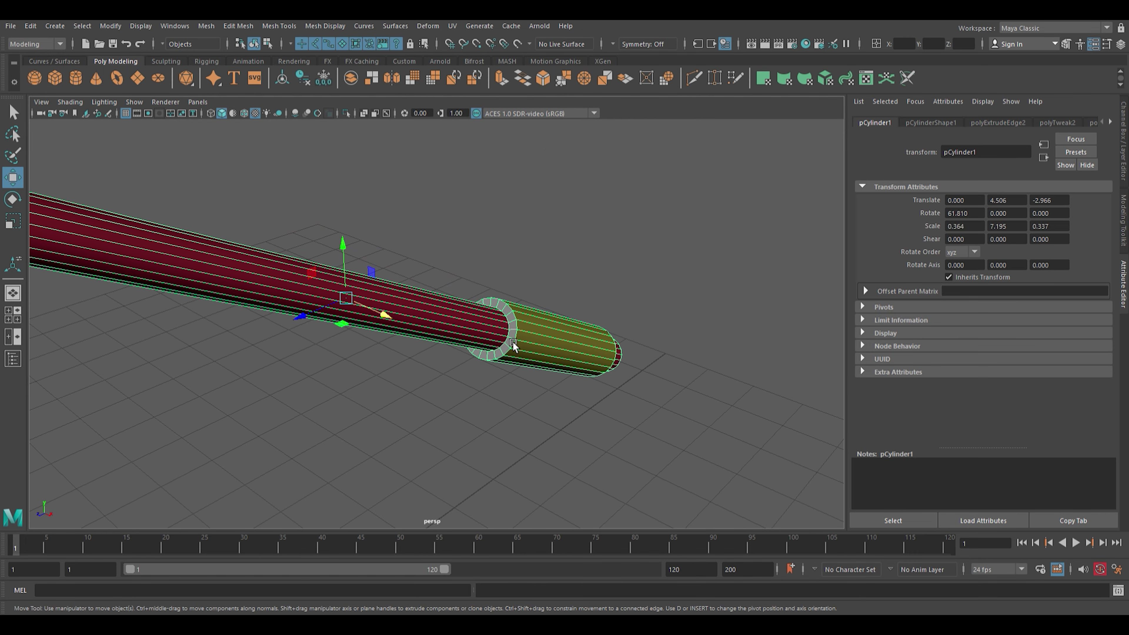
pyautogui.press('F10')
pyautogui.click(521, 324)
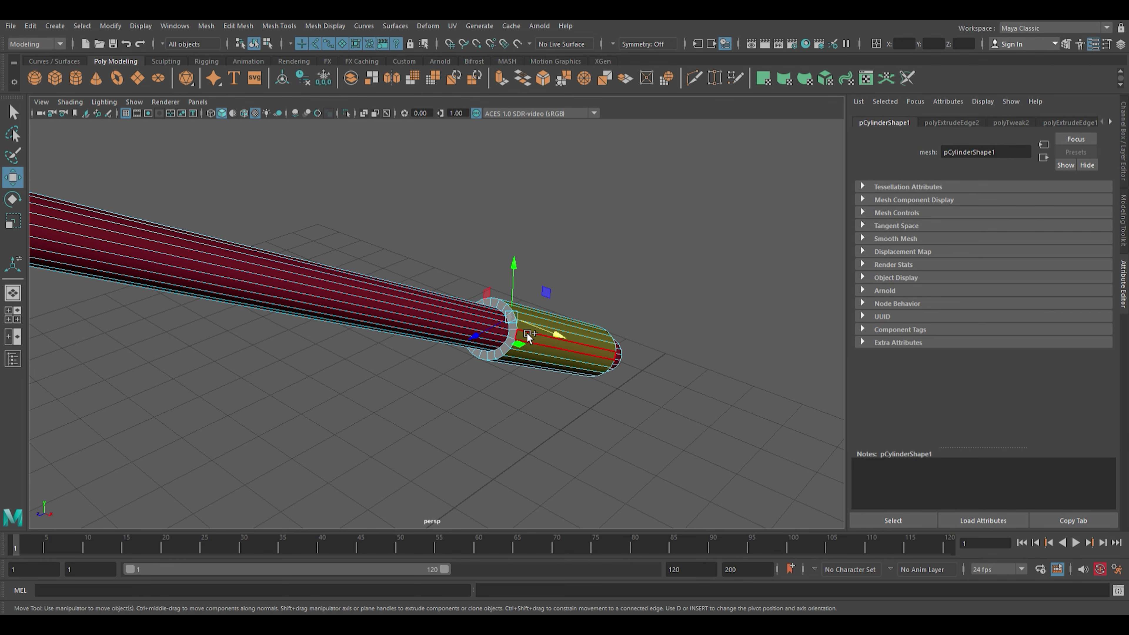
pyautogui.click(520, 341)
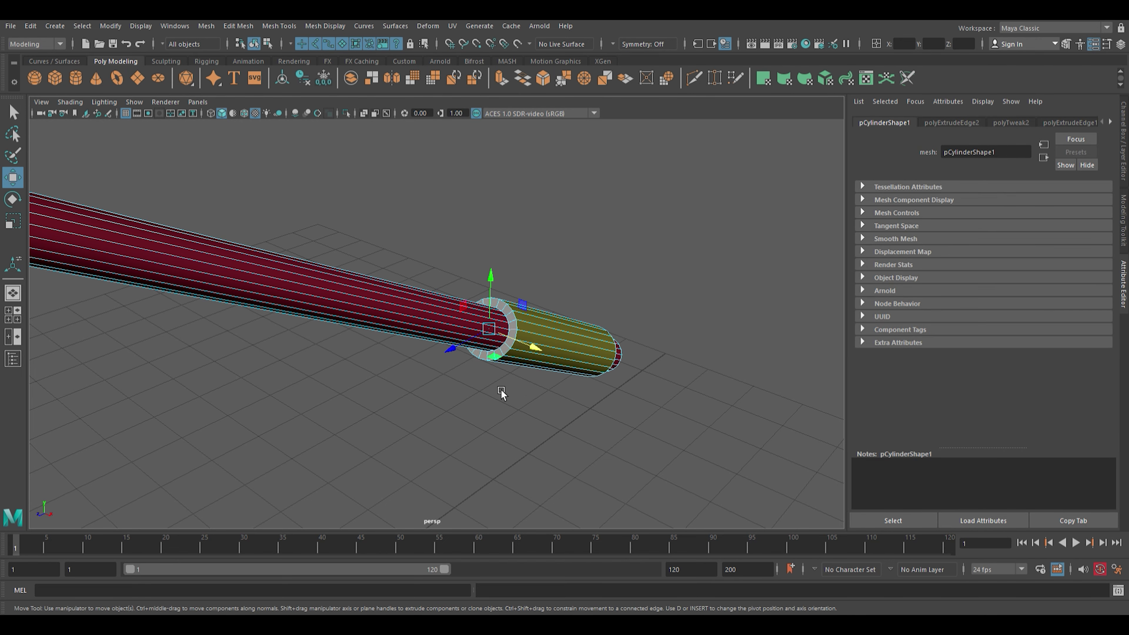
pyautogui.keyDown('alt'); pyautogui.moveTo(501, 390); pyautogui.dragTo(528, 411); pyautogui.keyUp('alt')
pyautogui.keyDown('alt'); pyautogui.moveTo(460, 351); pyautogui.dragTo(661, 378); pyautogui.keyUp('alt')
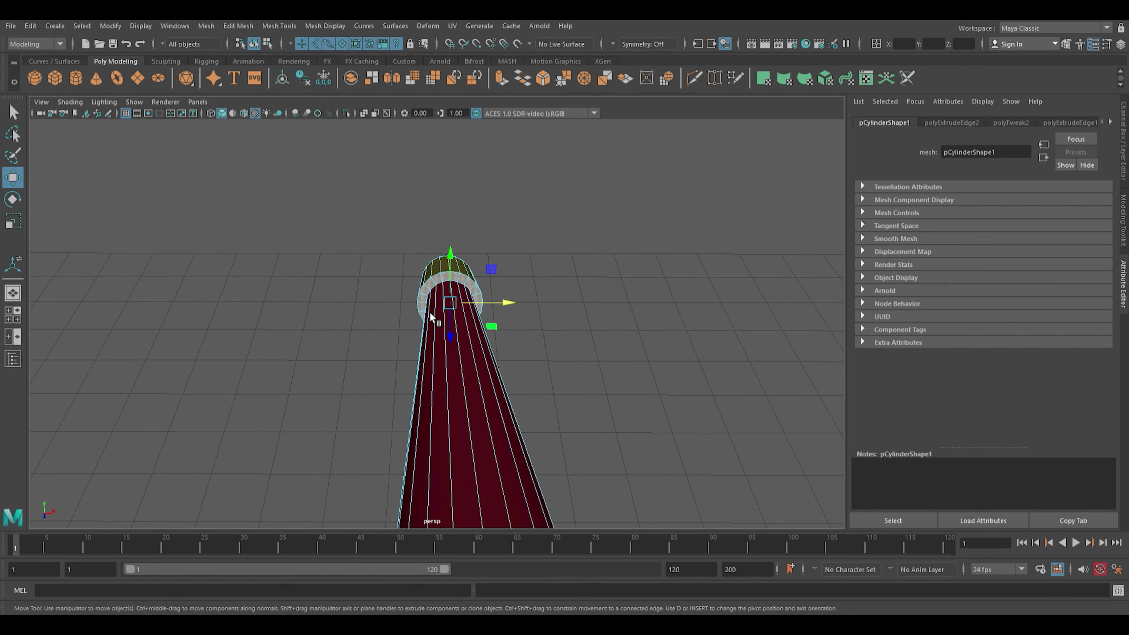
# Assign the ring a new aiStandardSurface with a yellow Base Color
pyautogui.moveTo(513, 473); pyautogui.dragTo(513, 472, button='middle')
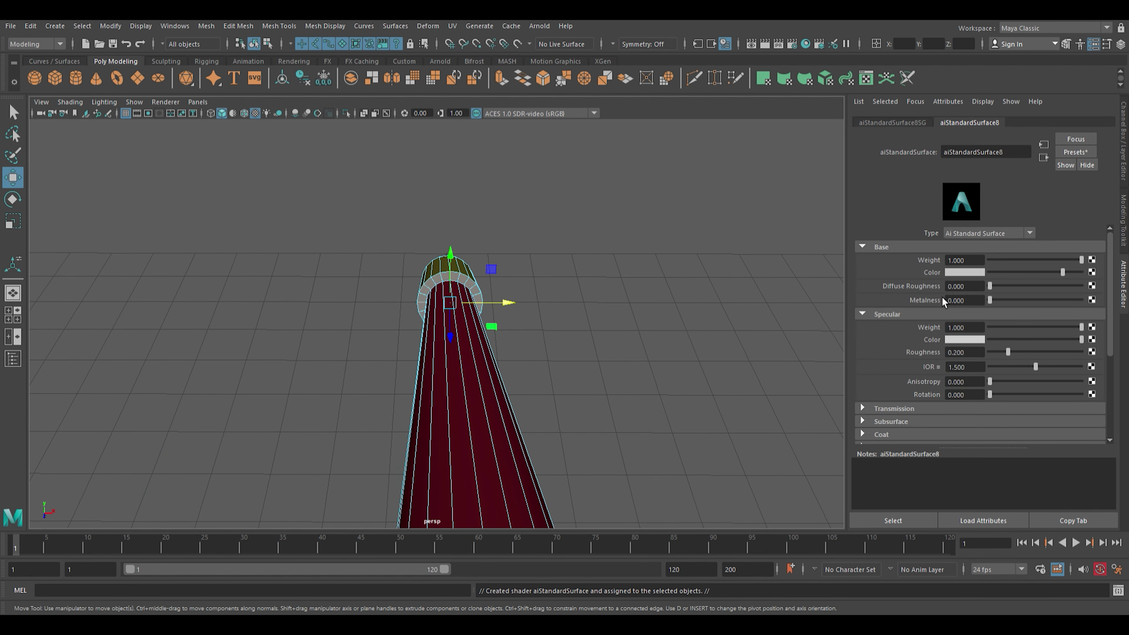
pyautogui.click(955, 274)
pyautogui.click(691, 315)
pyautogui.keyDown('alt'); pyautogui.moveTo(673, 351); pyautogui.dragTo(605, 334); pyautogui.keyUp('alt')
pyautogui.scroll(-5, 610, 335)
# Deselect the handle and save the scene as Butterfly Net.mb
pyautogui.scroll(3, 454, 244)
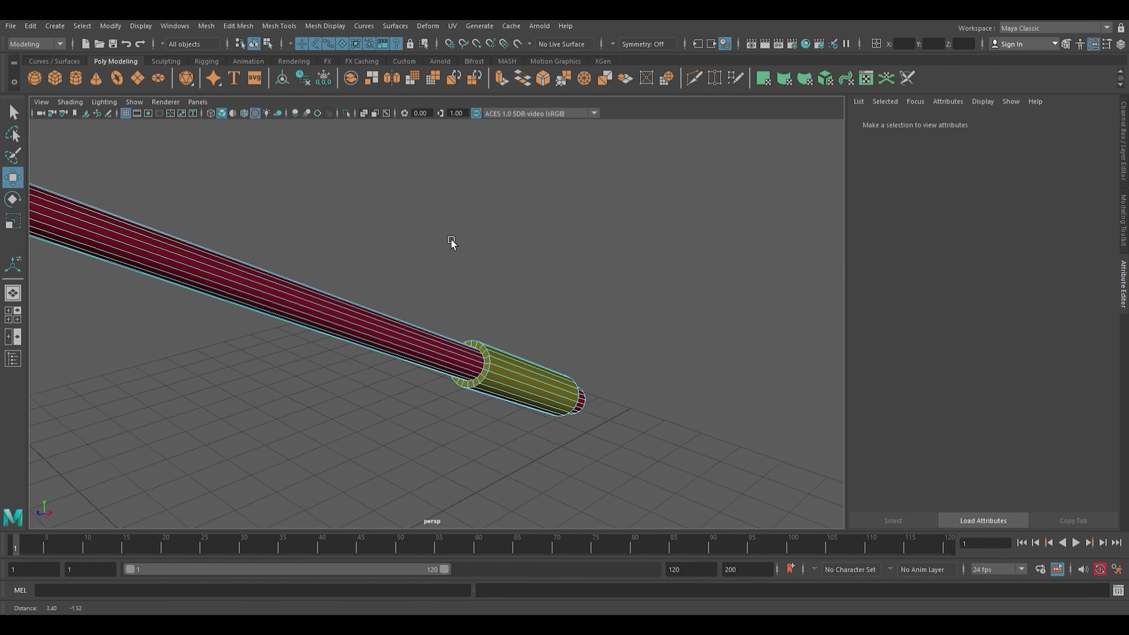
pyautogui.keyDown('alt'); pyautogui.moveTo(453, 244); pyautogui.dragTo(551, 298); pyautogui.keyUp('alt')
pyautogui.press('F8')
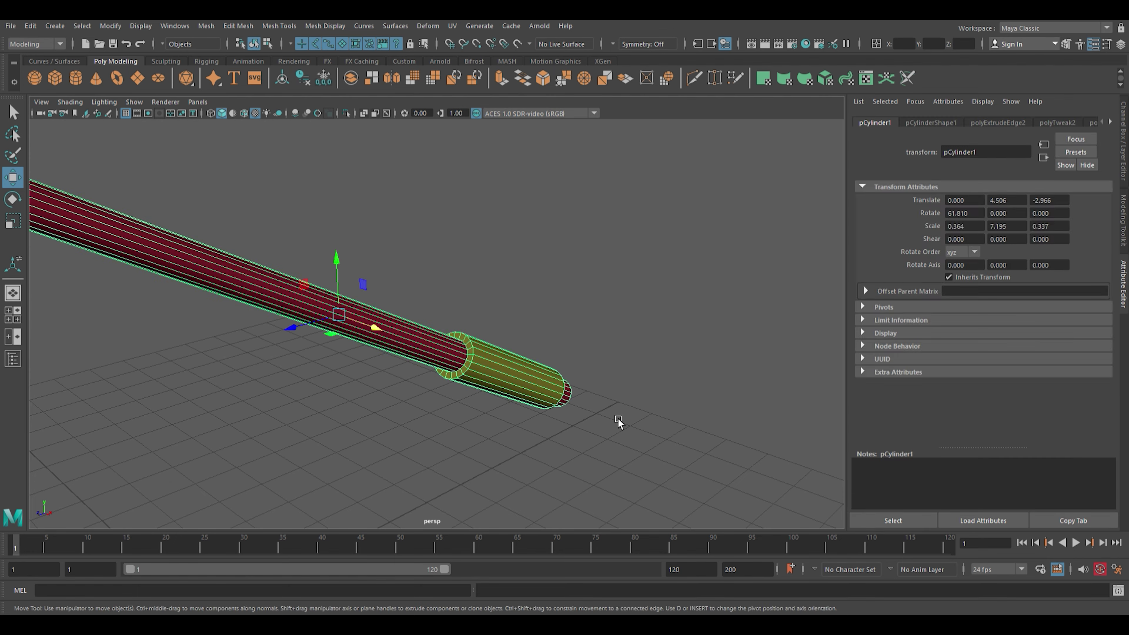
pyautogui.click(618, 419)
pyautogui.scroll(3, 589, 398)
pyautogui.scroll(-4, 584, 394)
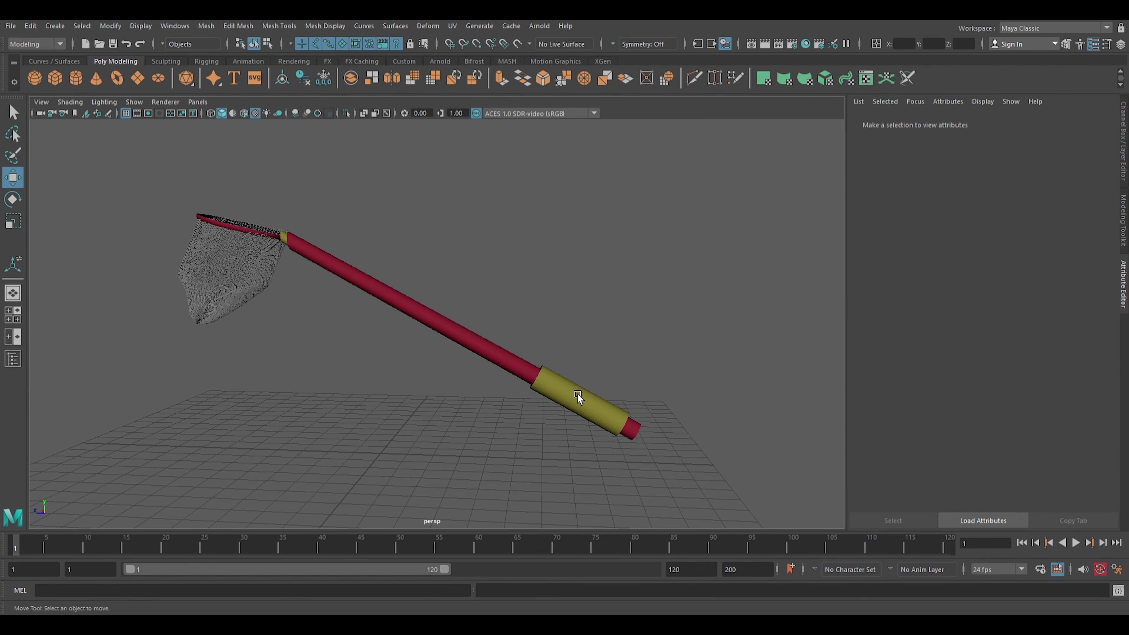
pyautogui.keyDown('alt'); pyautogui.moveTo(441, 406); pyautogui.dragTo(507, 403); pyautogui.keyUp('alt')
pyautogui.hotkey('ctrl', 's')
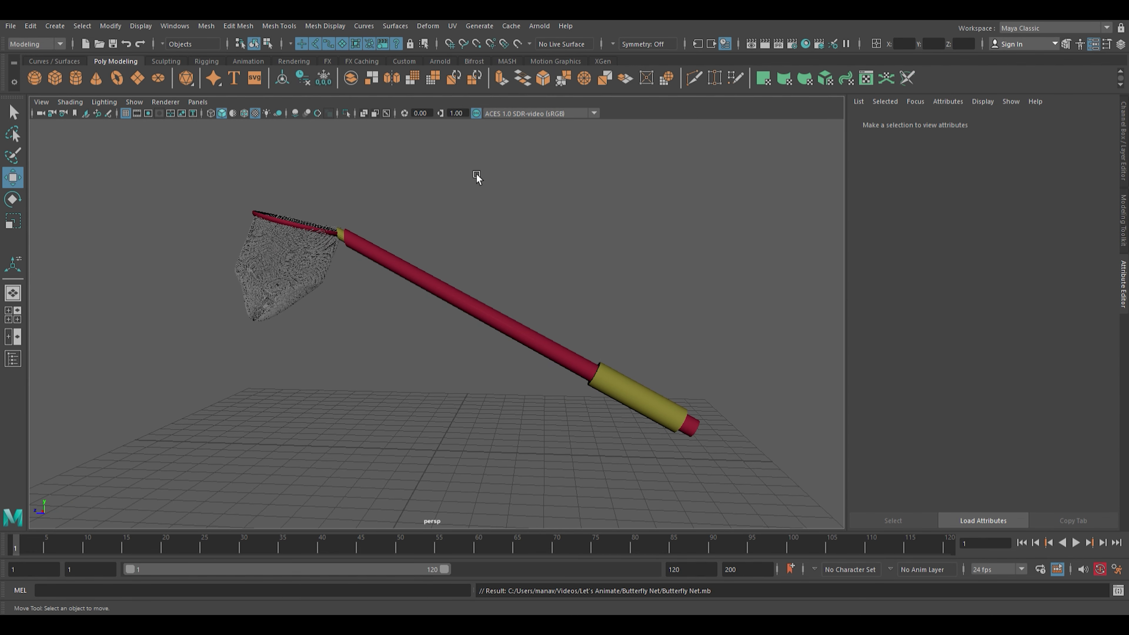
# Add an Arnold SkyDome Light to the scene
pyautogui.click(440, 61)
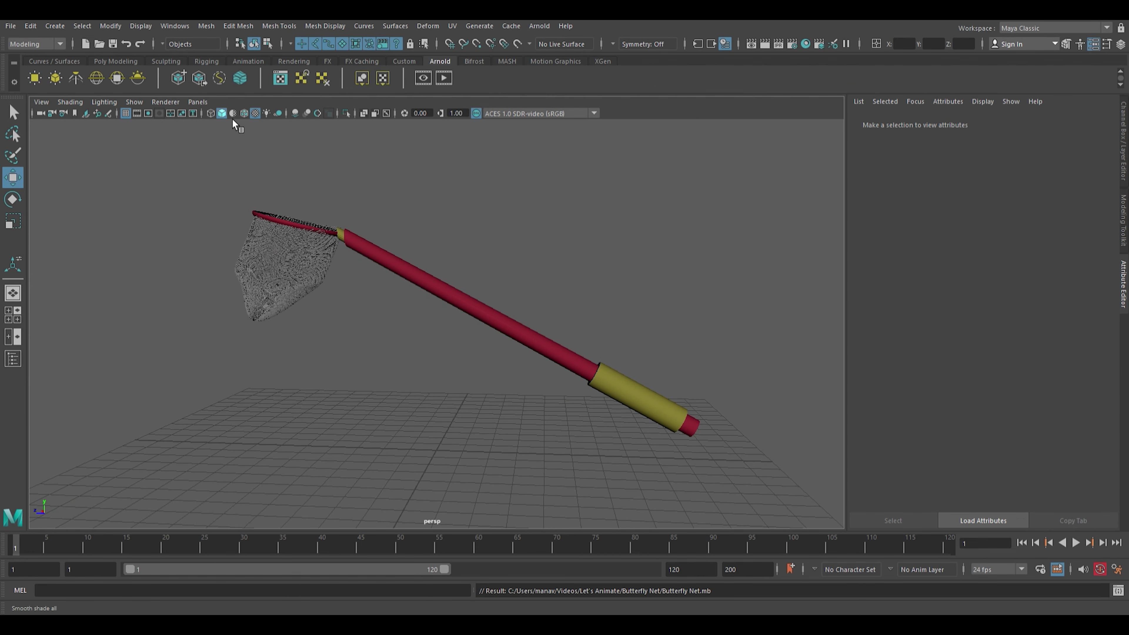
pyautogui.click(111, 87)
pyautogui.moveTo(419, 331)
pyautogui.keyDown('alt'); pyautogui.mouseDown()
pyautogui.moveTo(431, 377)
pyautogui.moveTo(462, 384)
pyautogui.moveTo(480, 337)
pyautogui.mouseUp(); pyautogui.keyUp('alt')
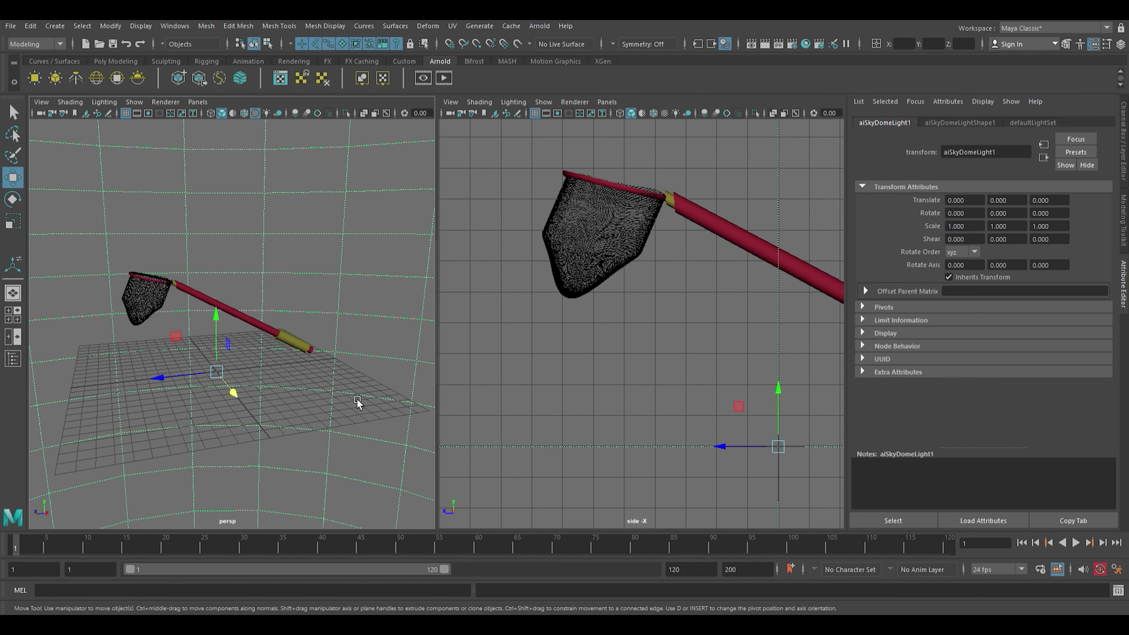
# Save the scene and return to the four-view layout
pyautogui.press('space')
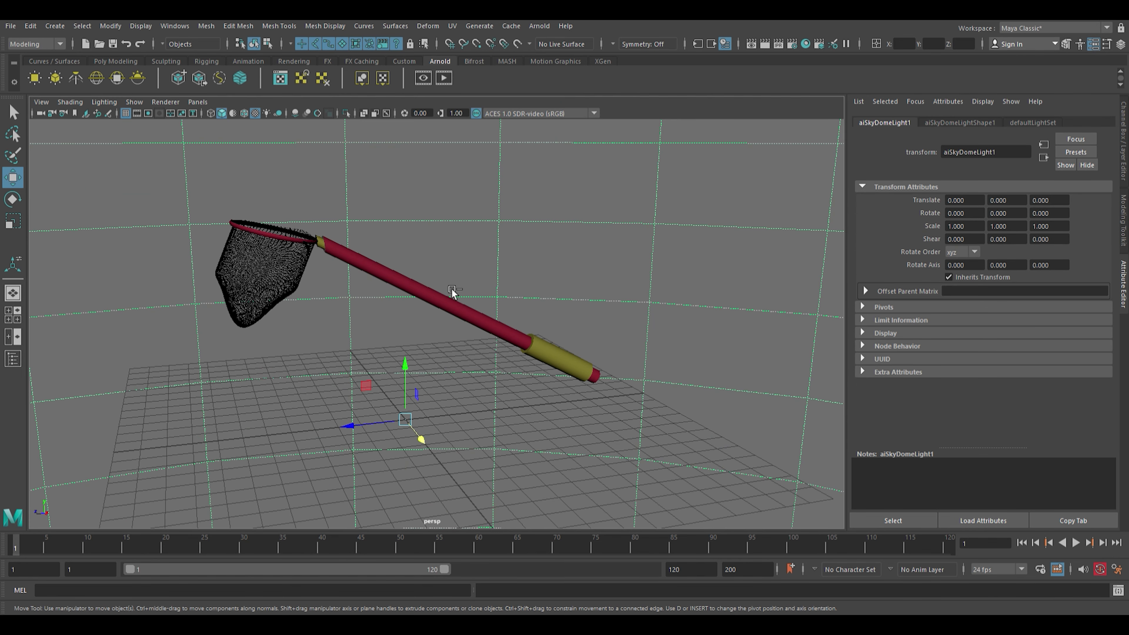
pyautogui.hotkey('ctrl', 's')
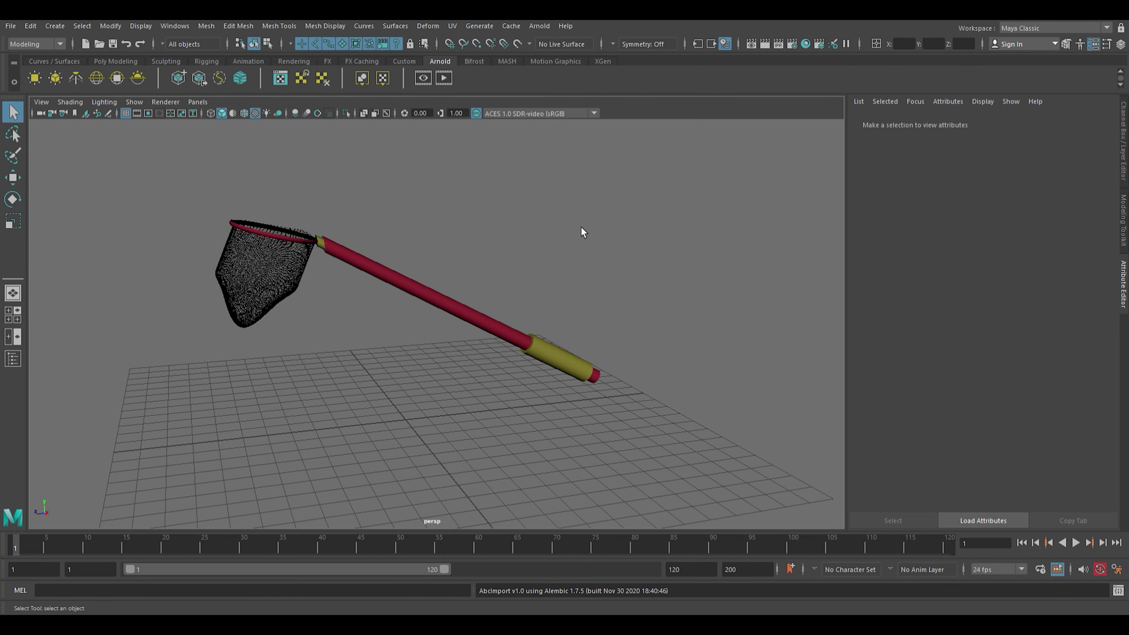
pyautogui.press('space')
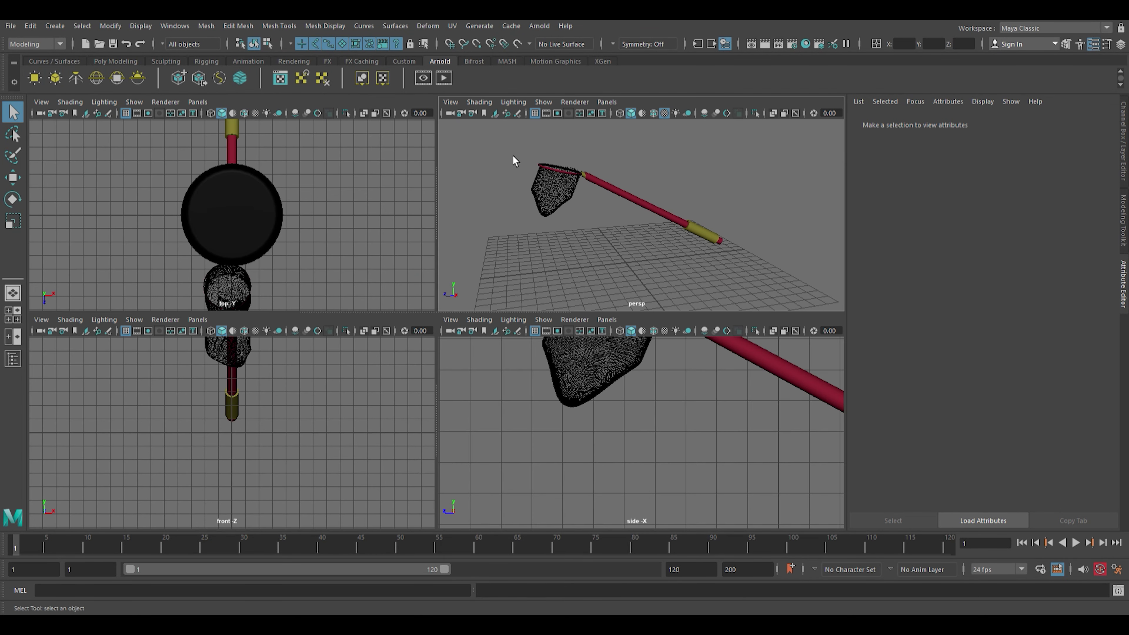
# Group the net bag, rim and handle as group2, leaving out the sky dome
pyautogui.moveTo(512, 155); pyautogui.dragTo(769, 271)
pyautogui.click(697, 203)
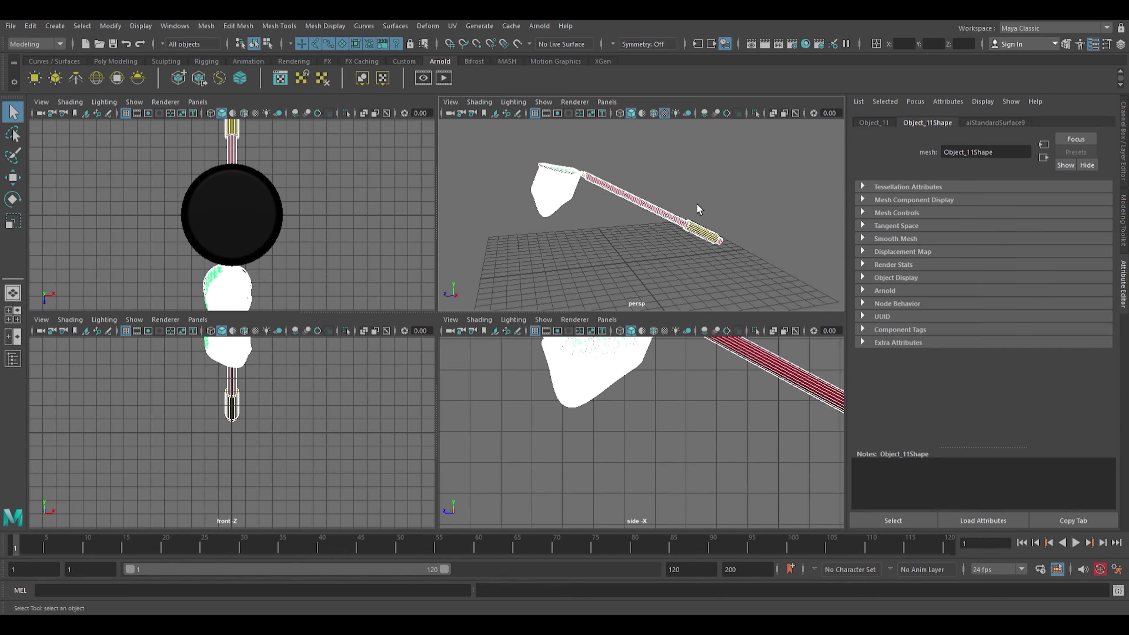
pyautogui.press('space')
pyautogui.press('w')
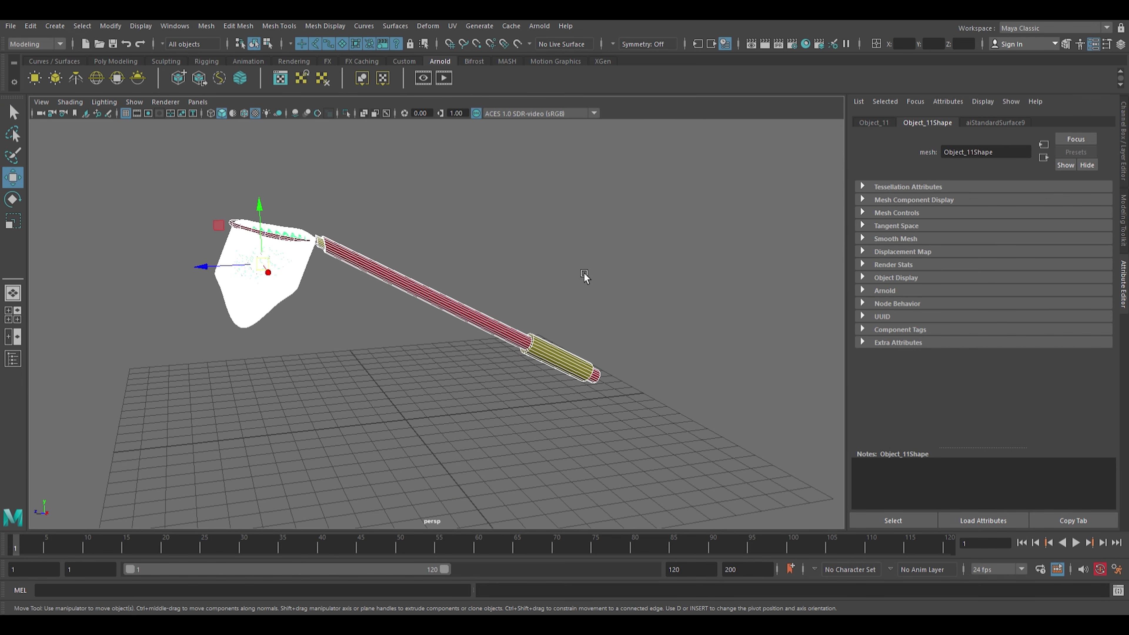
pyautogui.hotkey('ctrl', 'g')
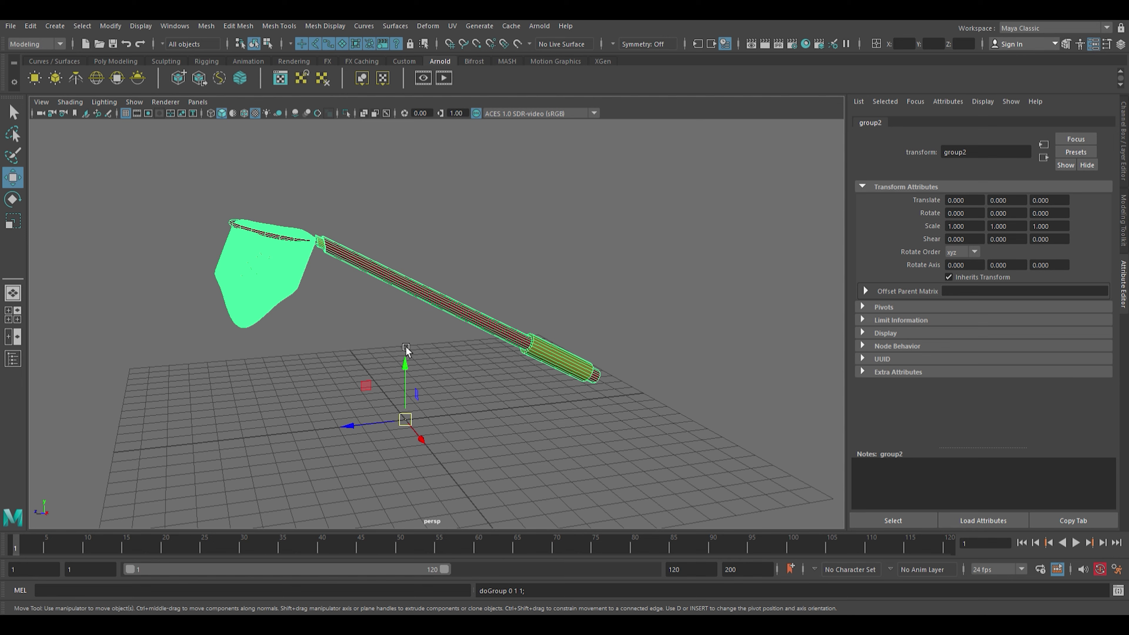
pyautogui.click(382, 340)
pyautogui.click(116, 61)
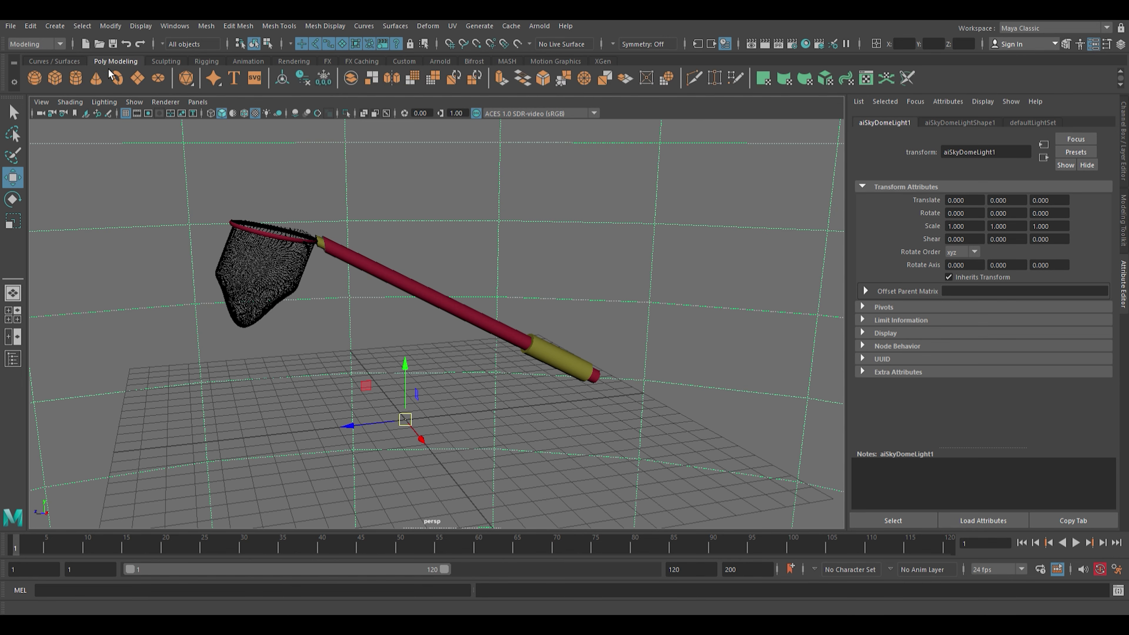
# Create a poly plane and stretch it along Z and X
pyautogui.keyDown('shift'); pyautogui.moveTo(418, 371); pyautogui.dragTo(443, 421, button='right'); pyautogui.keyUp('shift')
pyautogui.press('r')
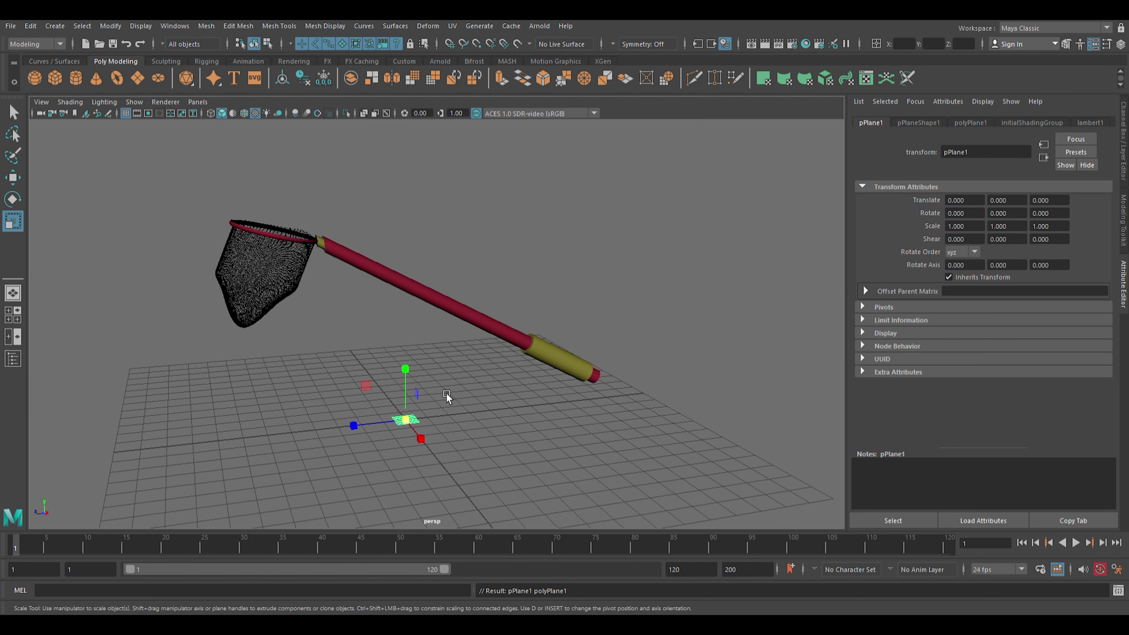
pyautogui.moveTo(346, 426); pyautogui.dragTo(87, 484)
pyautogui.moveTo(426, 442); pyautogui.dragTo(462, 438)
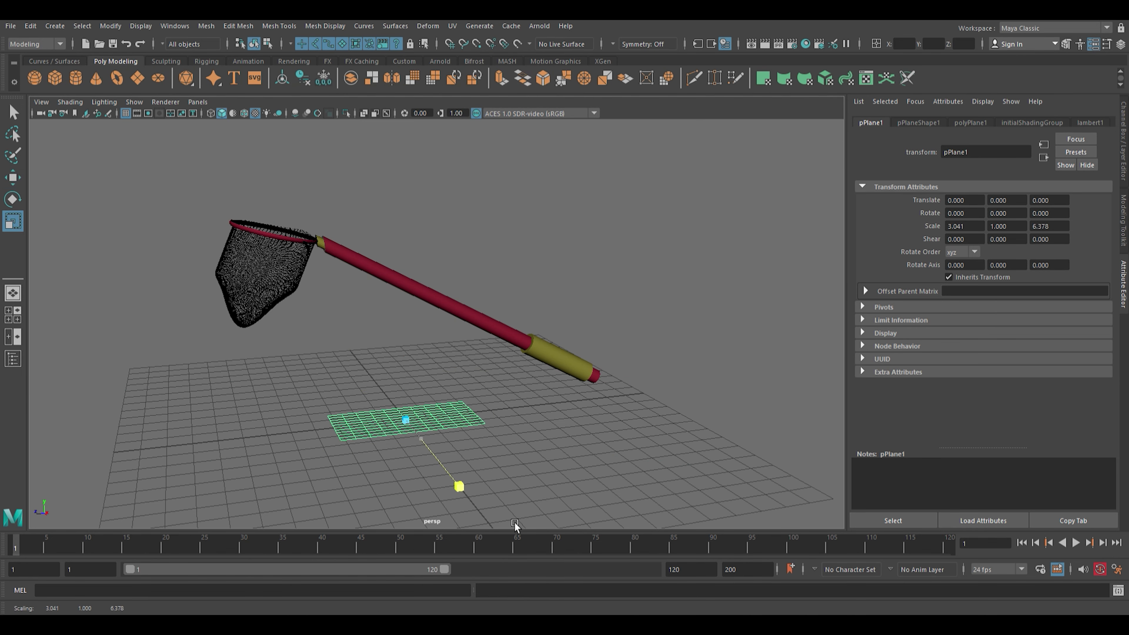
pyautogui.press('Return')
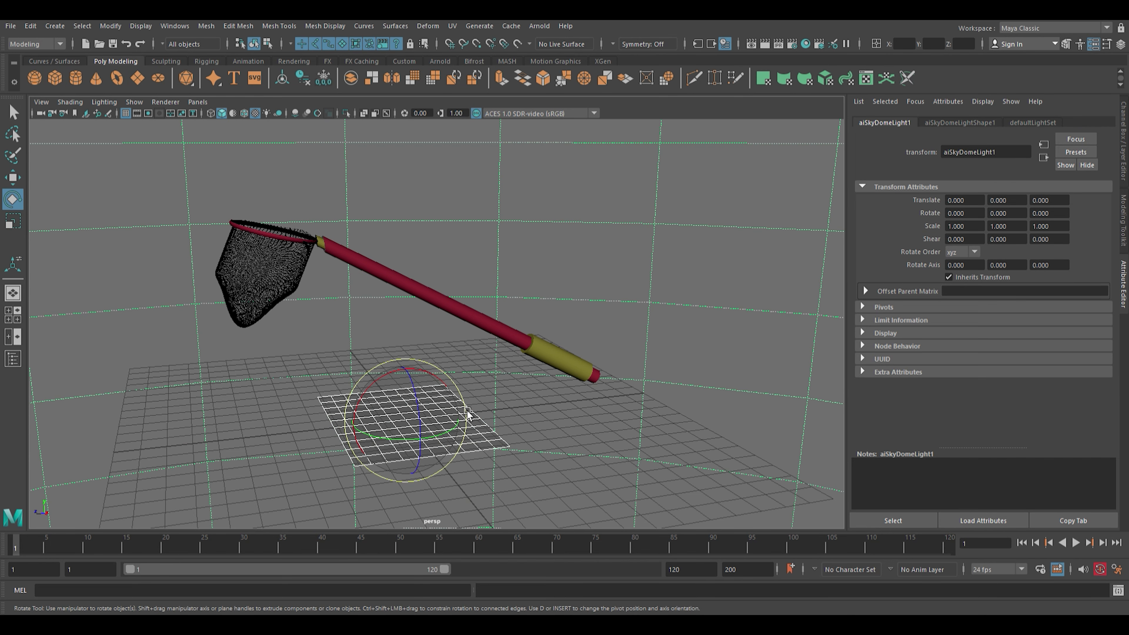
pyautogui.moveTo(429, 437); pyautogui.dragTo(416, 391)
# Undo the accidental sky dome move and scale the plane to 61.609 by 39.734
pyautogui.press('w')
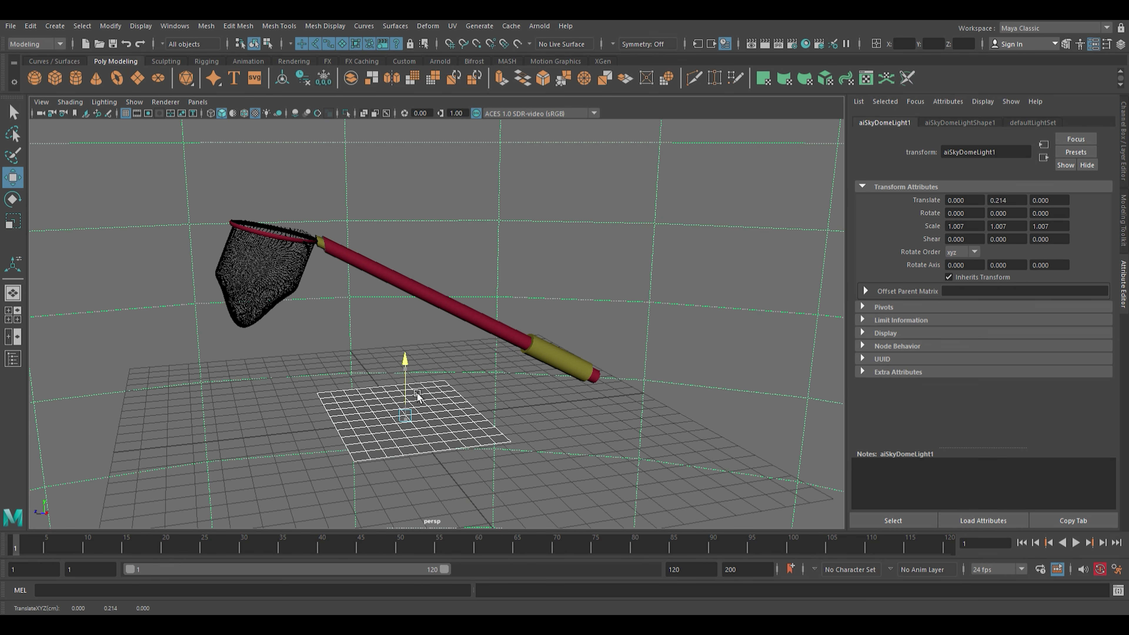
pyautogui.hotkey('ctrl', 'z')
pyautogui.hotkey('ctrl', 'z')
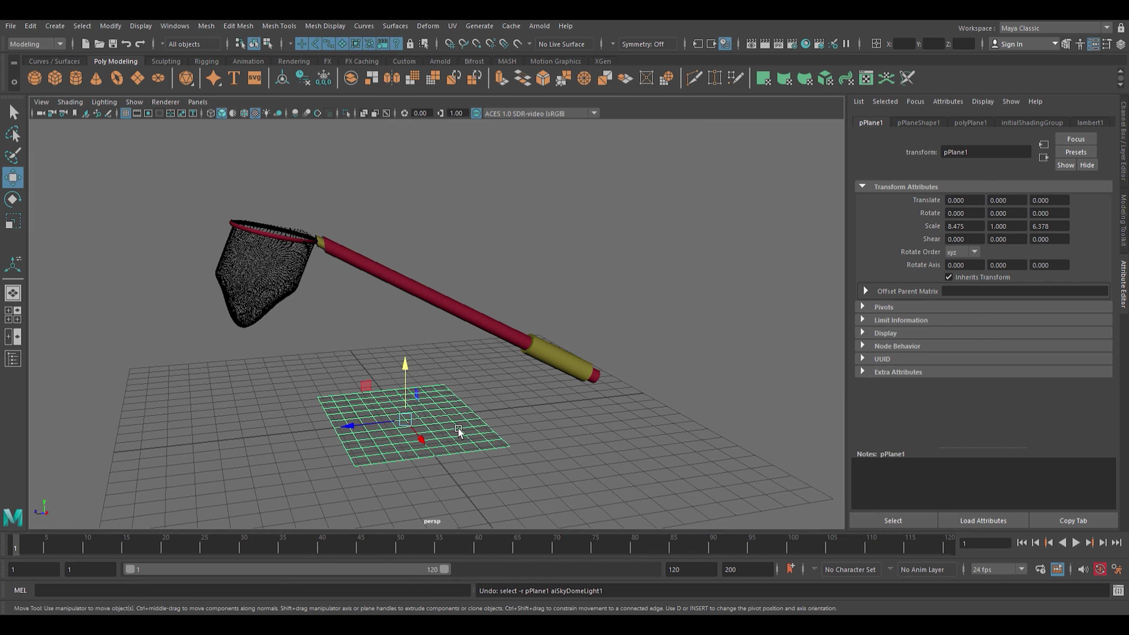
pyautogui.press('r')
pyautogui.moveTo(419, 428); pyautogui.dragTo(593, 360)
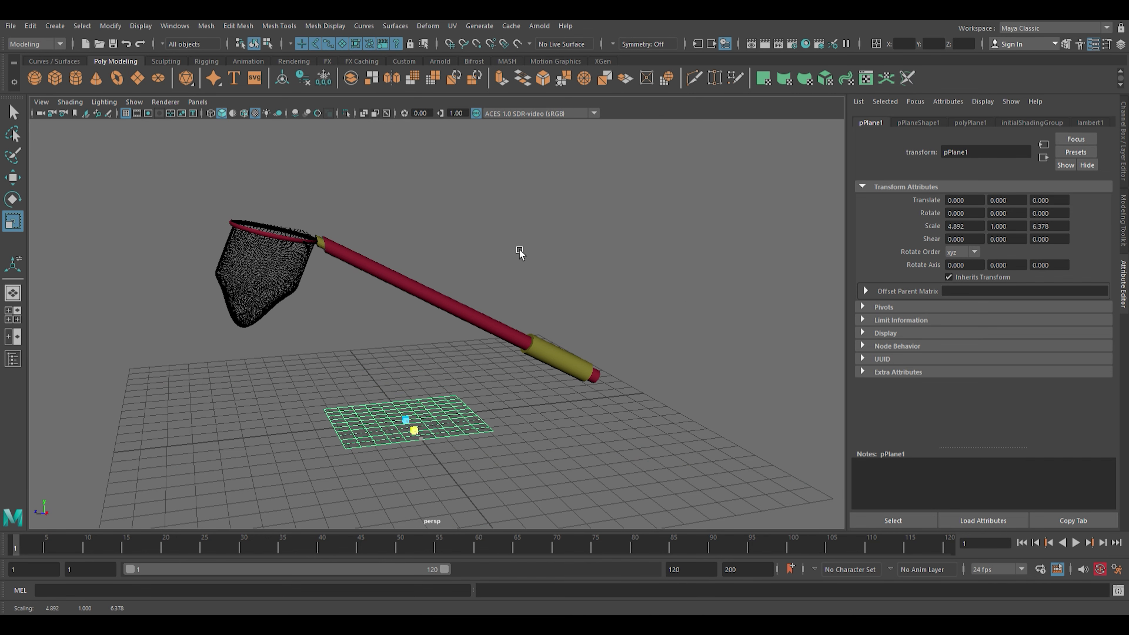
pyautogui.scroll(-5, 593, 359)
pyautogui.moveTo(365, 373); pyautogui.dragTo(194, 430)
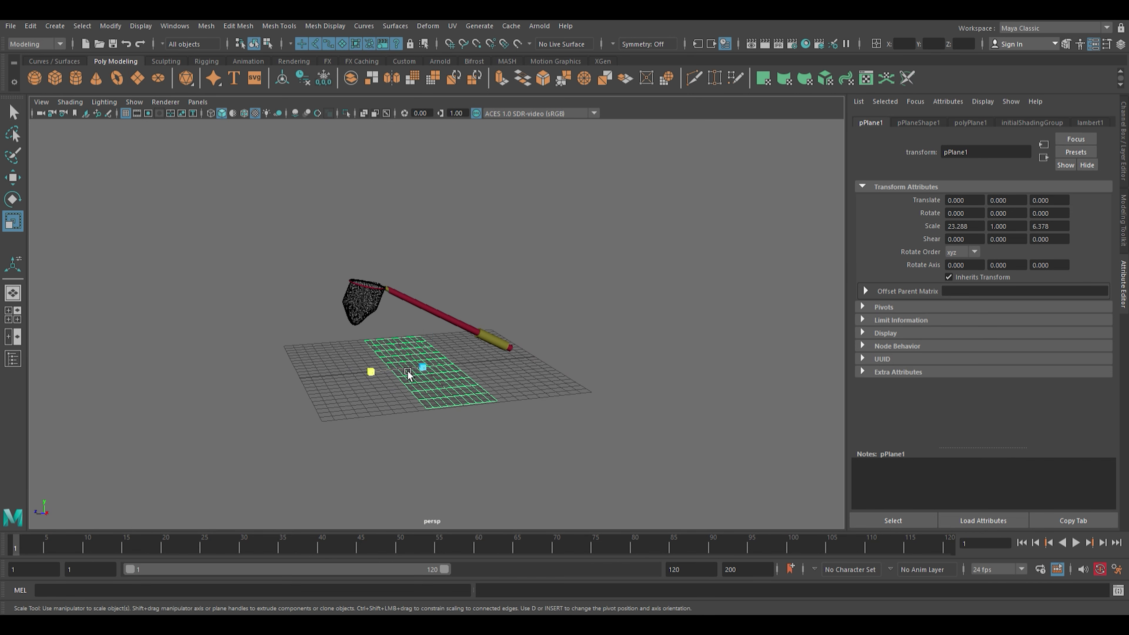
pyautogui.scroll(5, 378, 380)
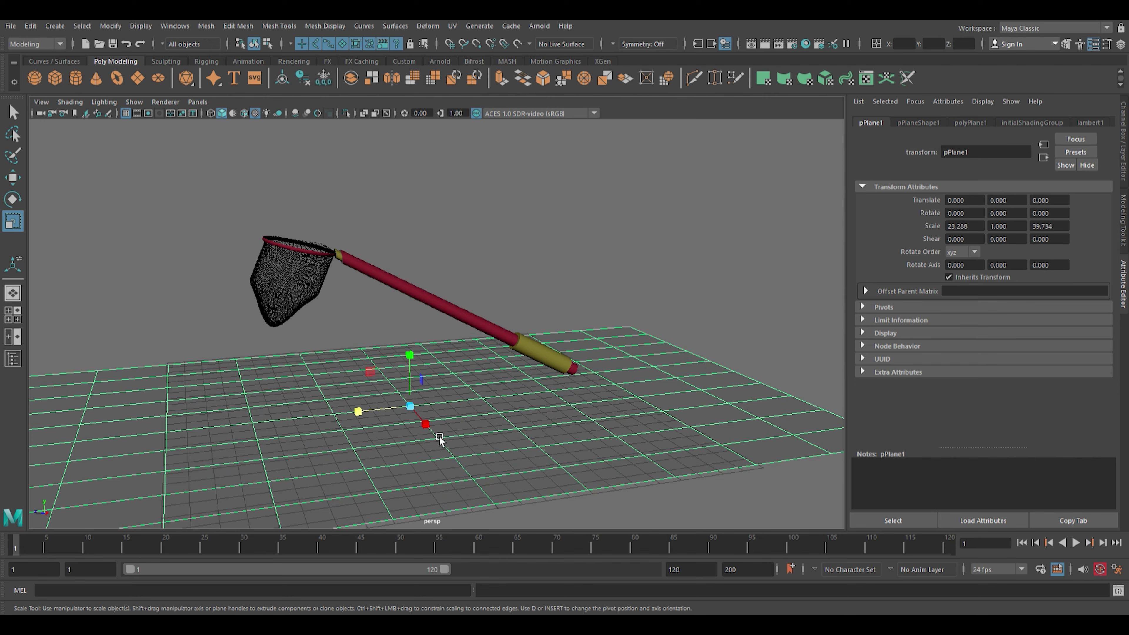
pyautogui.moveTo(439, 436)
pyautogui.mouseDown()
pyautogui.moveTo(540, 564)
pyautogui.moveTo(458, 458)
pyautogui.mouseUp()
# Raise the ground plane slightly above the grid and show the Outliner
pyautogui.press('w')
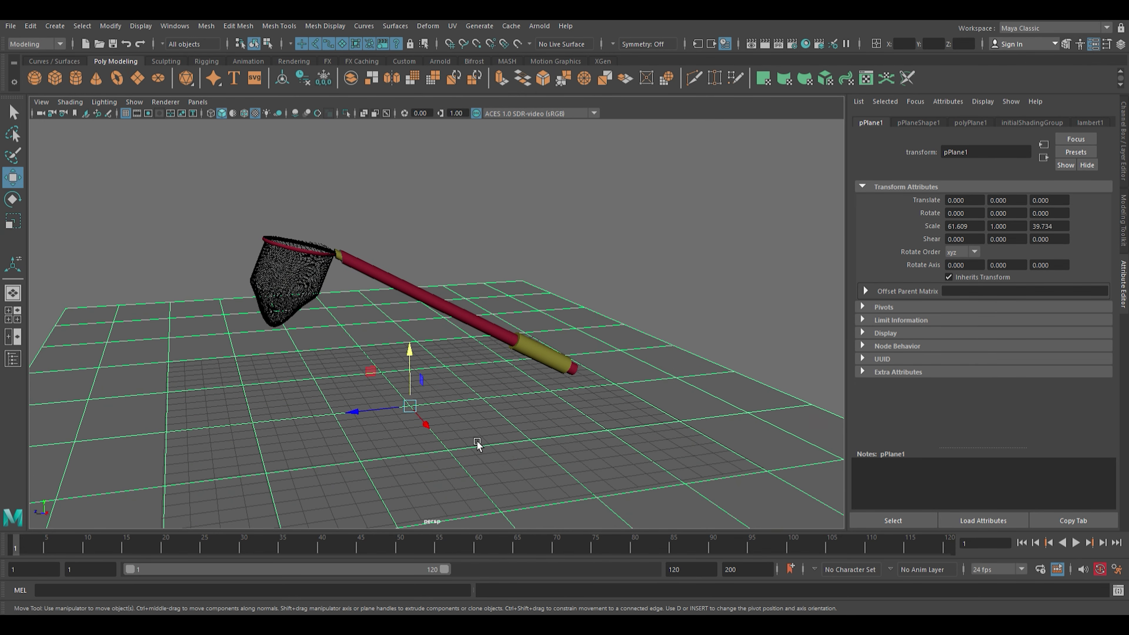
pyautogui.click(420, 380)
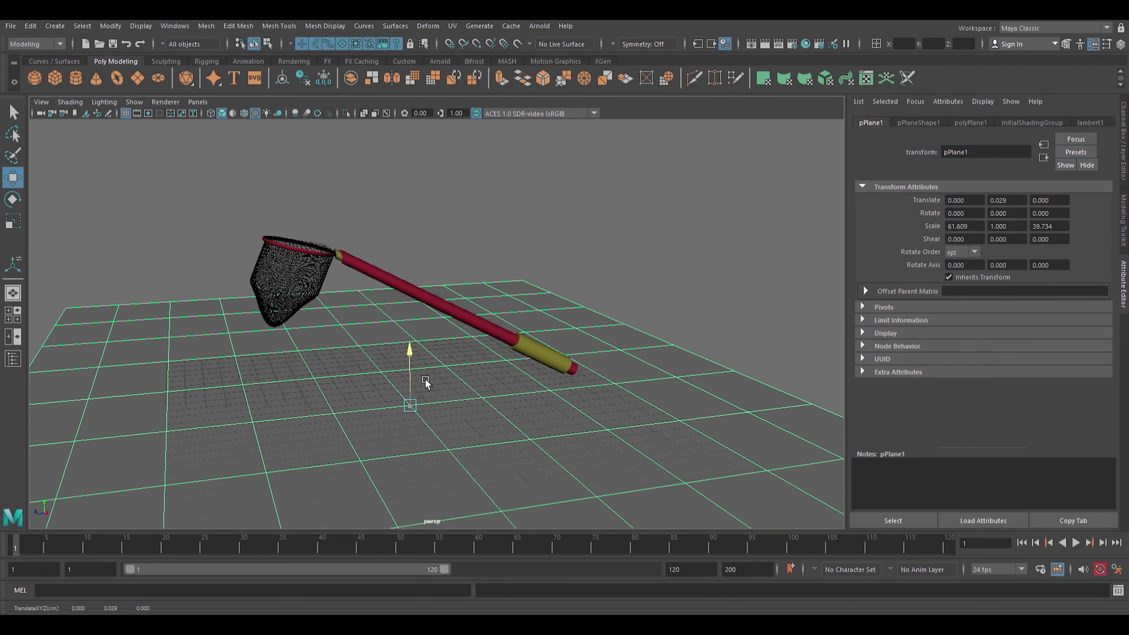
pyautogui.moveTo(422, 379); pyautogui.dragTo(429, 370)
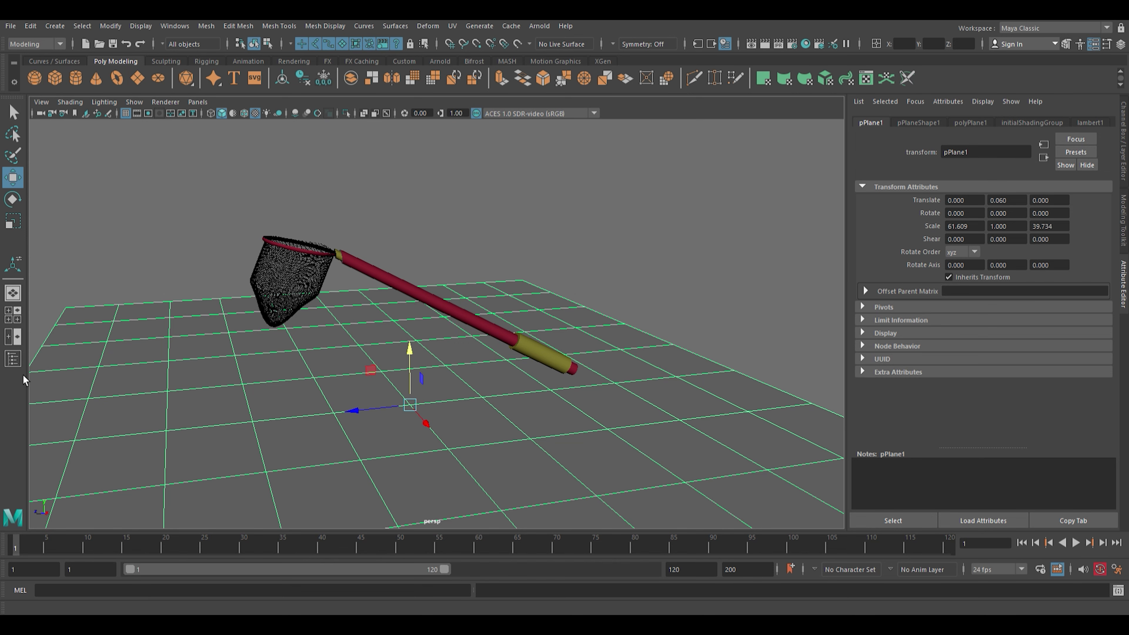
pyautogui.click(13, 358)
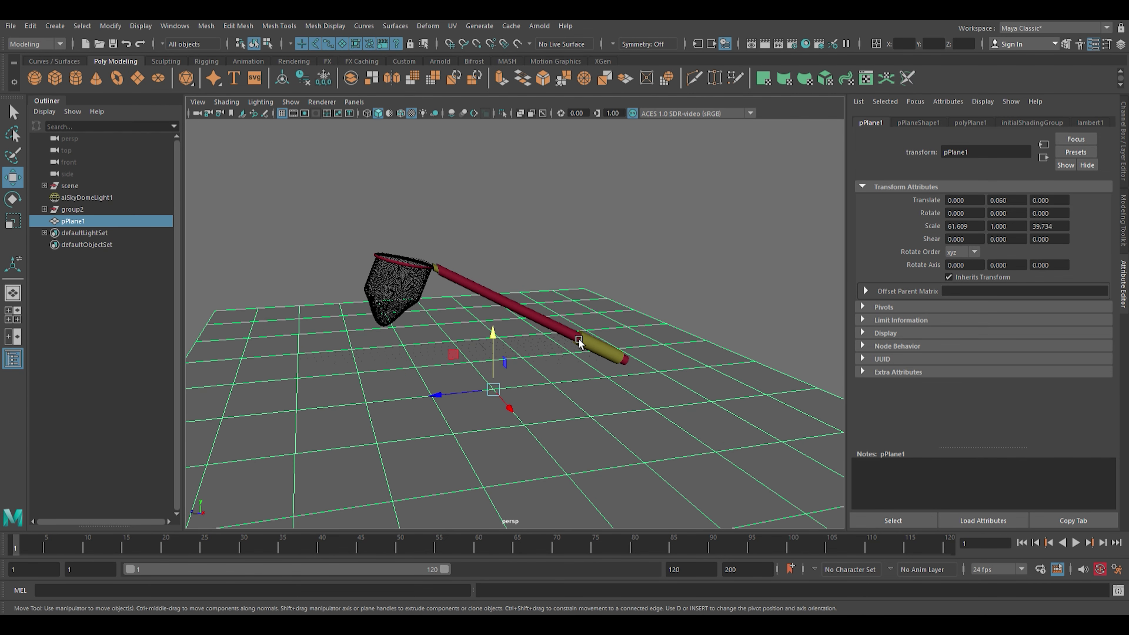
# Give pPlane1 an aiStandardSurface with purple Base Color and save the scene
pyautogui.keyDown('alt'); pyautogui.moveTo(651, 252); pyautogui.dragTo(662, 281, button='middle'); pyautogui.keyUp('alt')
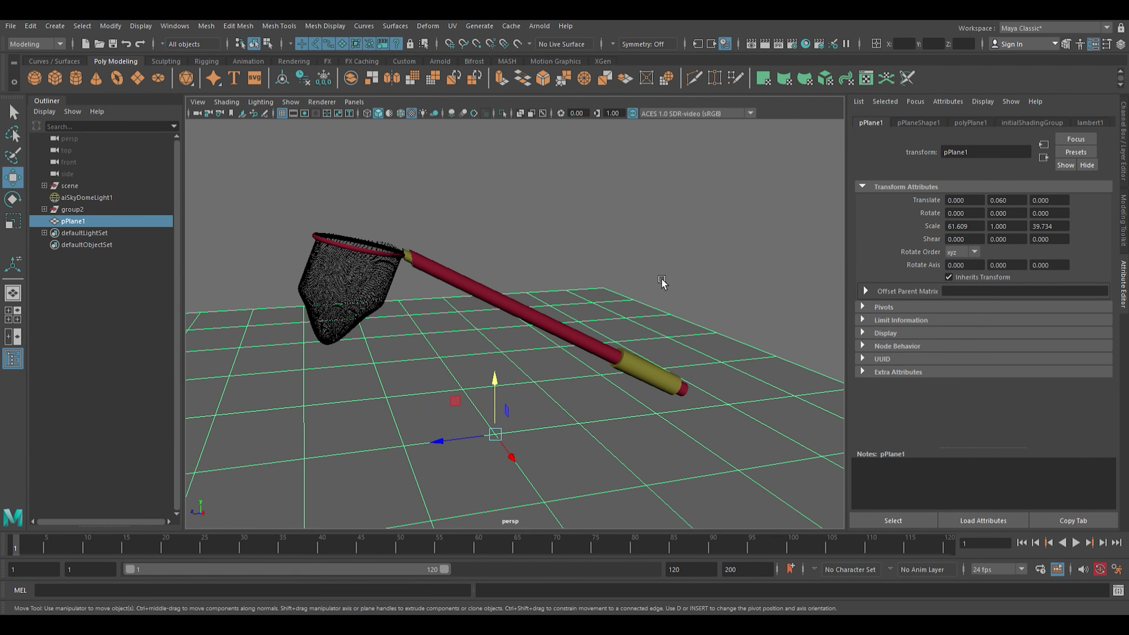
pyautogui.click(95, 210)
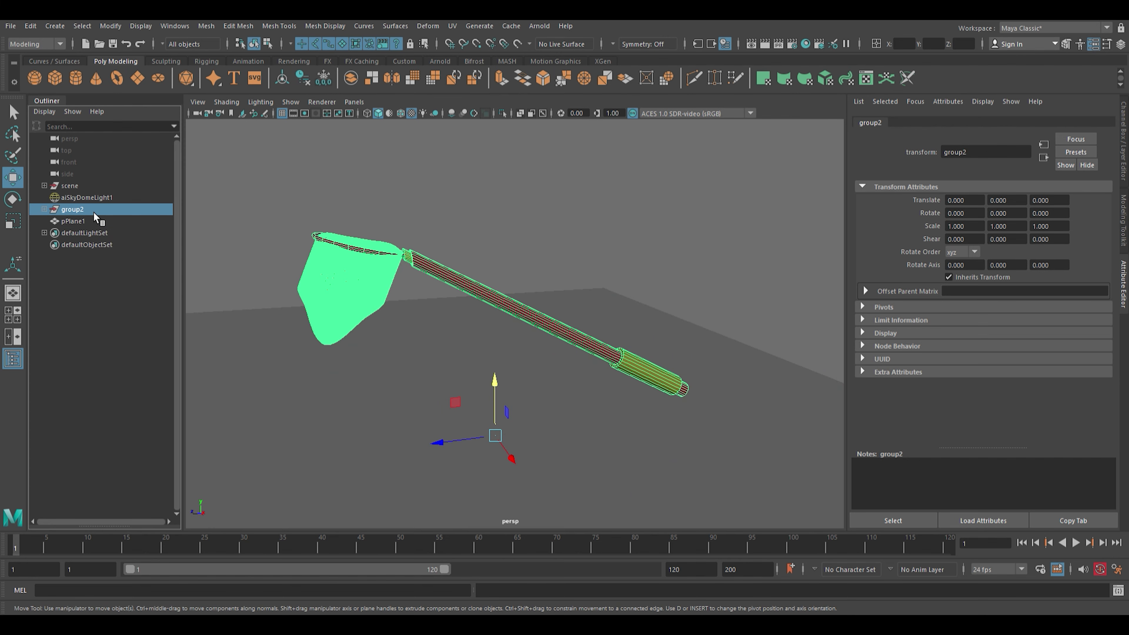
pyautogui.click(479, 353)
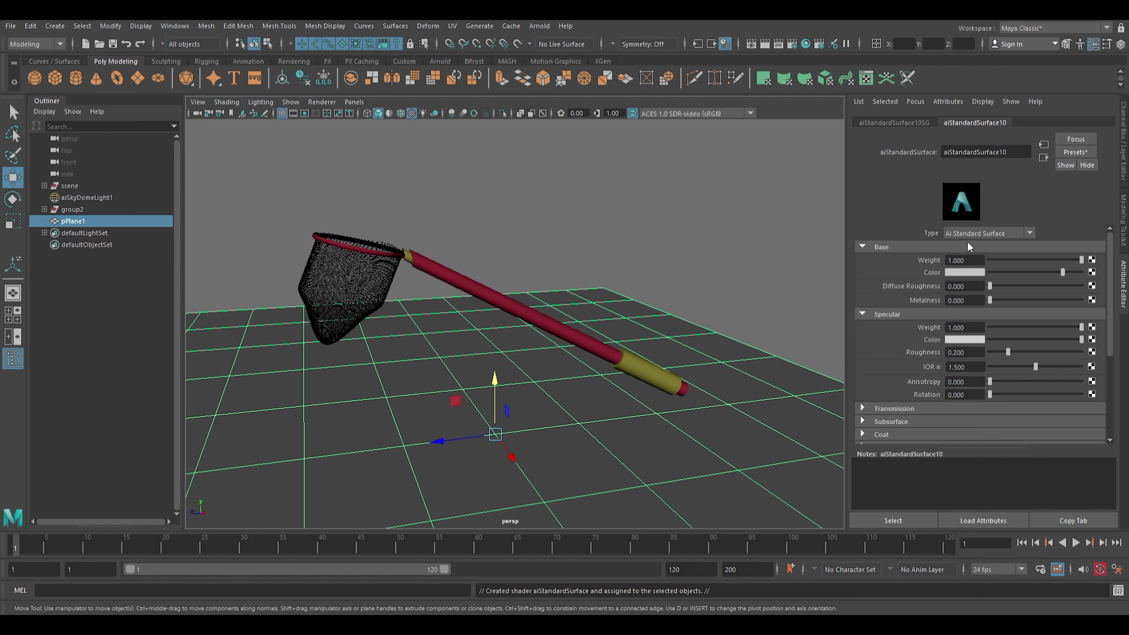
pyautogui.moveTo(1062, 273); pyautogui.dragTo(1081, 284)
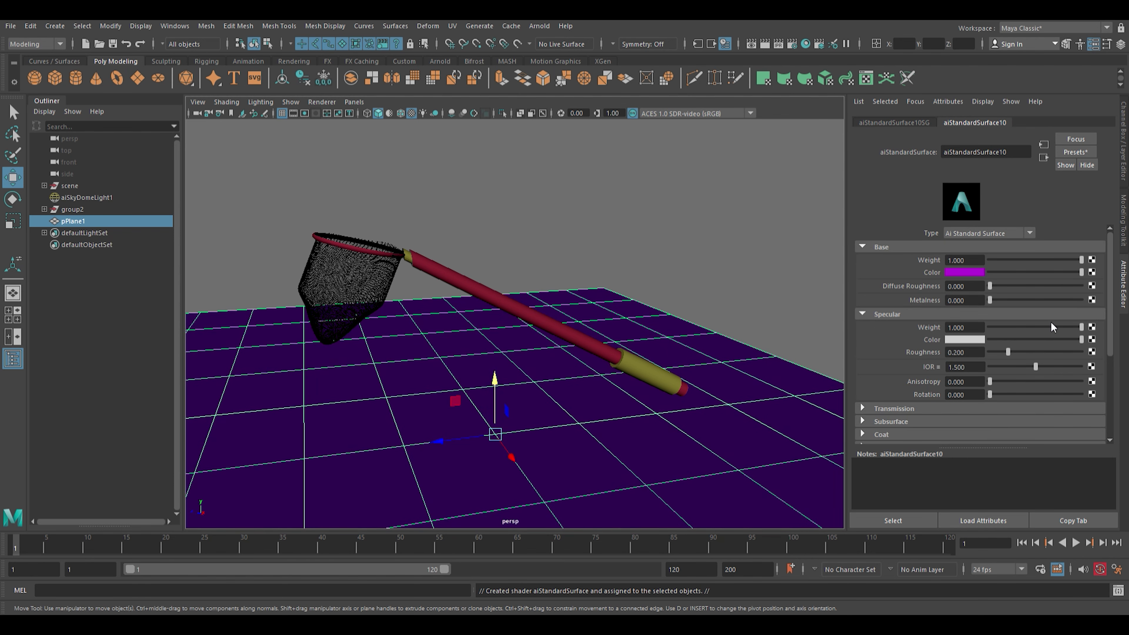
pyautogui.click(498, 169)
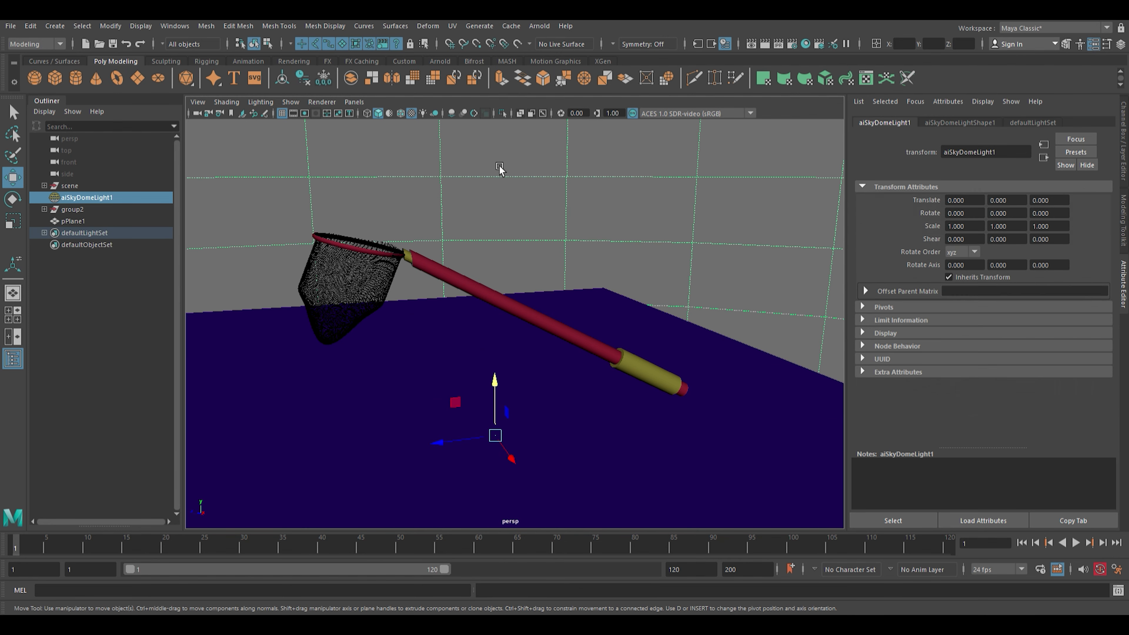
pyautogui.hotkey('ctrl', 's')
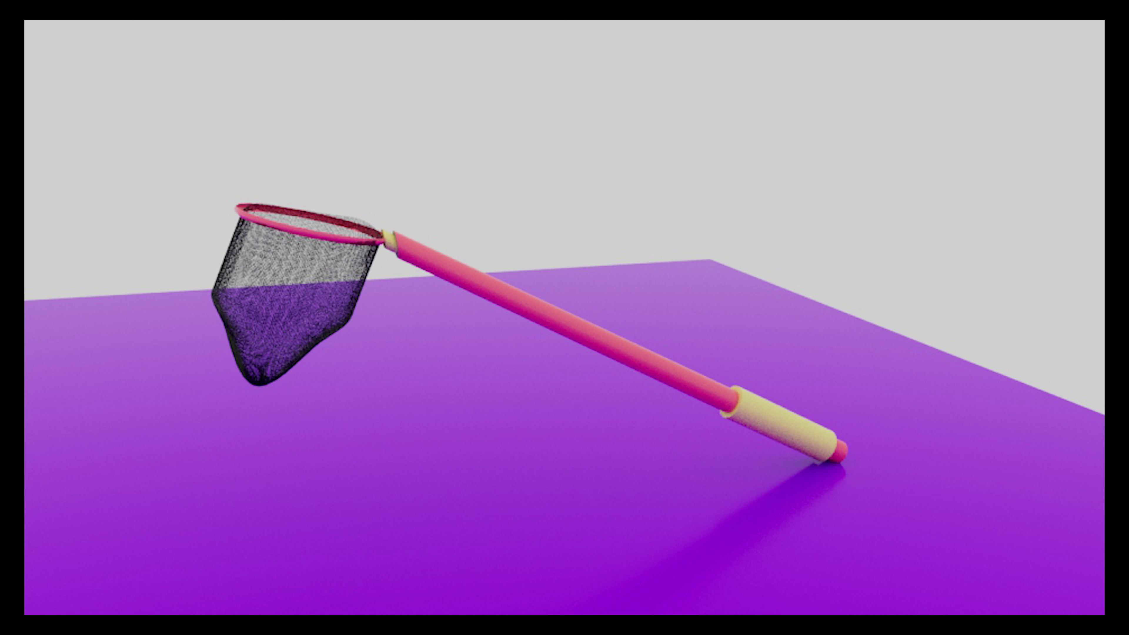